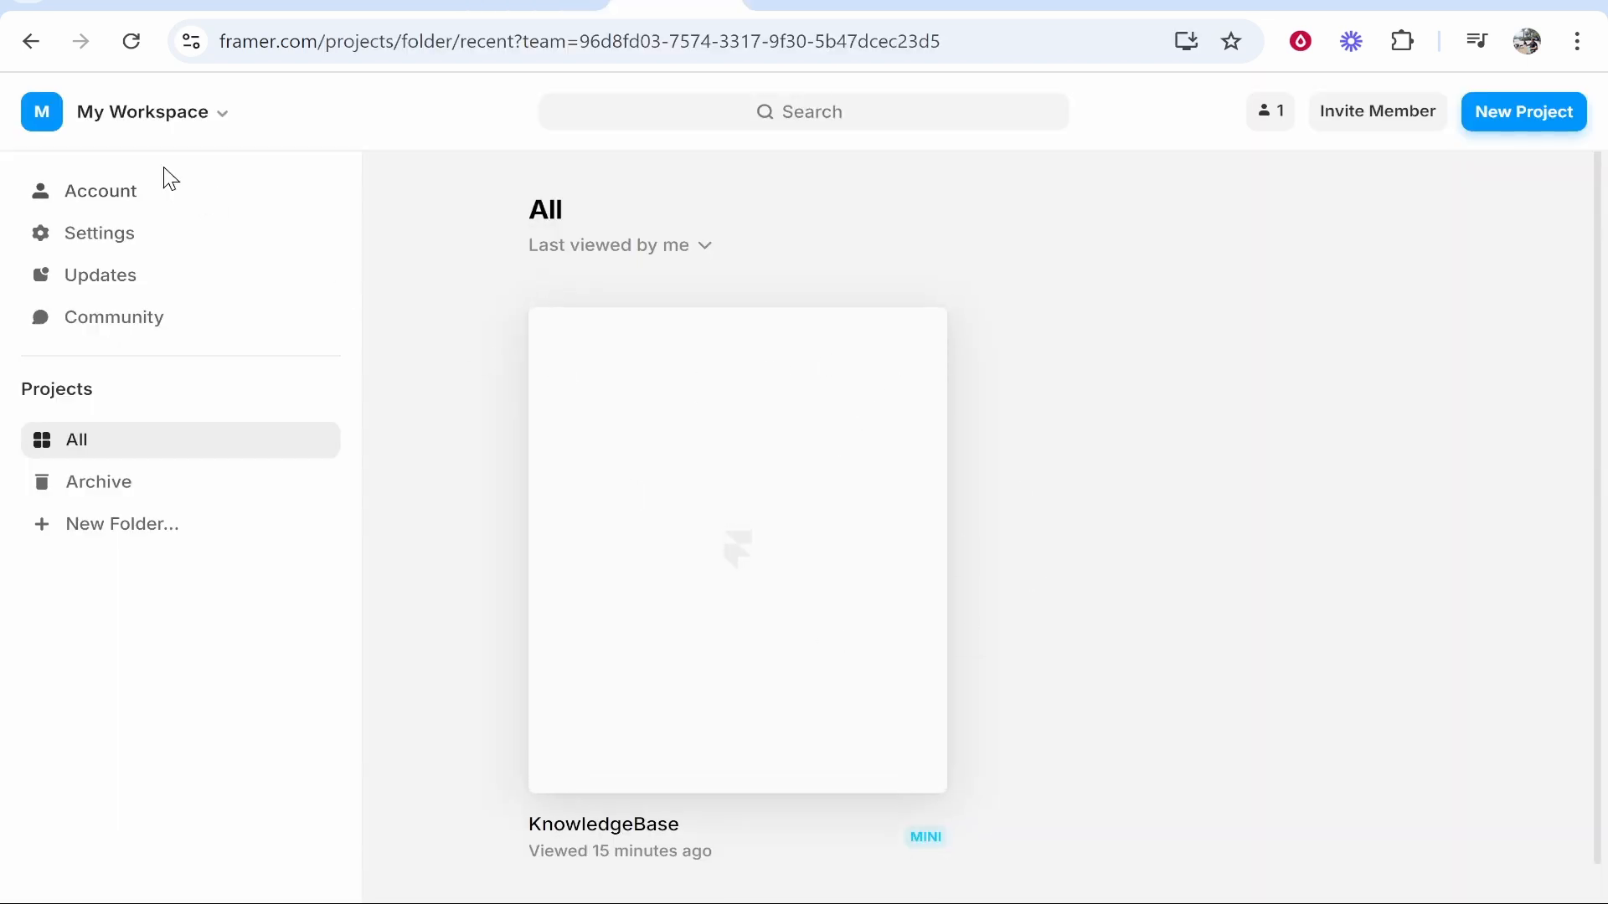
- Open the KnowledgeBase project from the workspace
{"action": "left_click", "coordinate": [192, 130]}
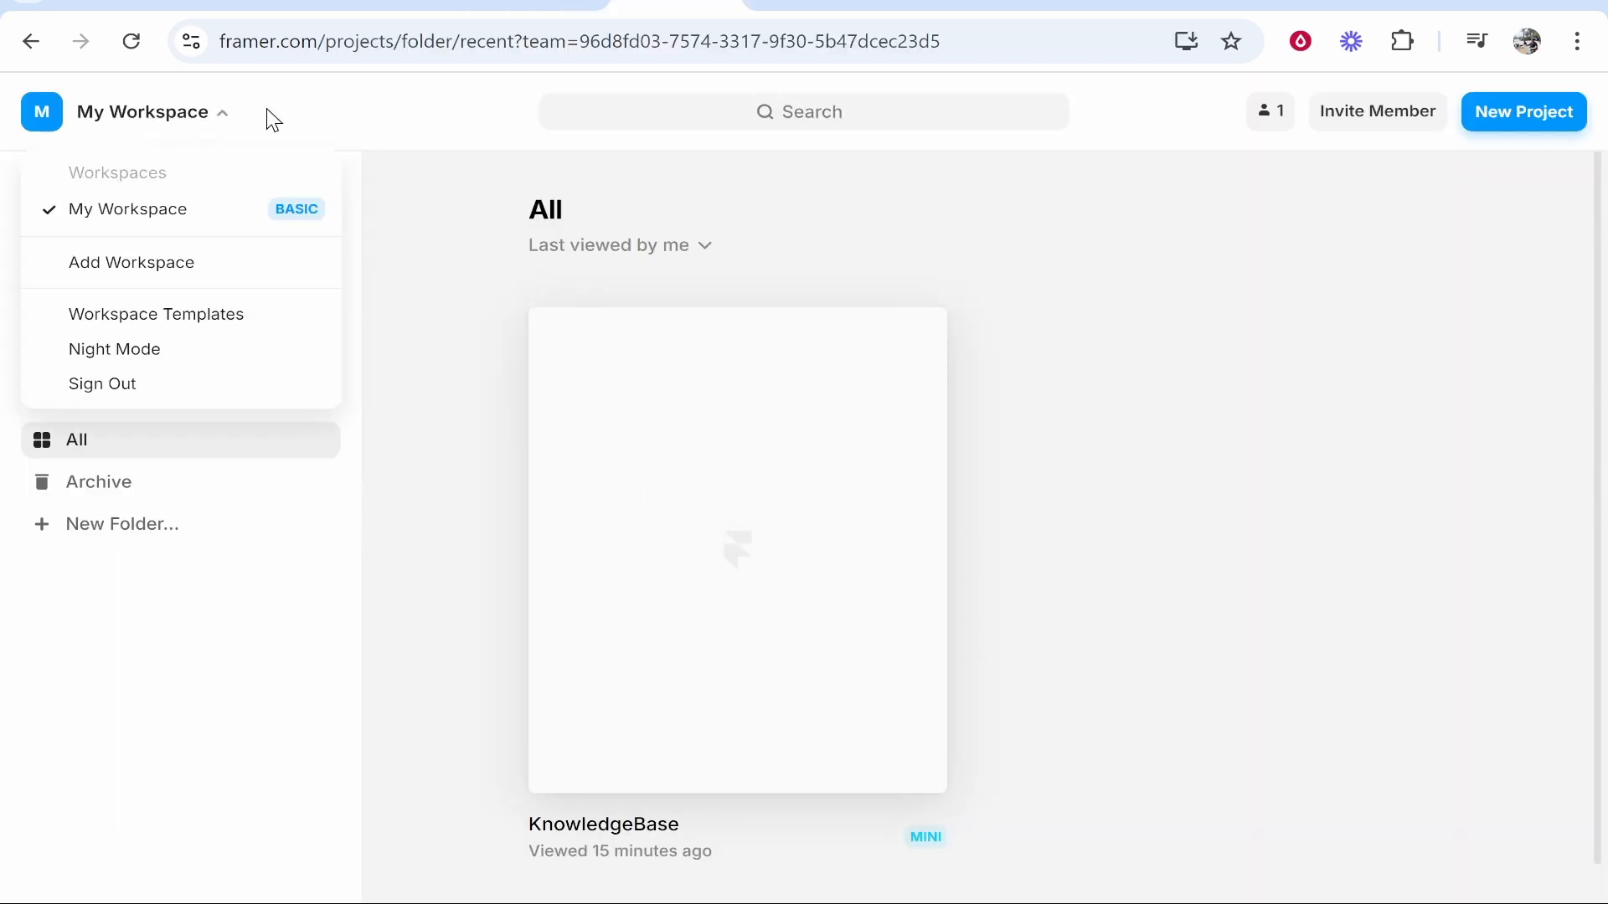
{"action": "left_click", "coordinate": [458, 229]}
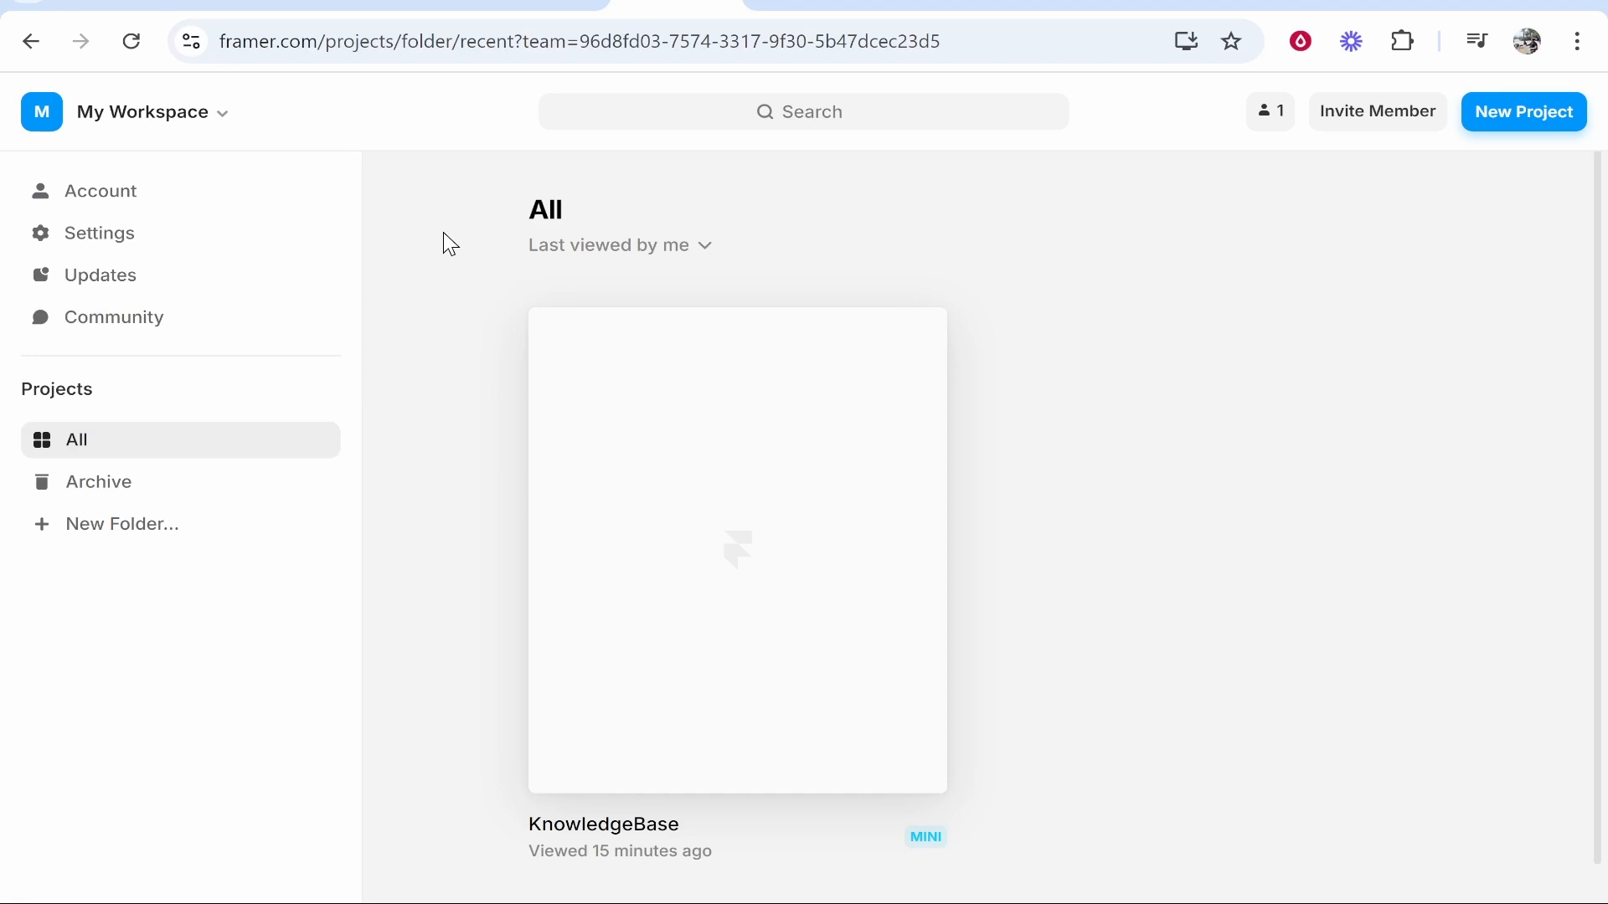
{"action": "left_click", "coordinate": [778, 532]}
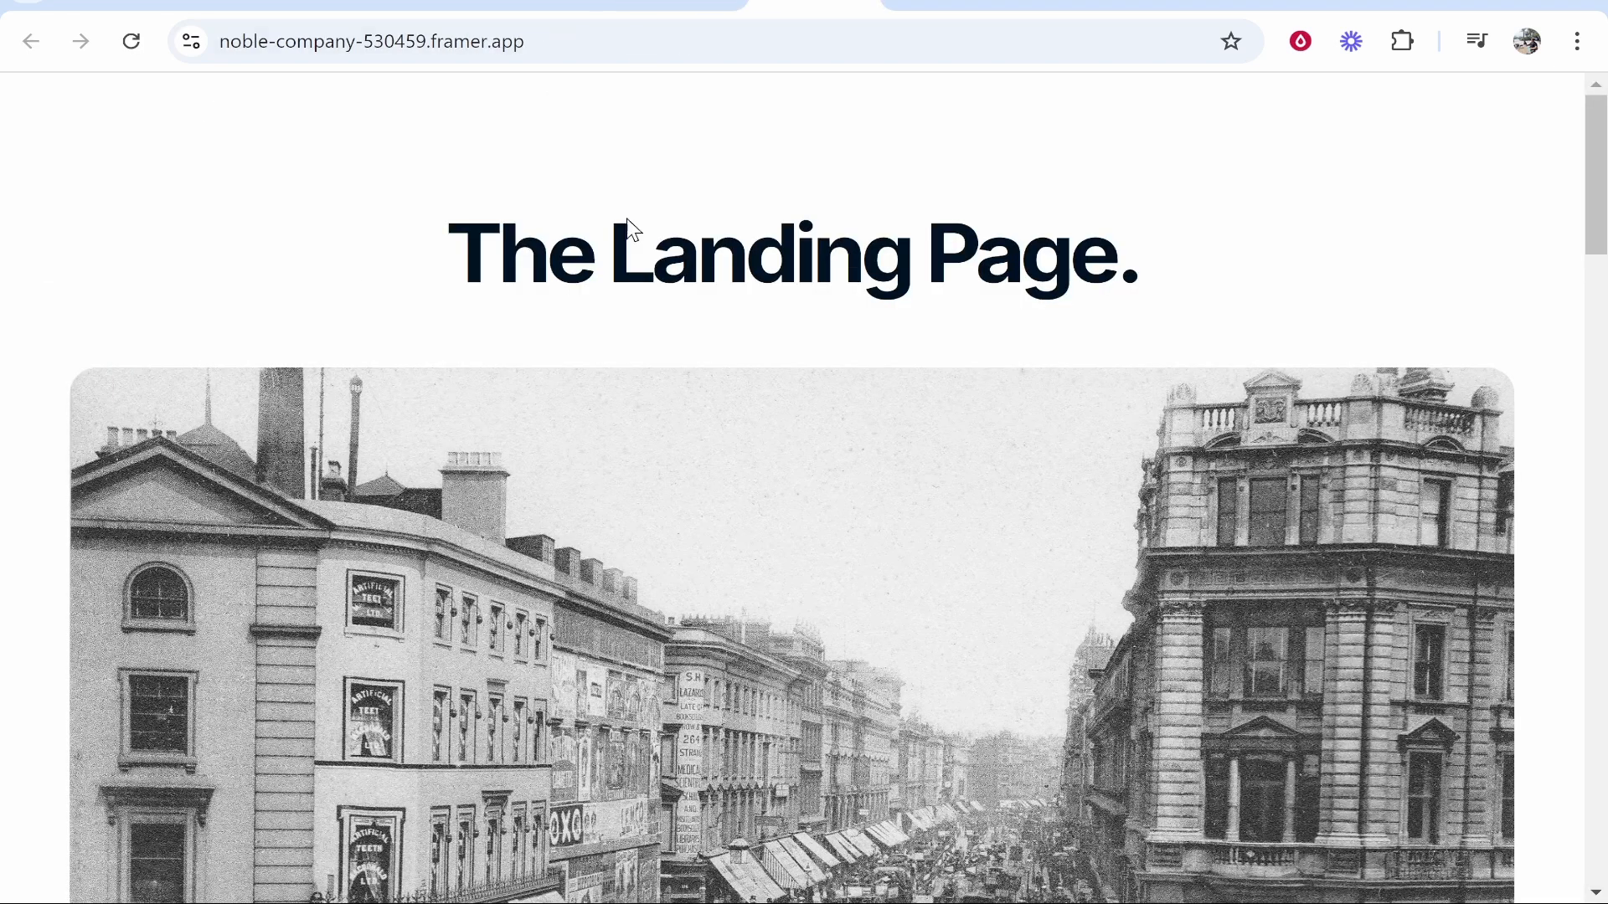
- Look over the published landing page at noble-company-530459.framer.app, and return to the KnowledgeBase project
{"action": "scroll", "coordinate": [505, 348], "scroll_direction": "down", "scroll_amount": 4}
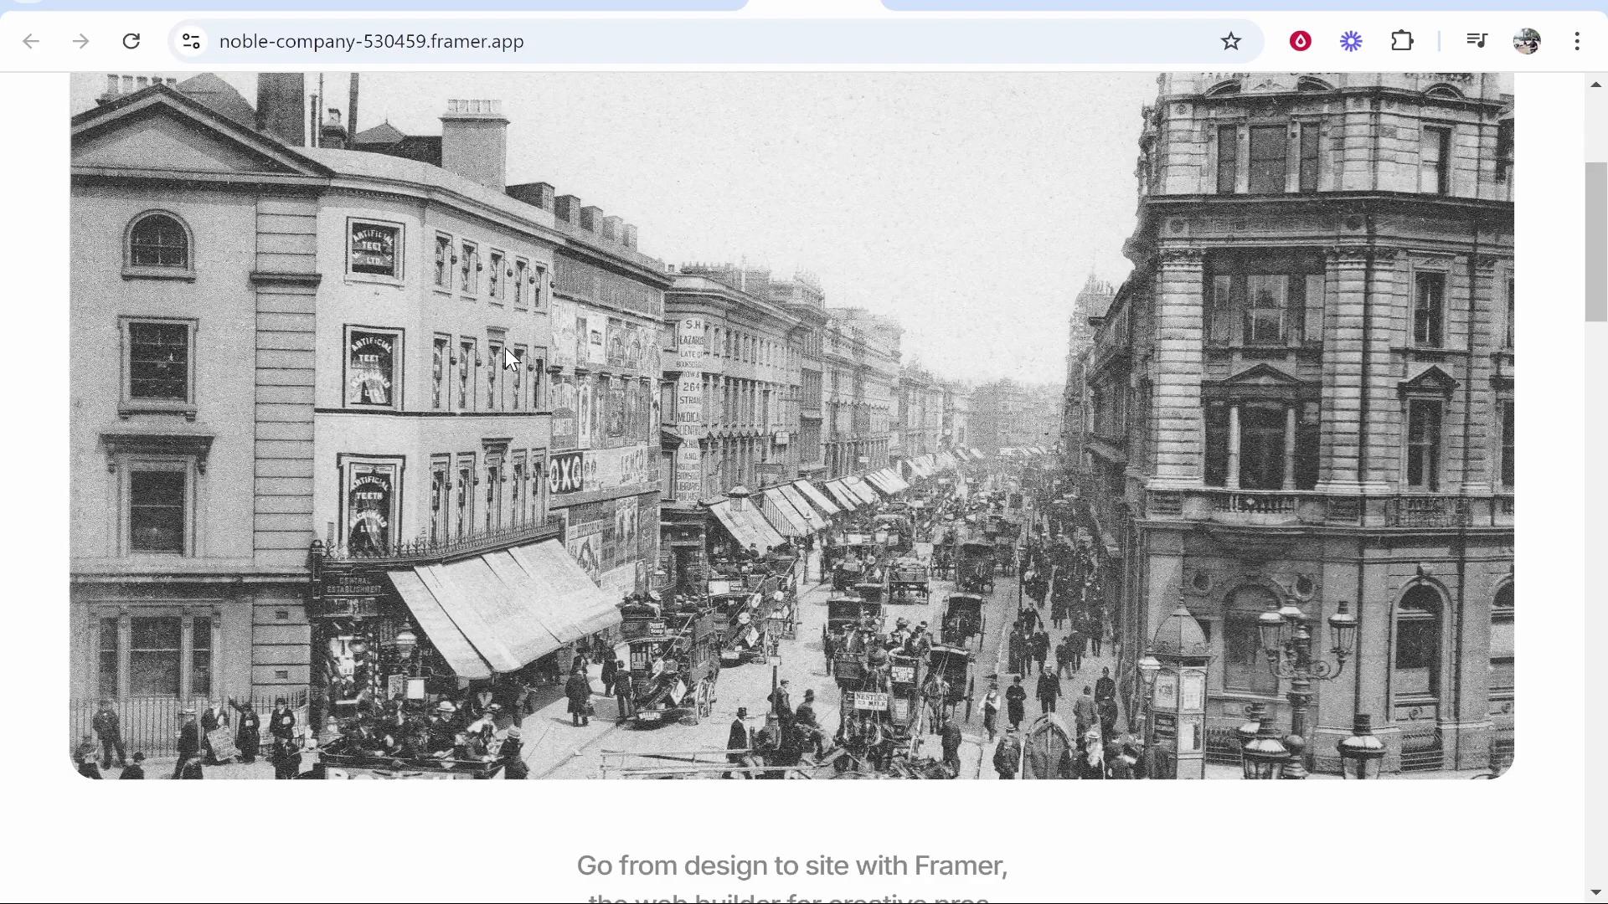
{"action": "scroll", "coordinate": [505, 348], "scroll_direction": "down", "scroll_amount": 5}
{"action": "scroll", "coordinate": [564, 412], "scroll_direction": "up", "scroll_amount": 9}
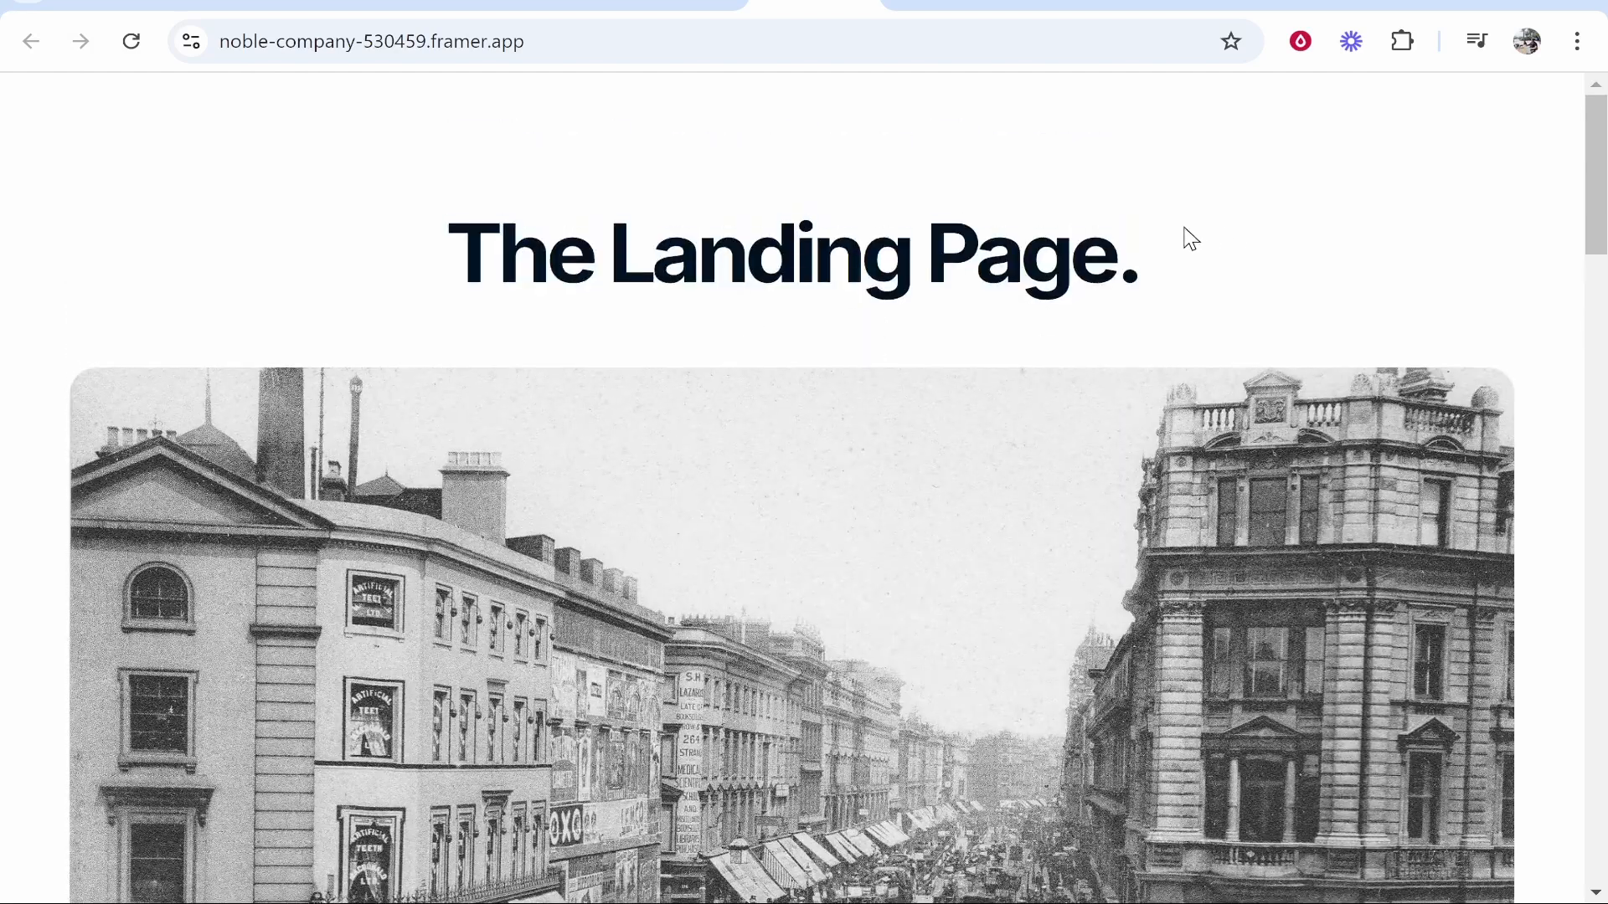
{"action": "left_click", "coordinate": [676, 5]}
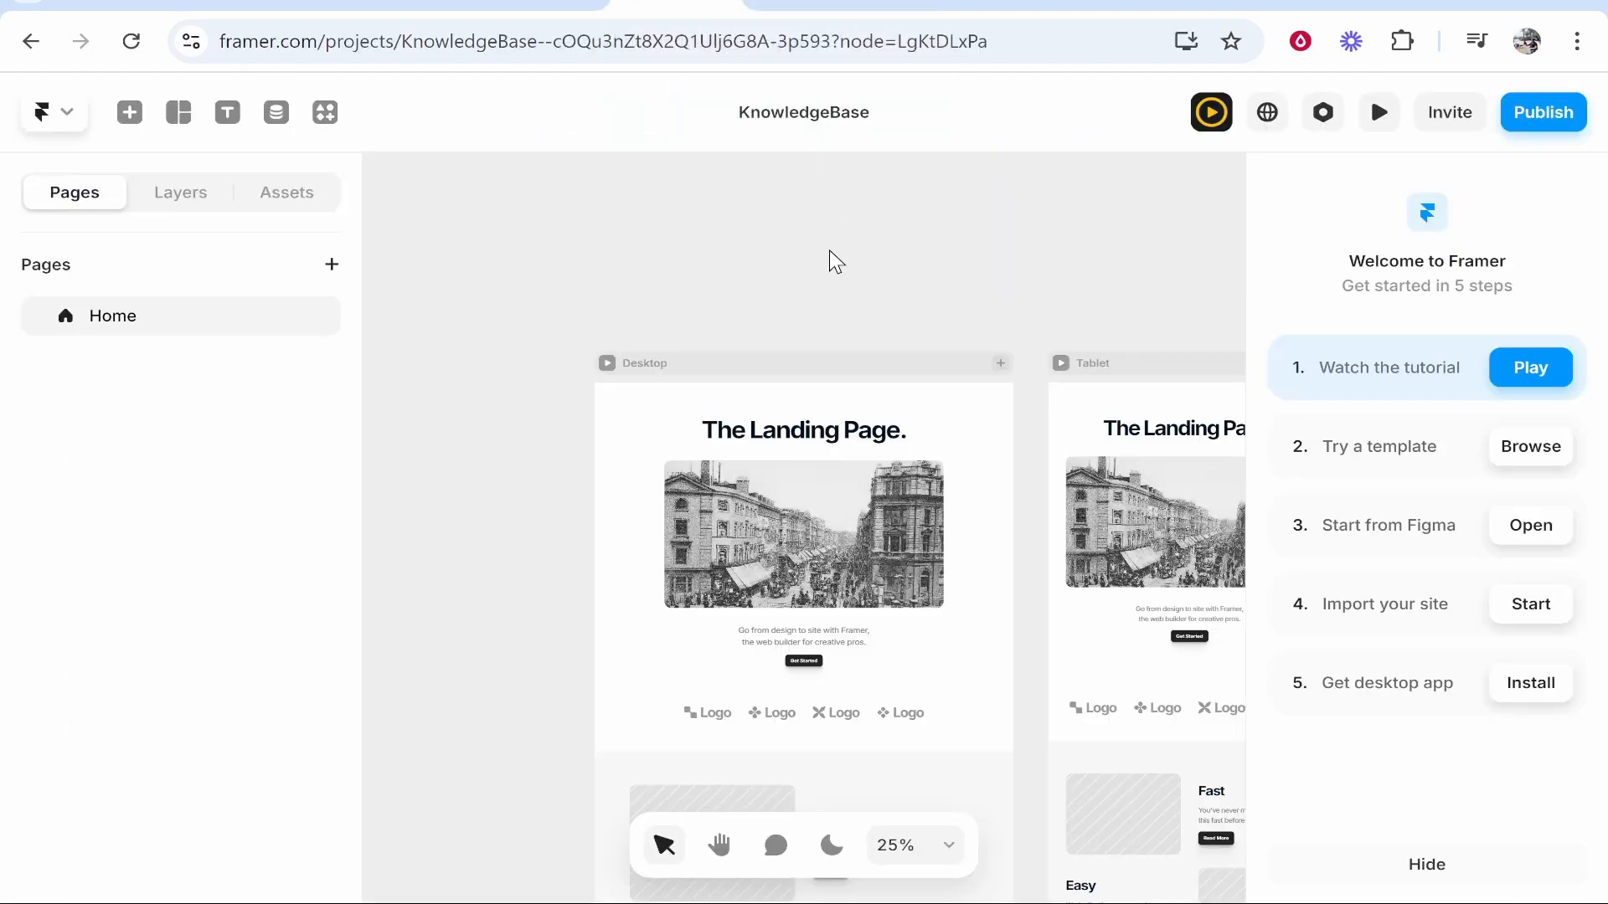
- Open the domain settings of the site and choose to connect a domain you own
{"action": "scroll", "coordinate": [980, 511], "scroll_direction": "up", "scroll_amount": 2}
{"action": "scroll", "coordinate": [981, 513], "scroll_direction": "down", "scroll_amount": 3}
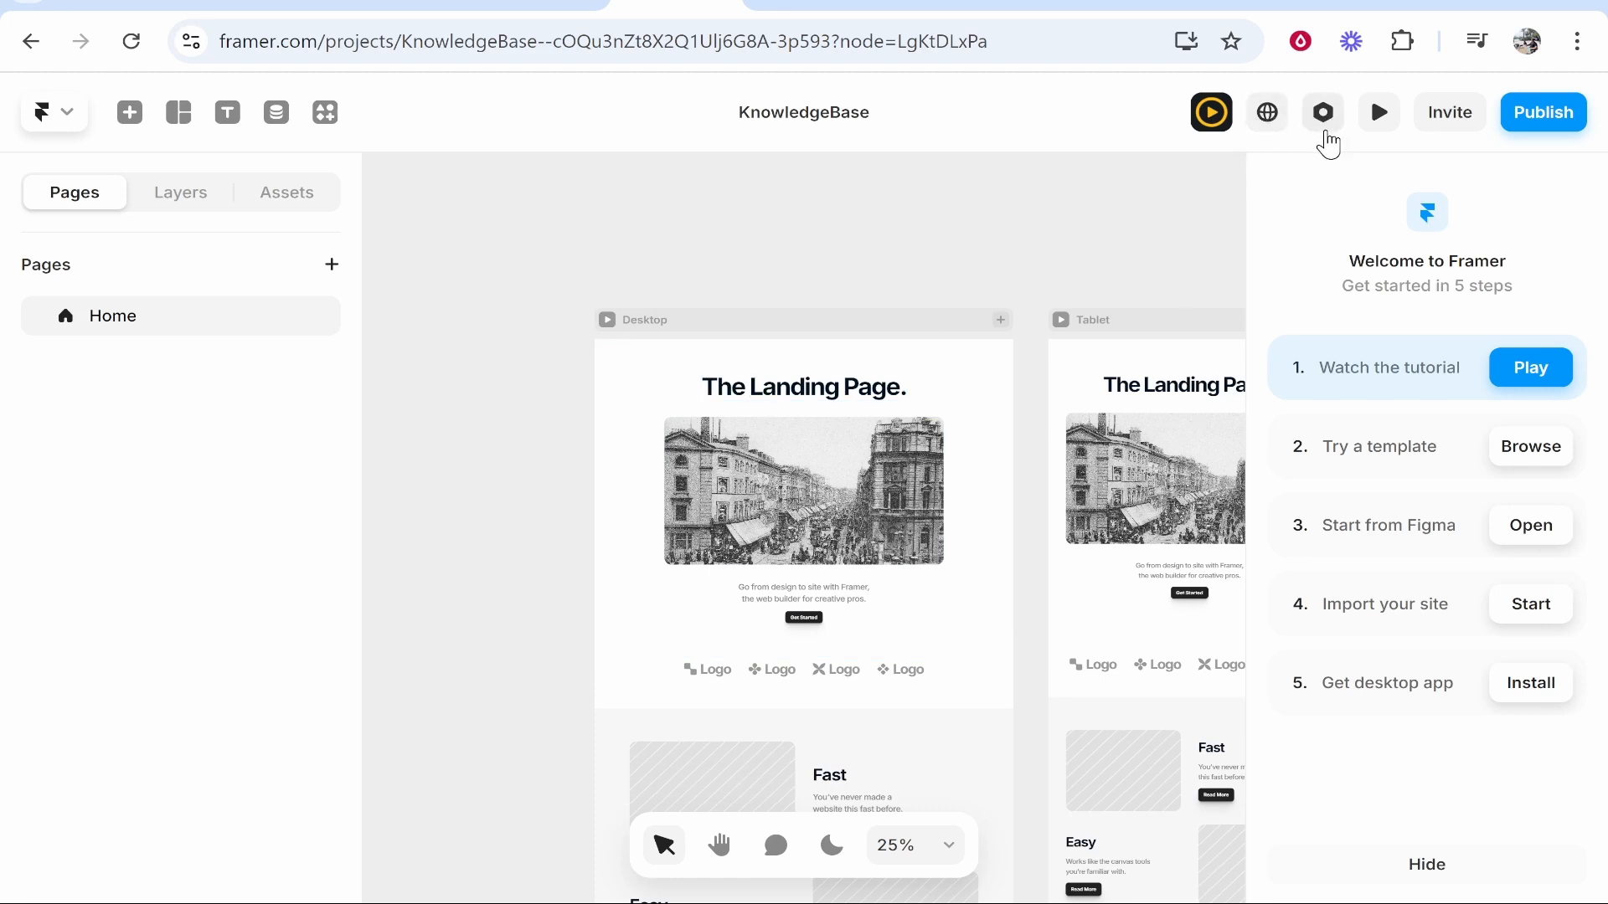
{"action": "left_click", "coordinate": [1321, 113]}
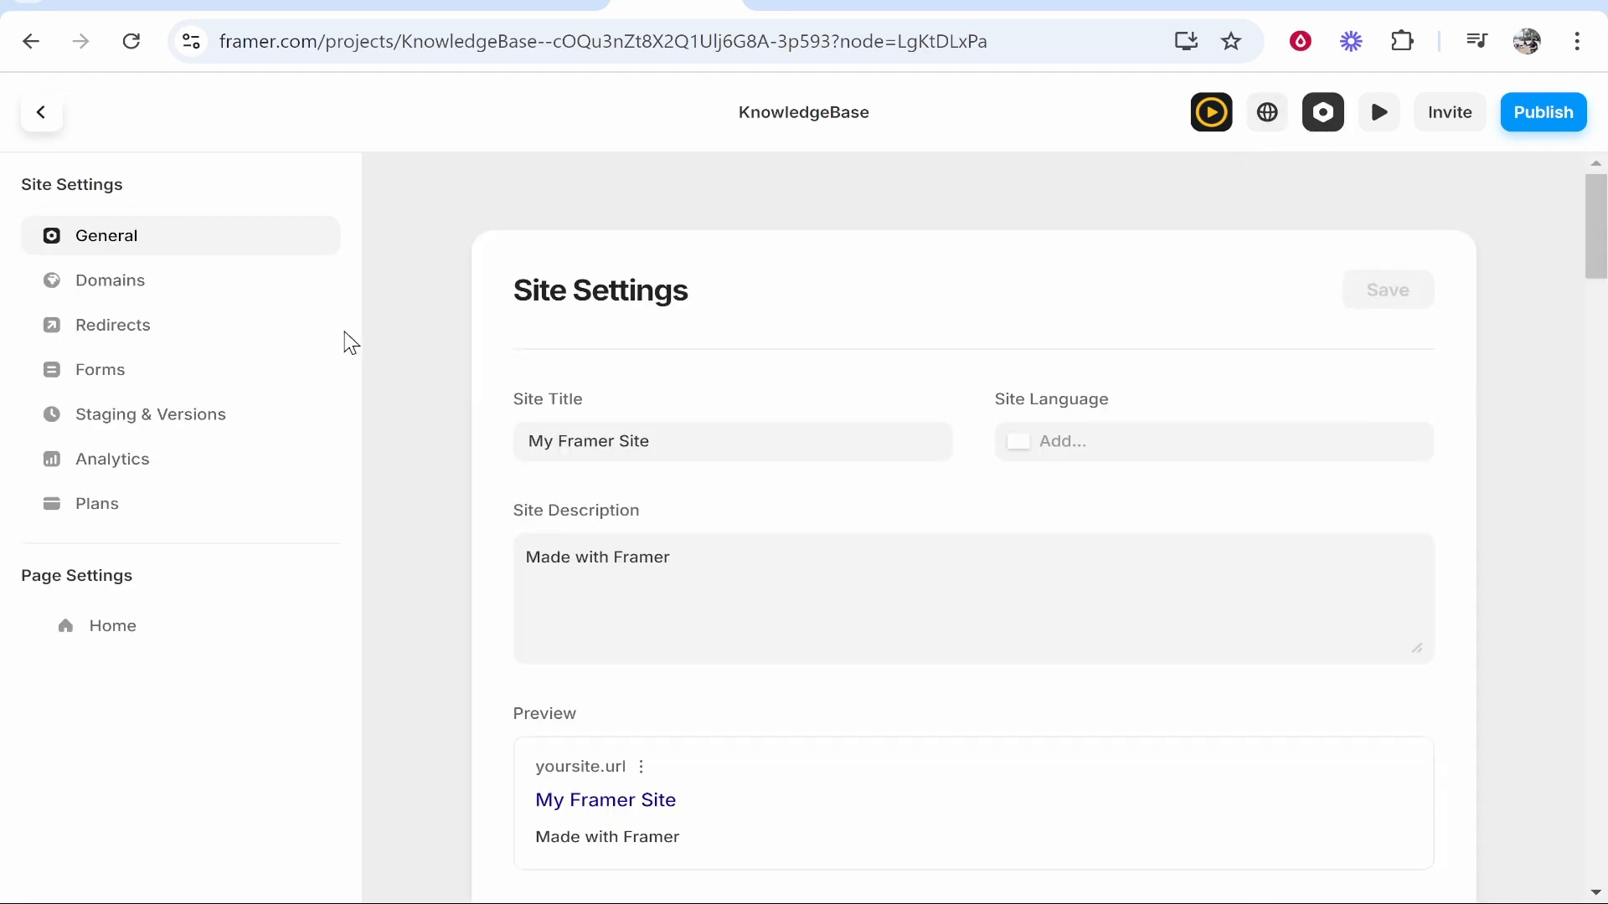
{"action": "left_click", "coordinate": [109, 280]}
{"action": "scroll", "coordinate": [946, 478], "scroll_direction": "down", "scroll_amount": 5}
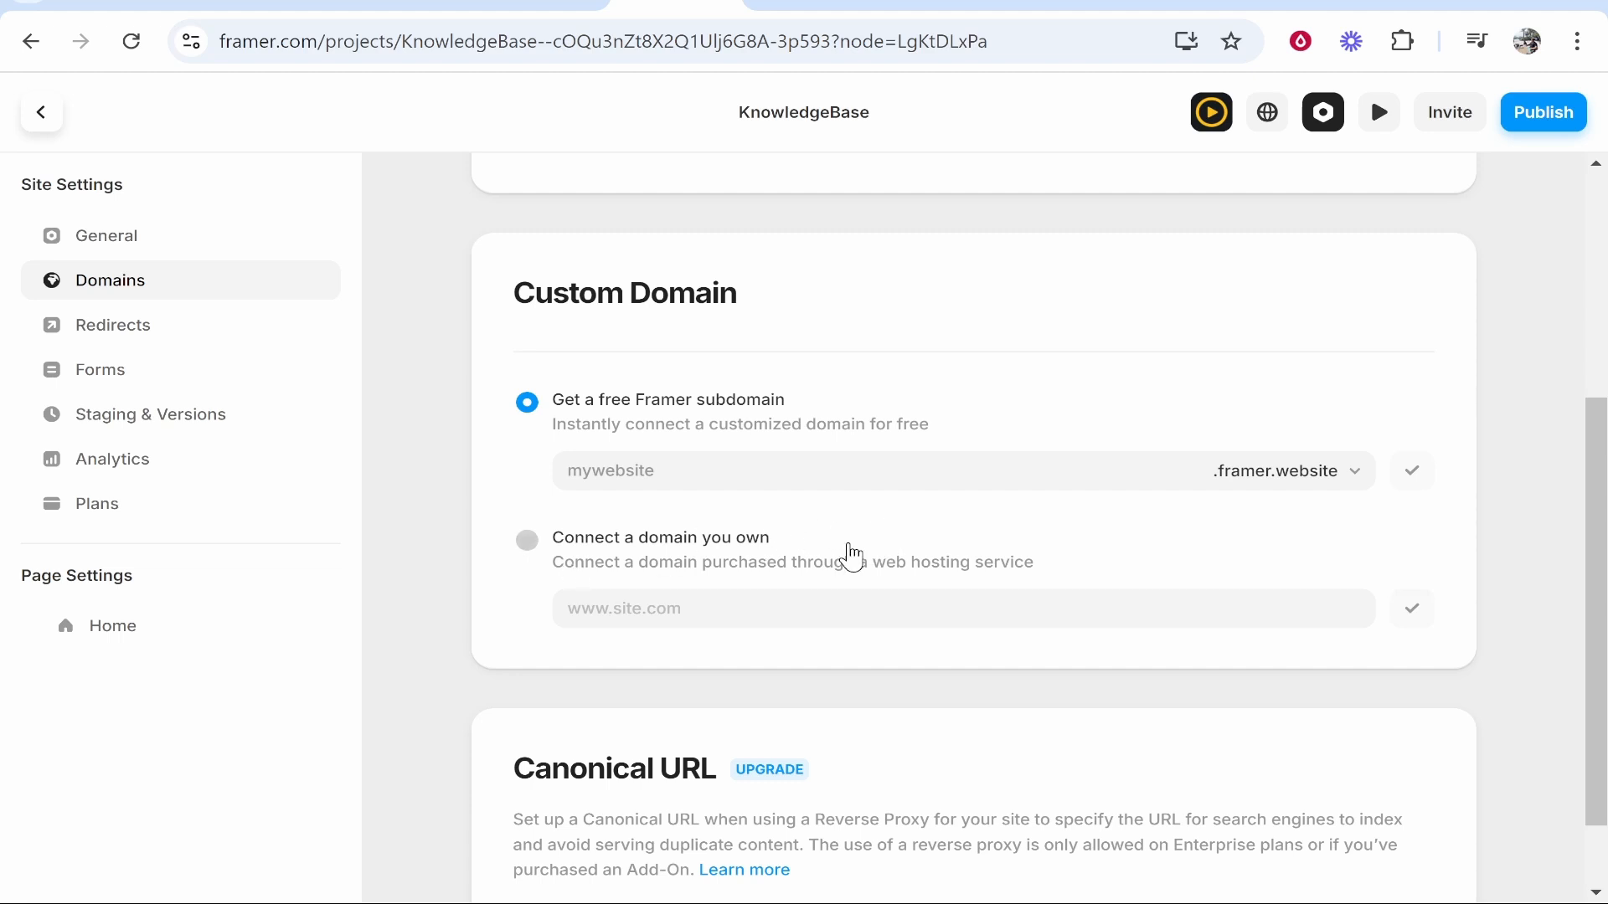
{"action": "left_click", "coordinate": [528, 543]}
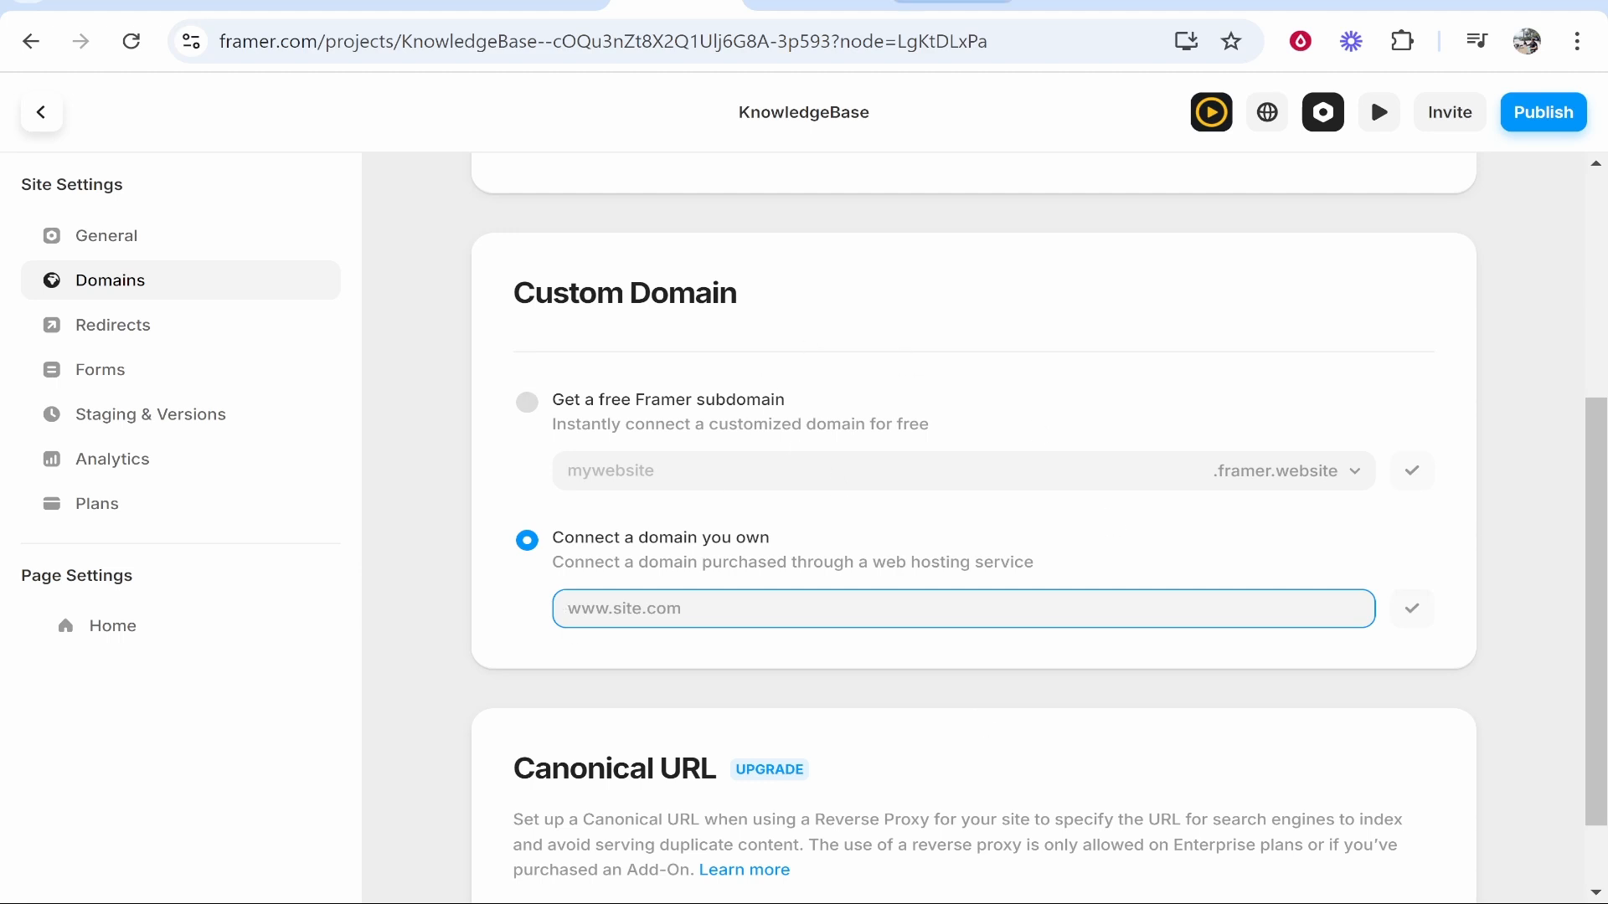
- Switch to Hostinger, open the domain portfolio and copy the domain name knowledgebasevideo.com
{"action": "left_click", "coordinate": [1080, 3]}
{"action": "left_click", "coordinate": [935, 3]}
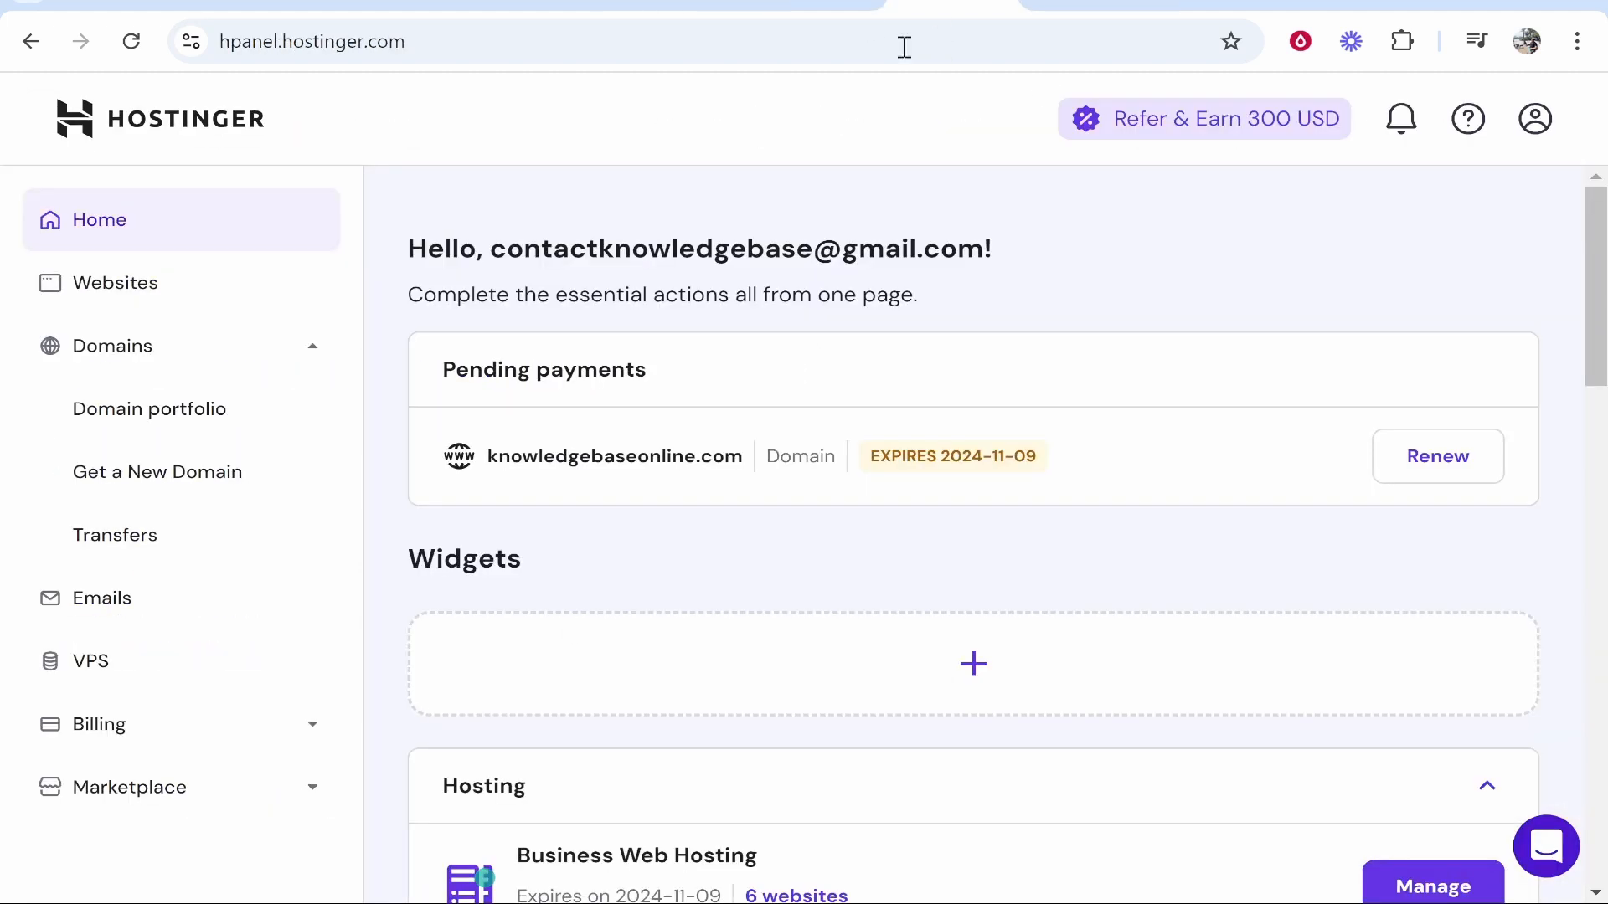
{"action": "left_click", "coordinate": [115, 366]}
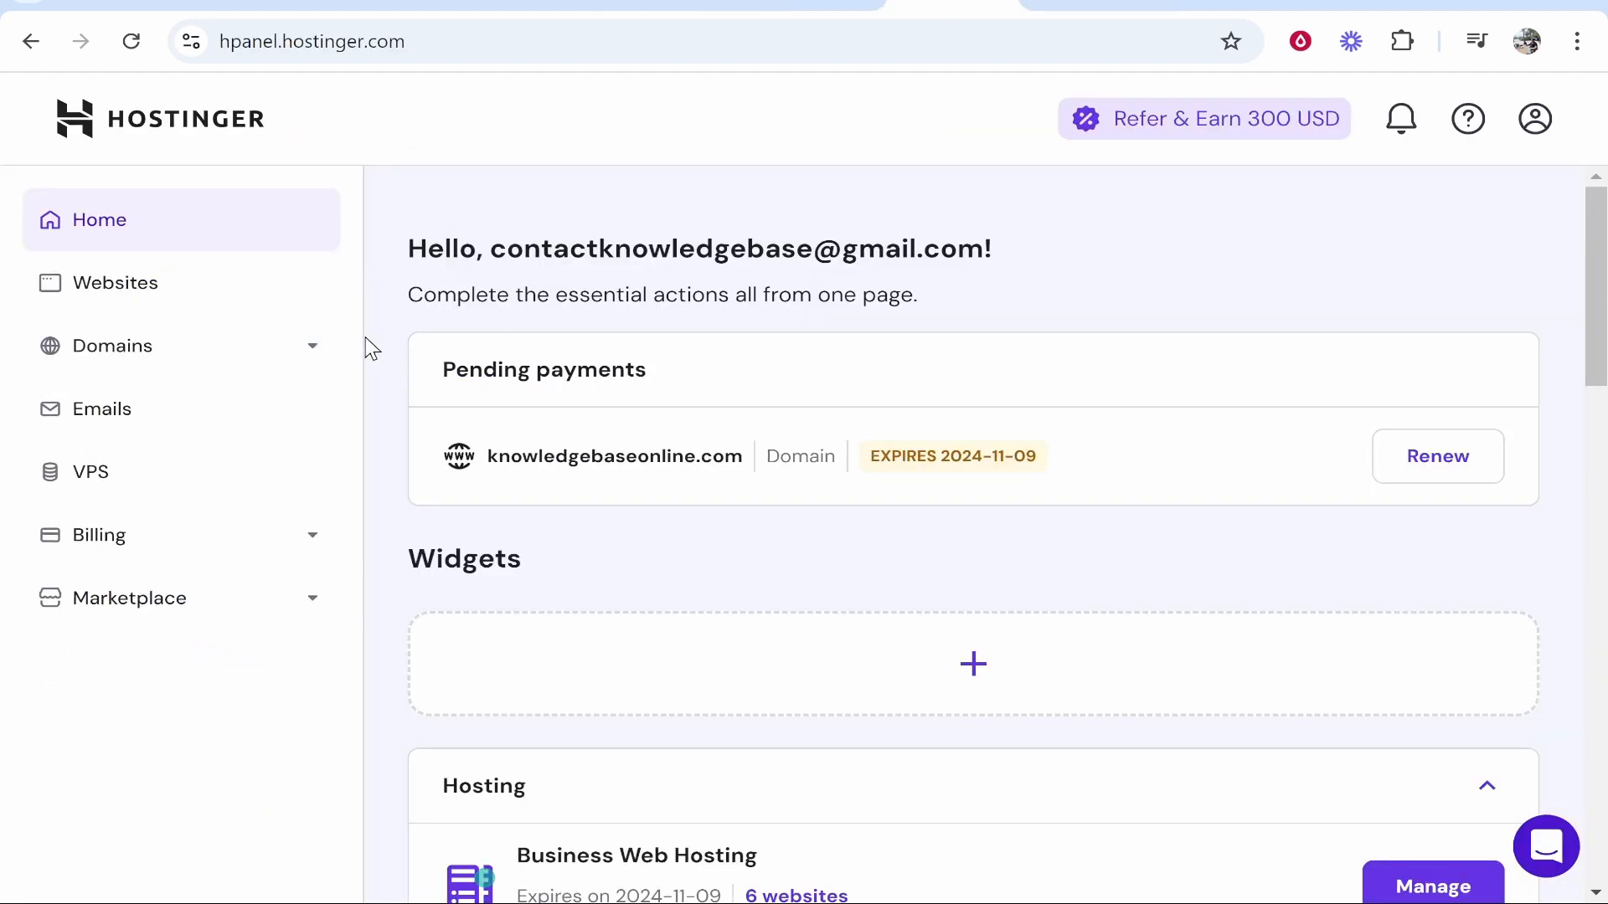
{"action": "left_click", "coordinate": [147, 361]}
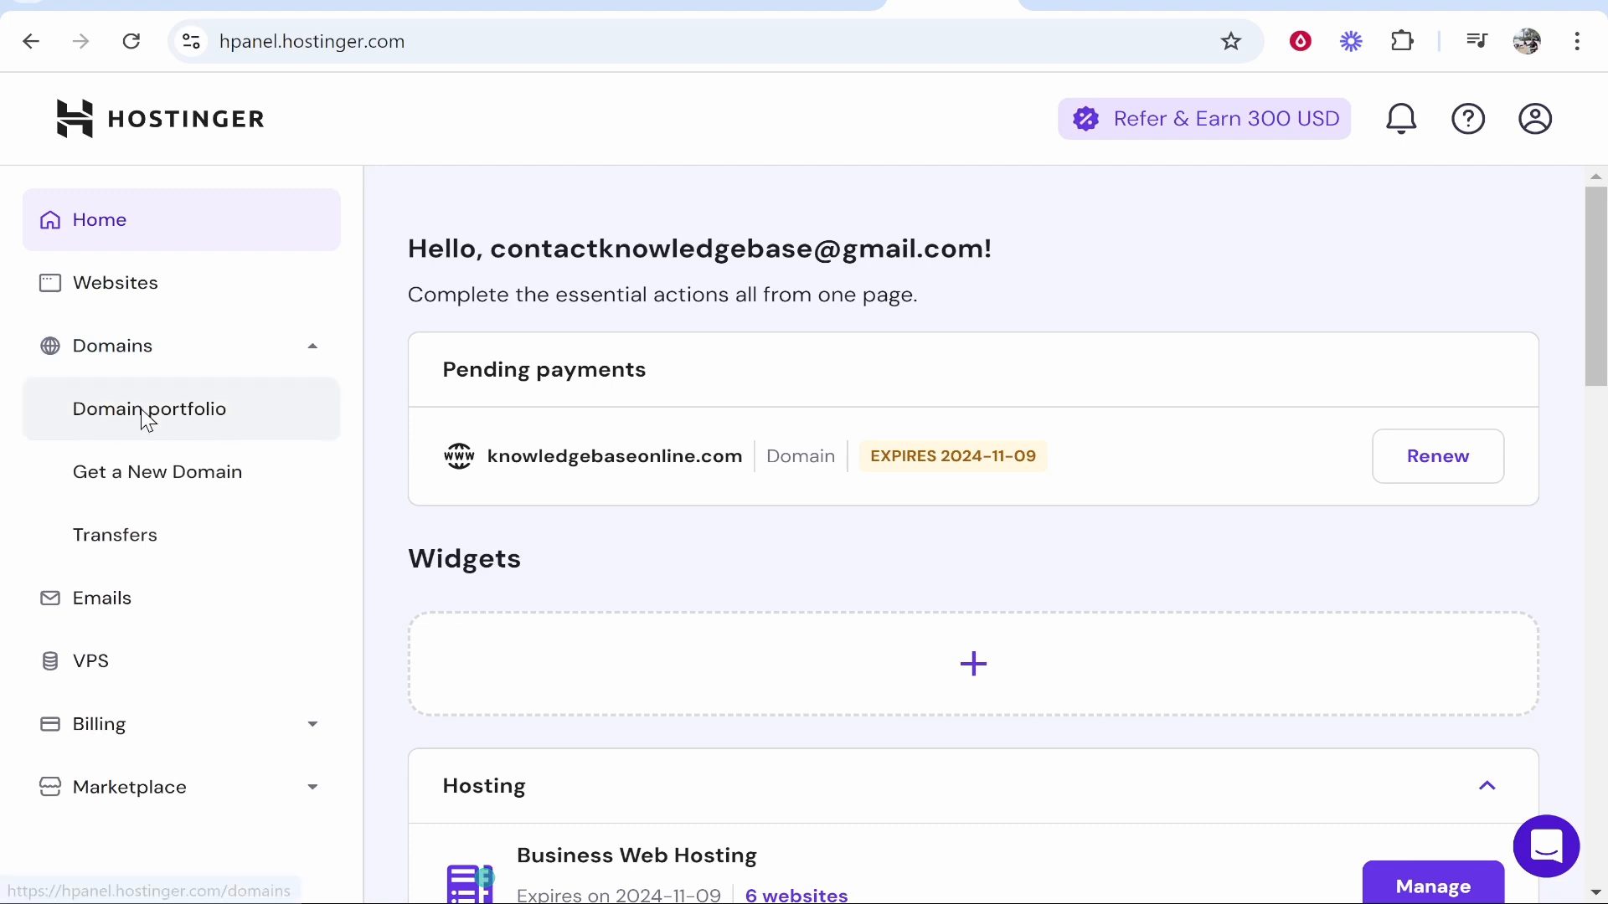
{"action": "left_click", "coordinate": [238, 427]}
{"action": "scroll", "coordinate": [611, 469], "scroll_direction": "down", "scroll_amount": 5}
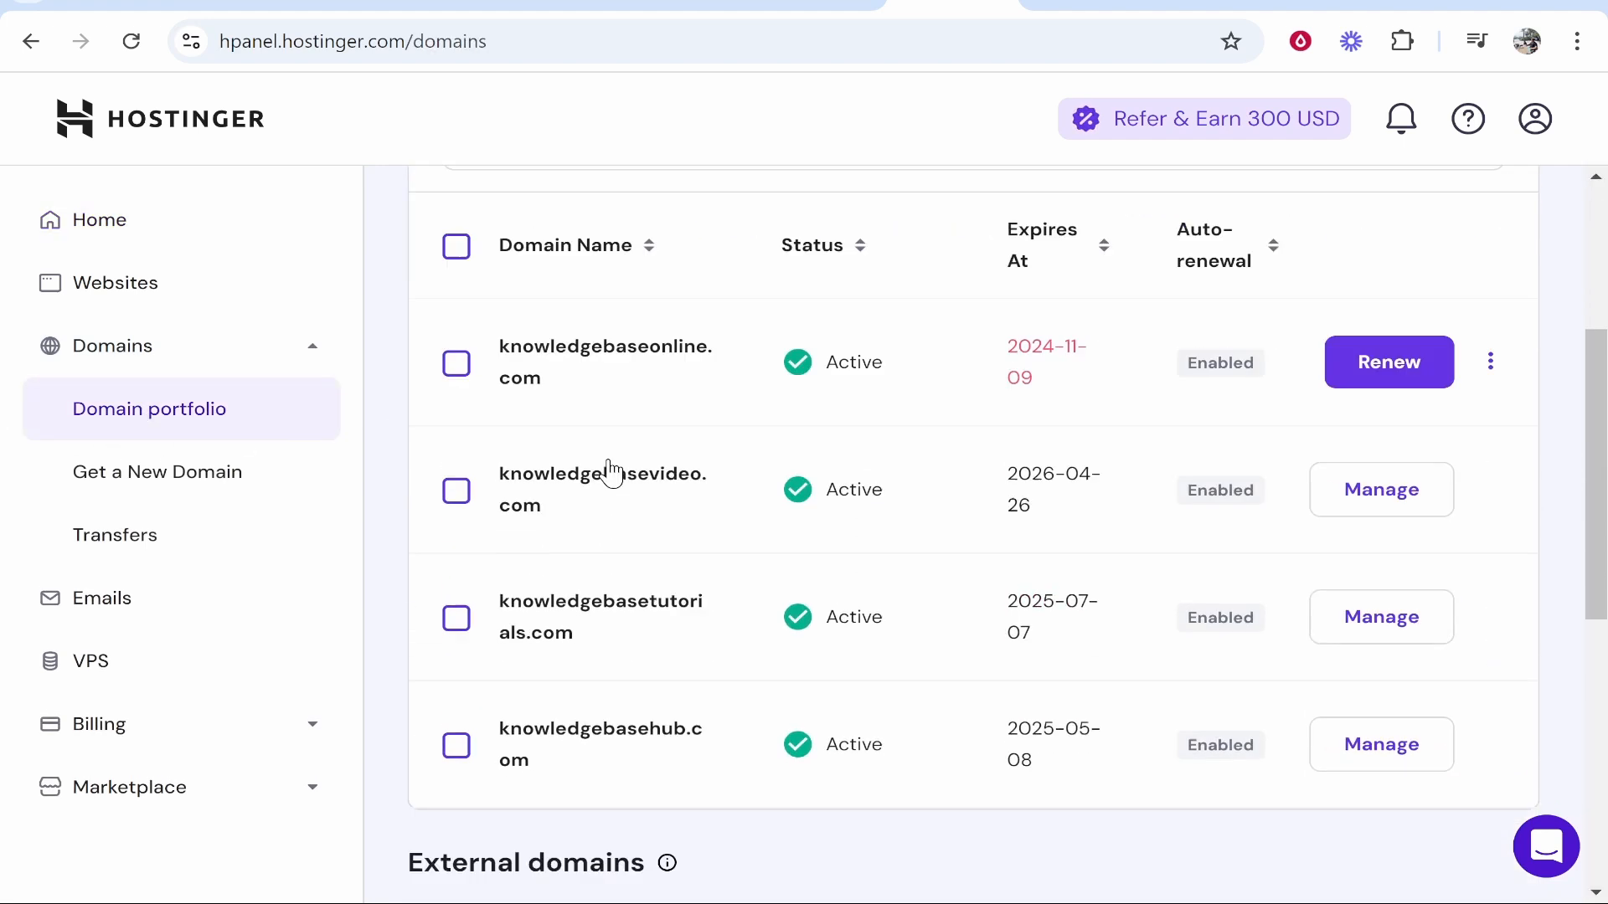
{"action": "double_click", "coordinate": [529, 467]}
{"action": "key", "text": "ctrl+c"}
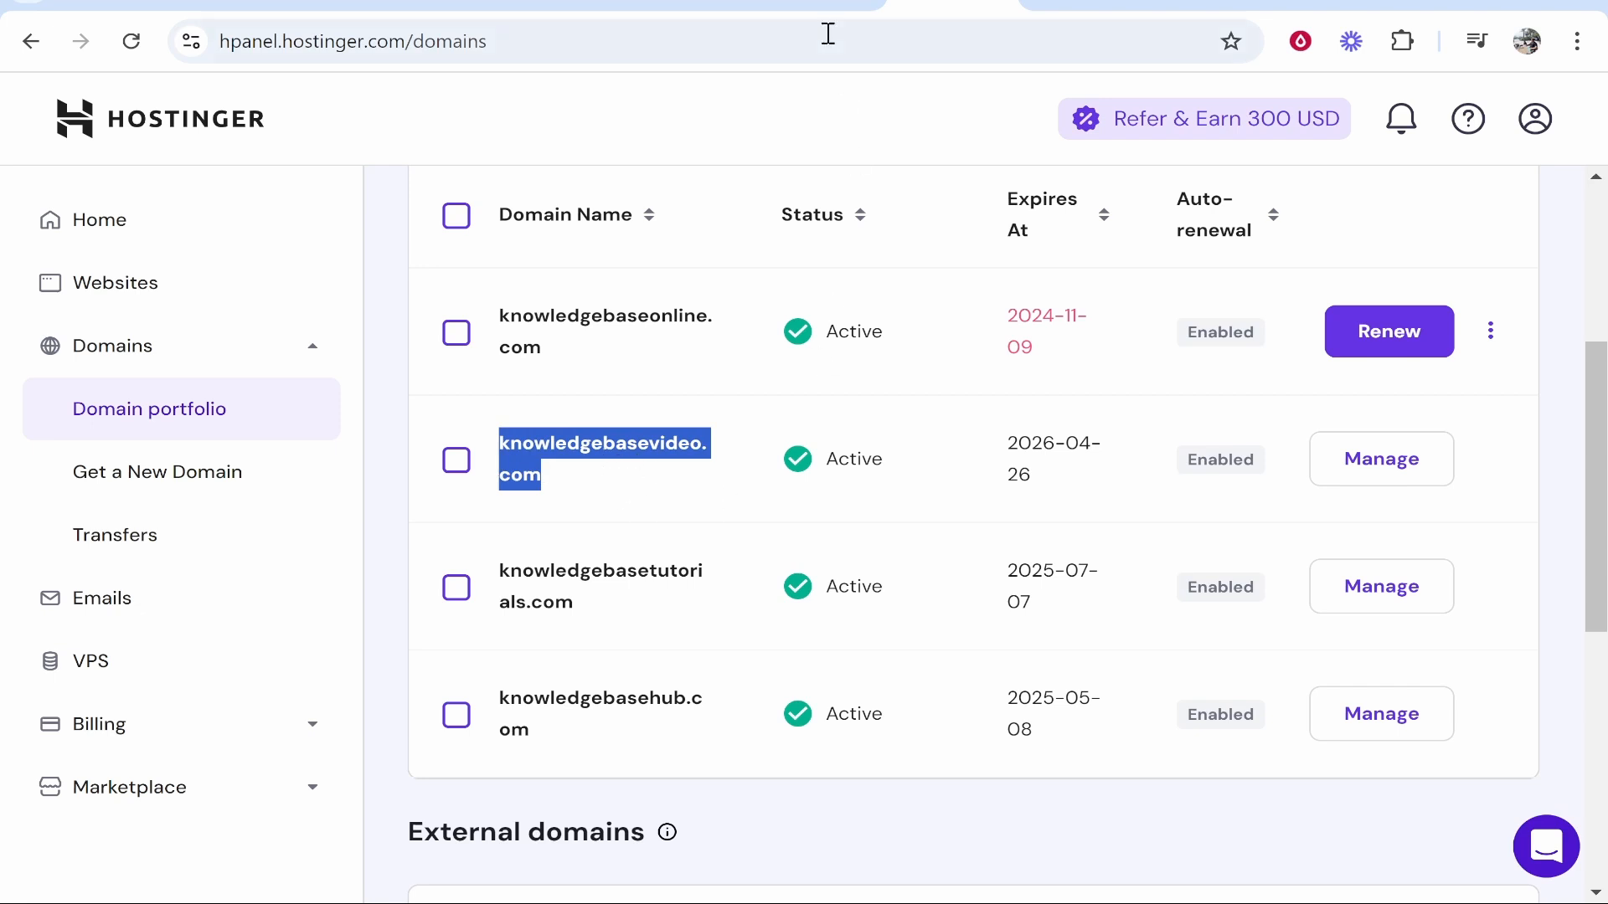
{"action": "left_click", "coordinate": [677, 2]}
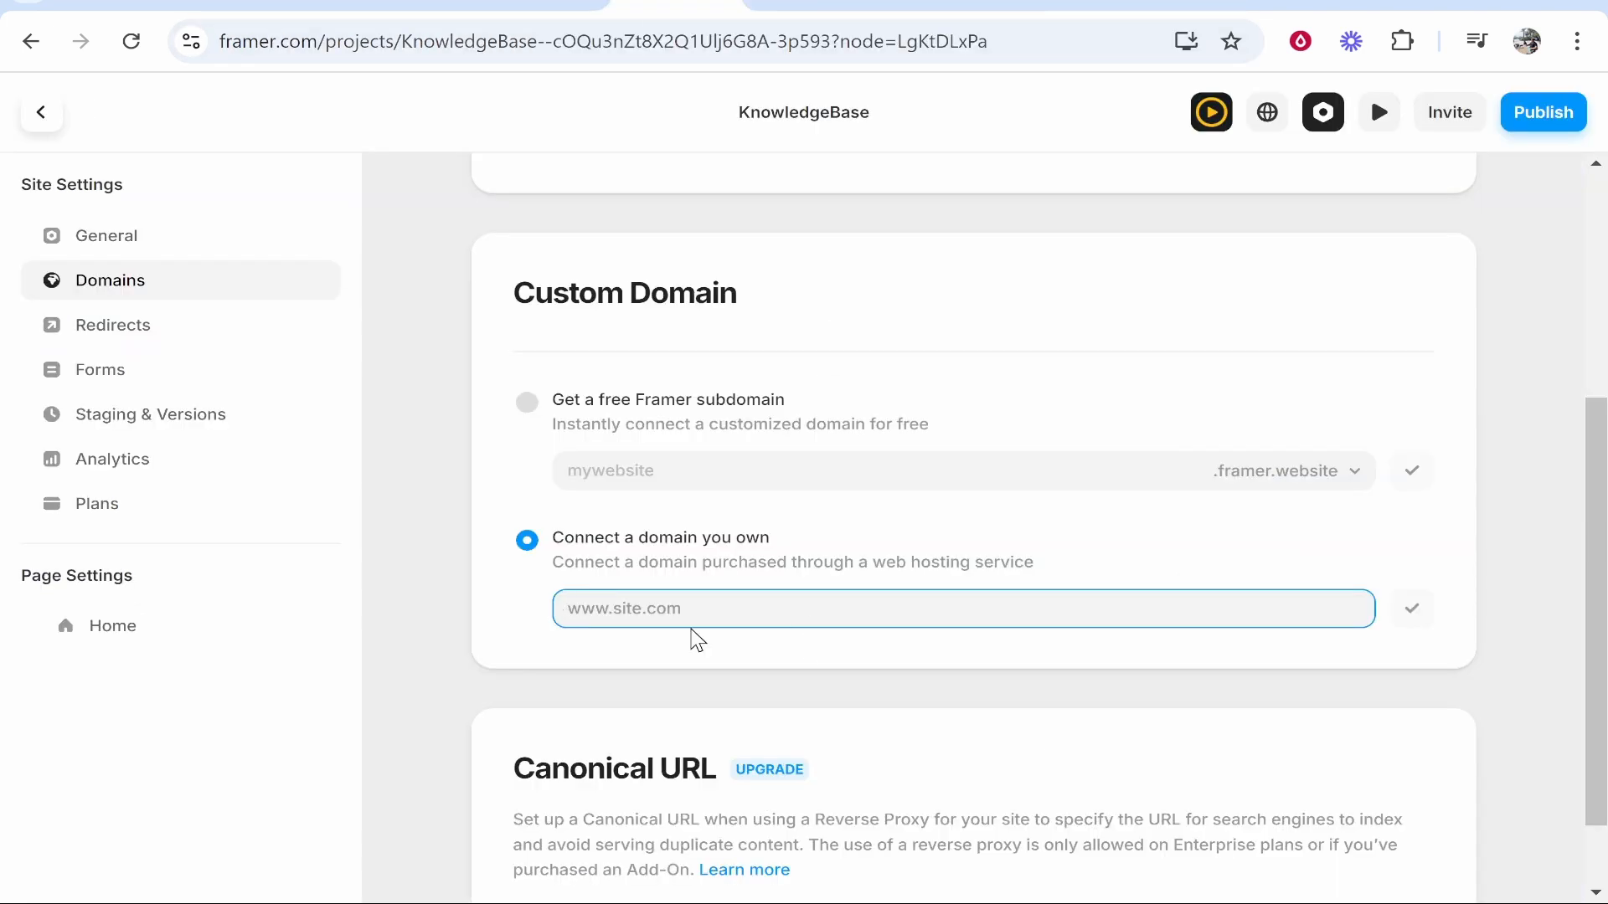
{"action": "type", "text": "www."}
{"action": "key", "text": "ctrl+v"}
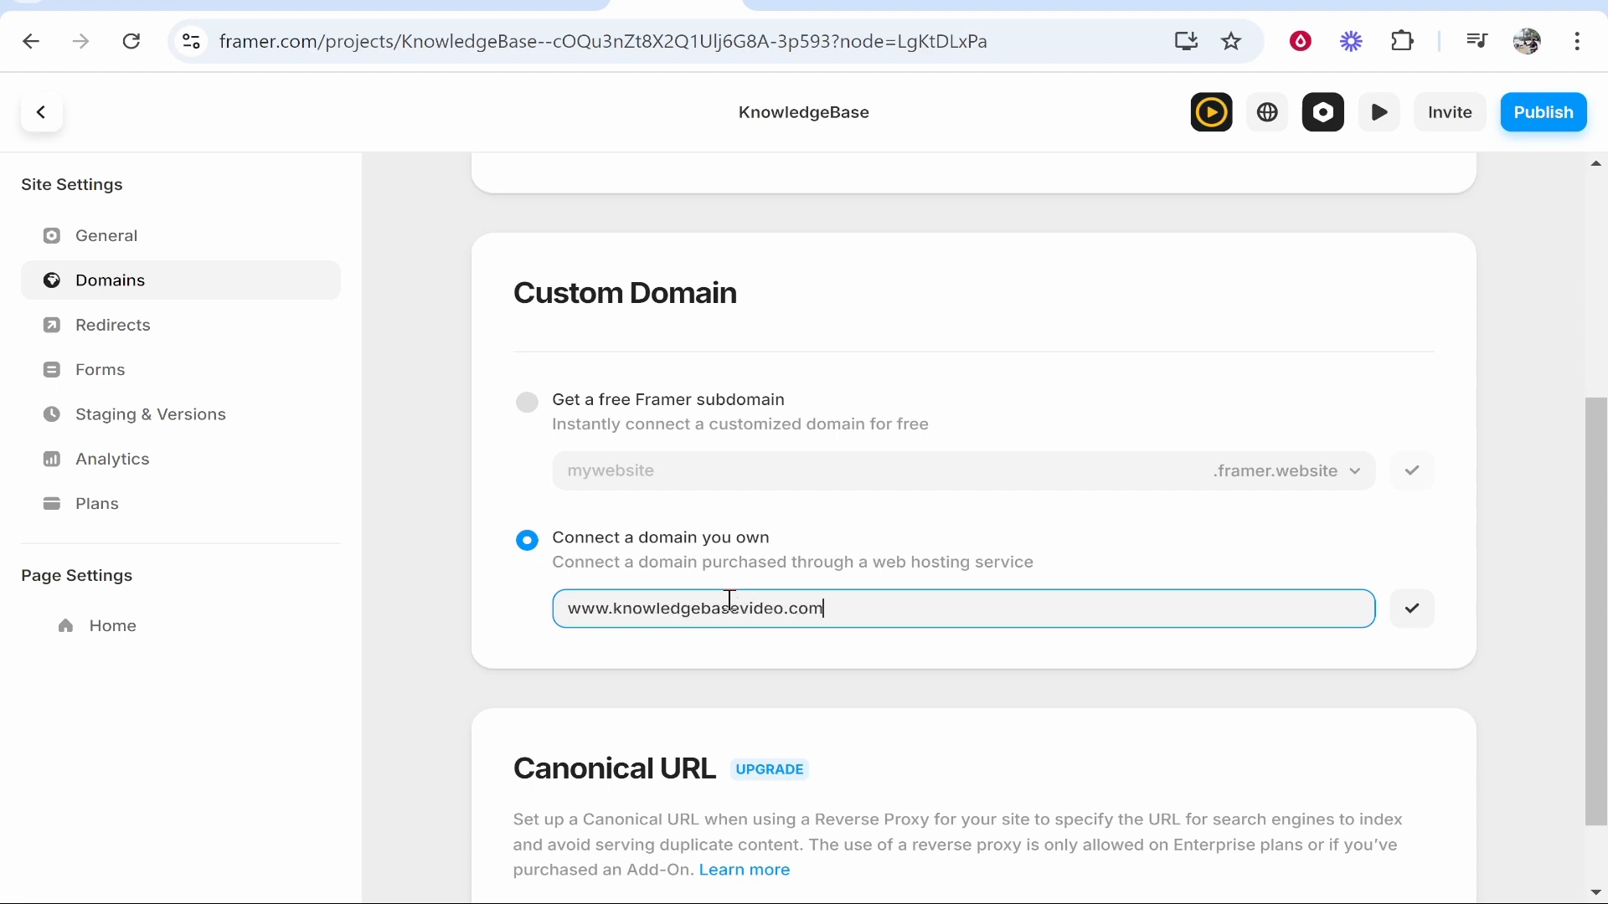
{"action": "left_click_drag", "start_coordinate": [846, 602], "coordinate": [385, 593]}
{"action": "left_click", "coordinate": [596, 605]}
{"action": "left_click", "coordinate": [1413, 618]}
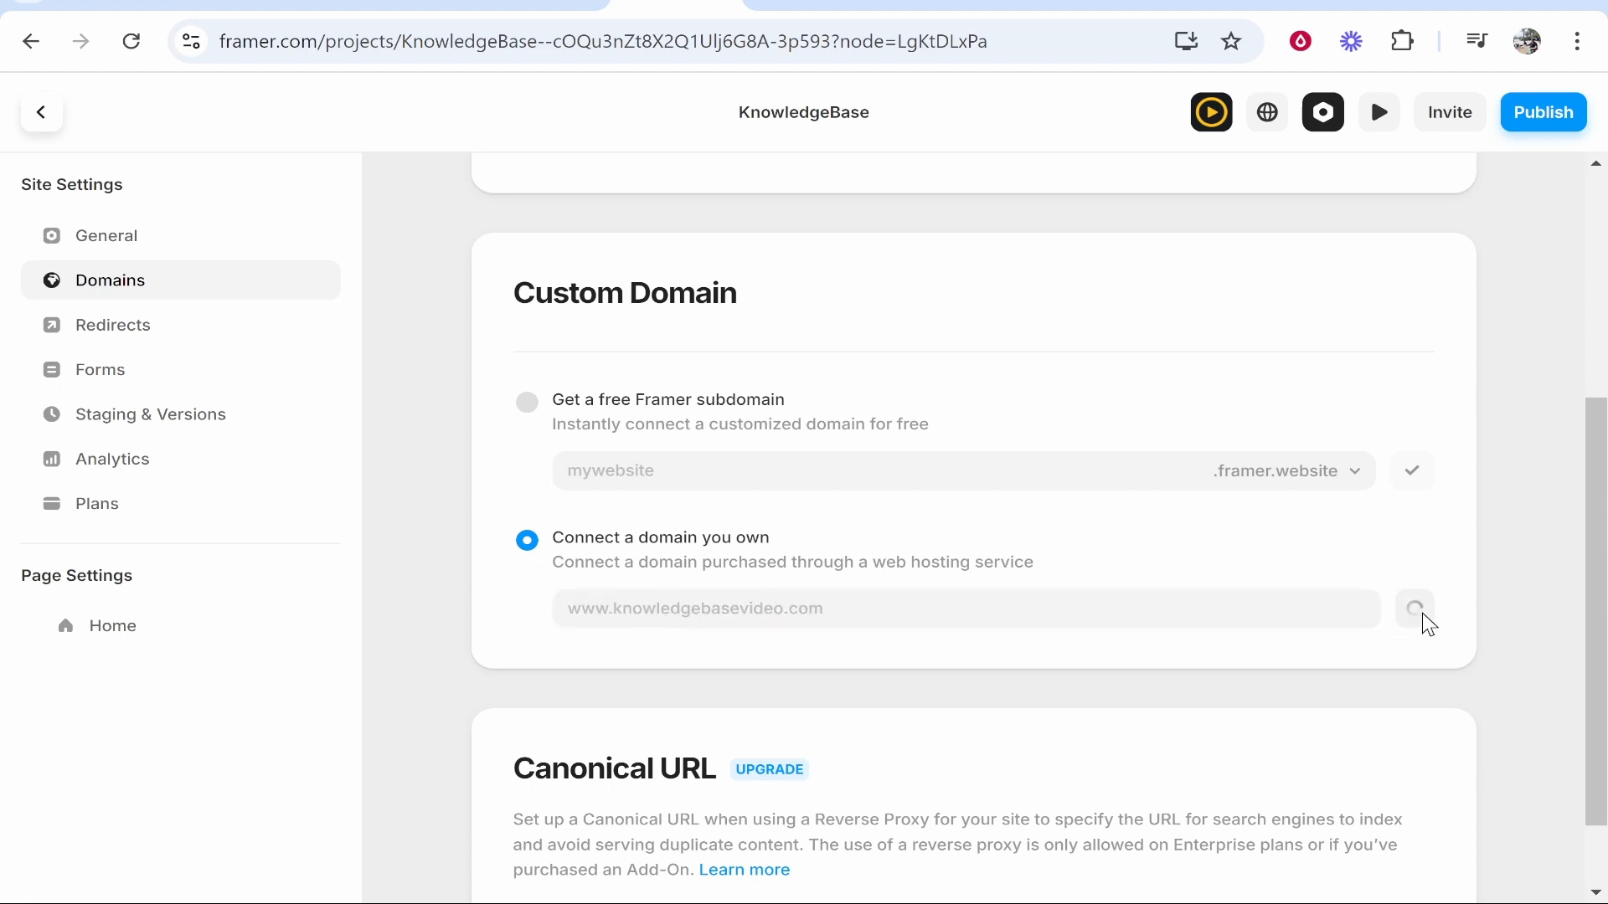
- Copy the value of the www CNAME record required for the custom domain, and switch to Hostinger
{"action": "scroll", "coordinate": [708, 539], "scroll_direction": "down", "scroll_amount": 2}
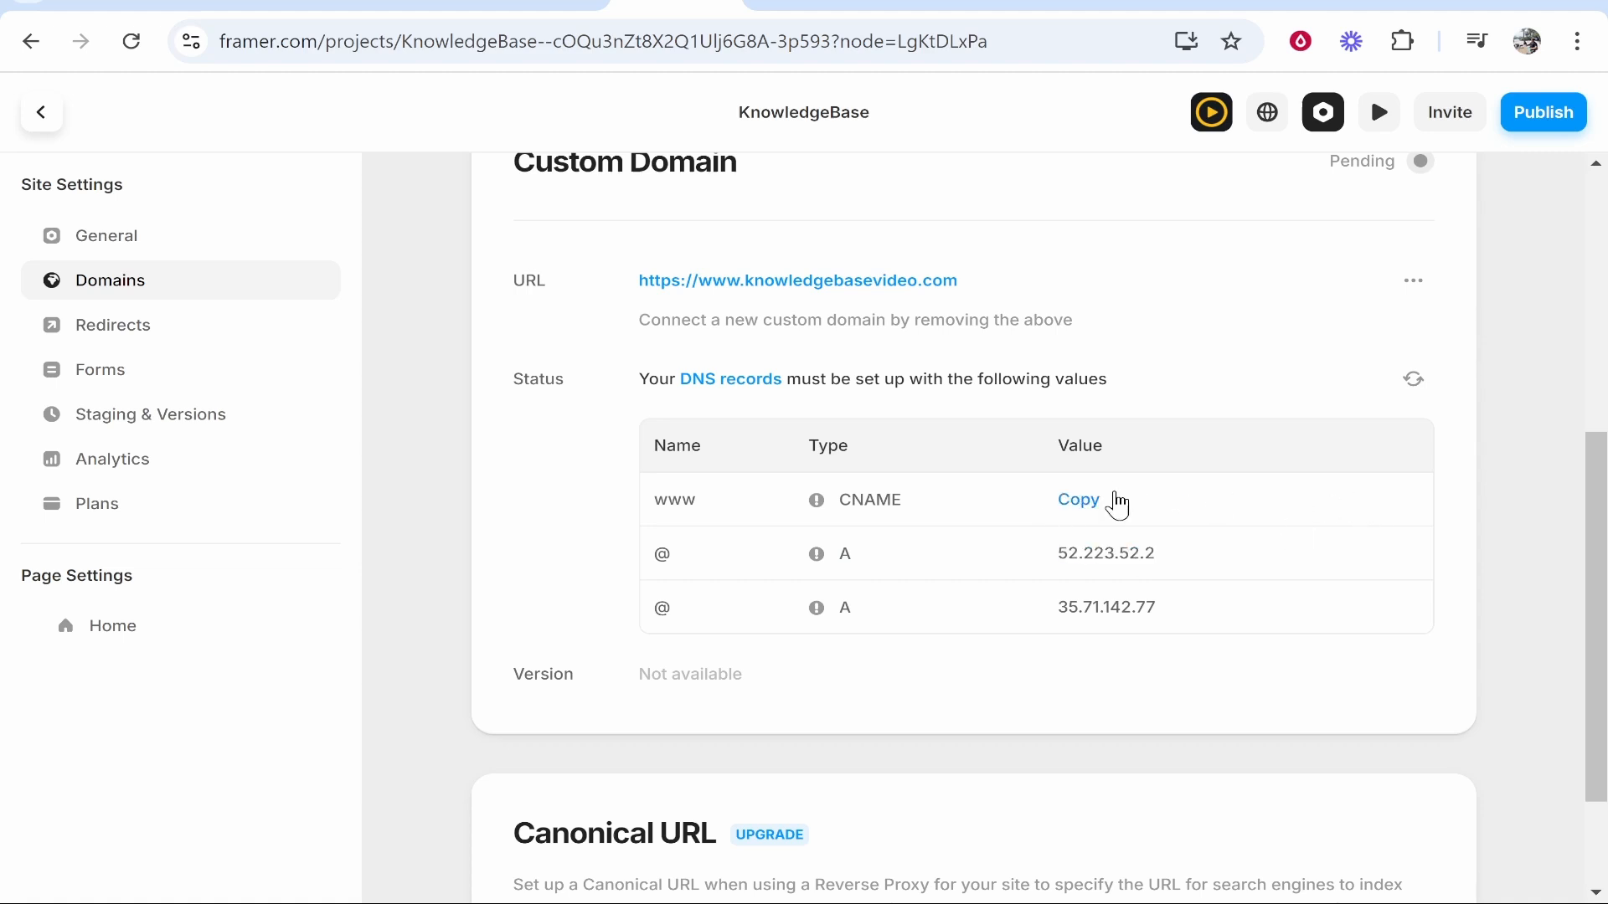
{"action": "left_click", "coordinate": [1094, 500]}
{"action": "left_click", "coordinate": [913, 7]}
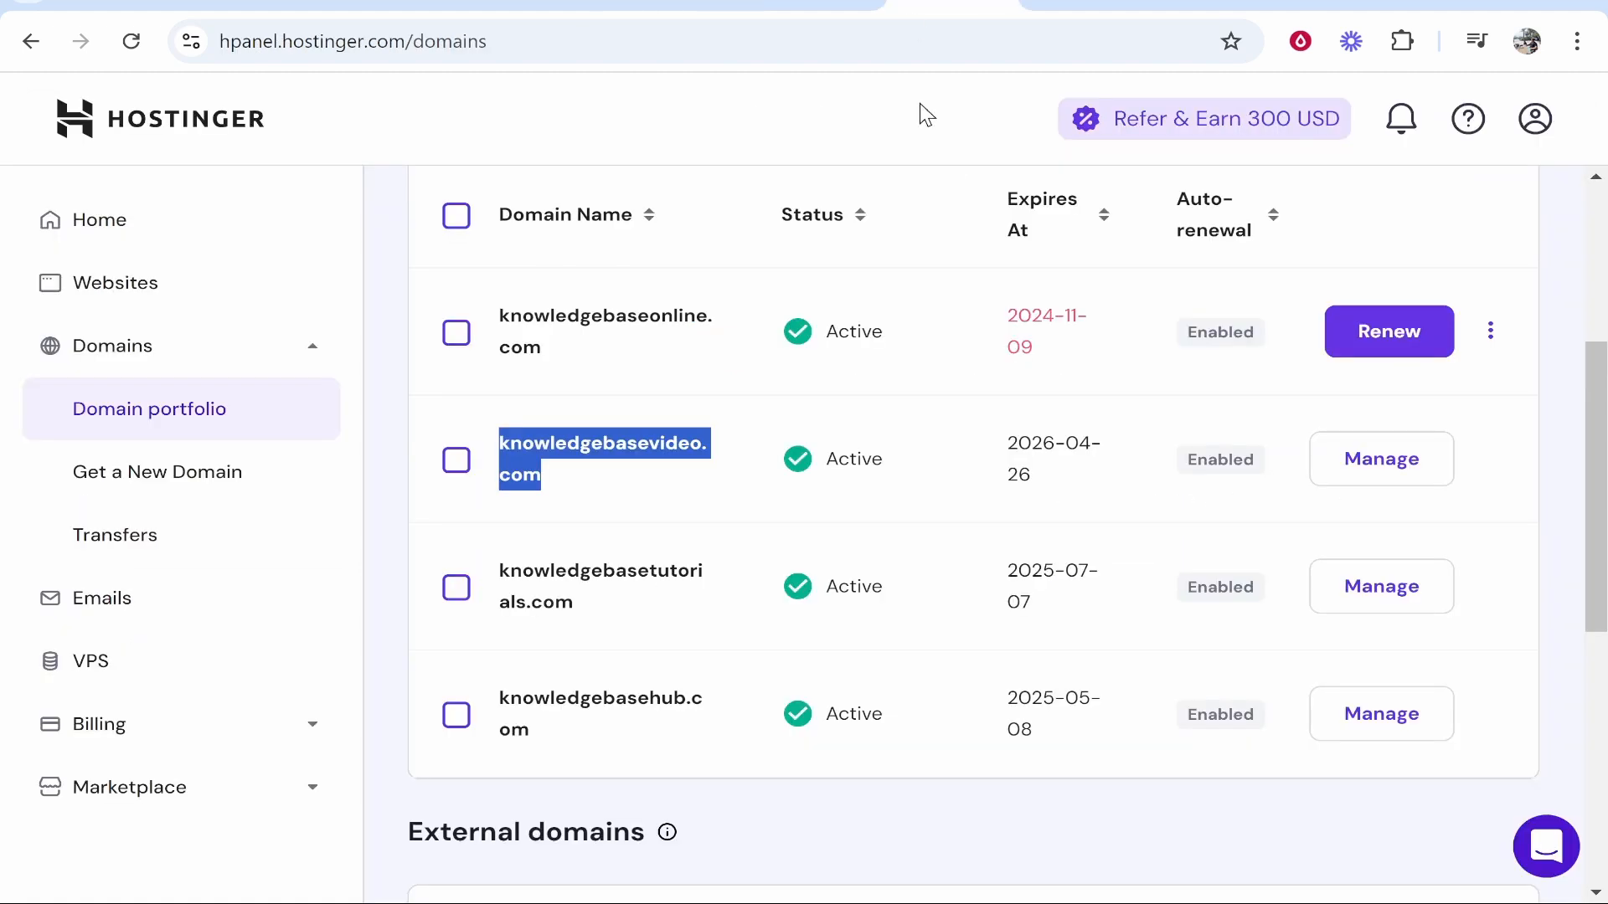
- Open the DNS record management of knowledgebasevideo.com
{"action": "left_click", "coordinate": [698, 515]}
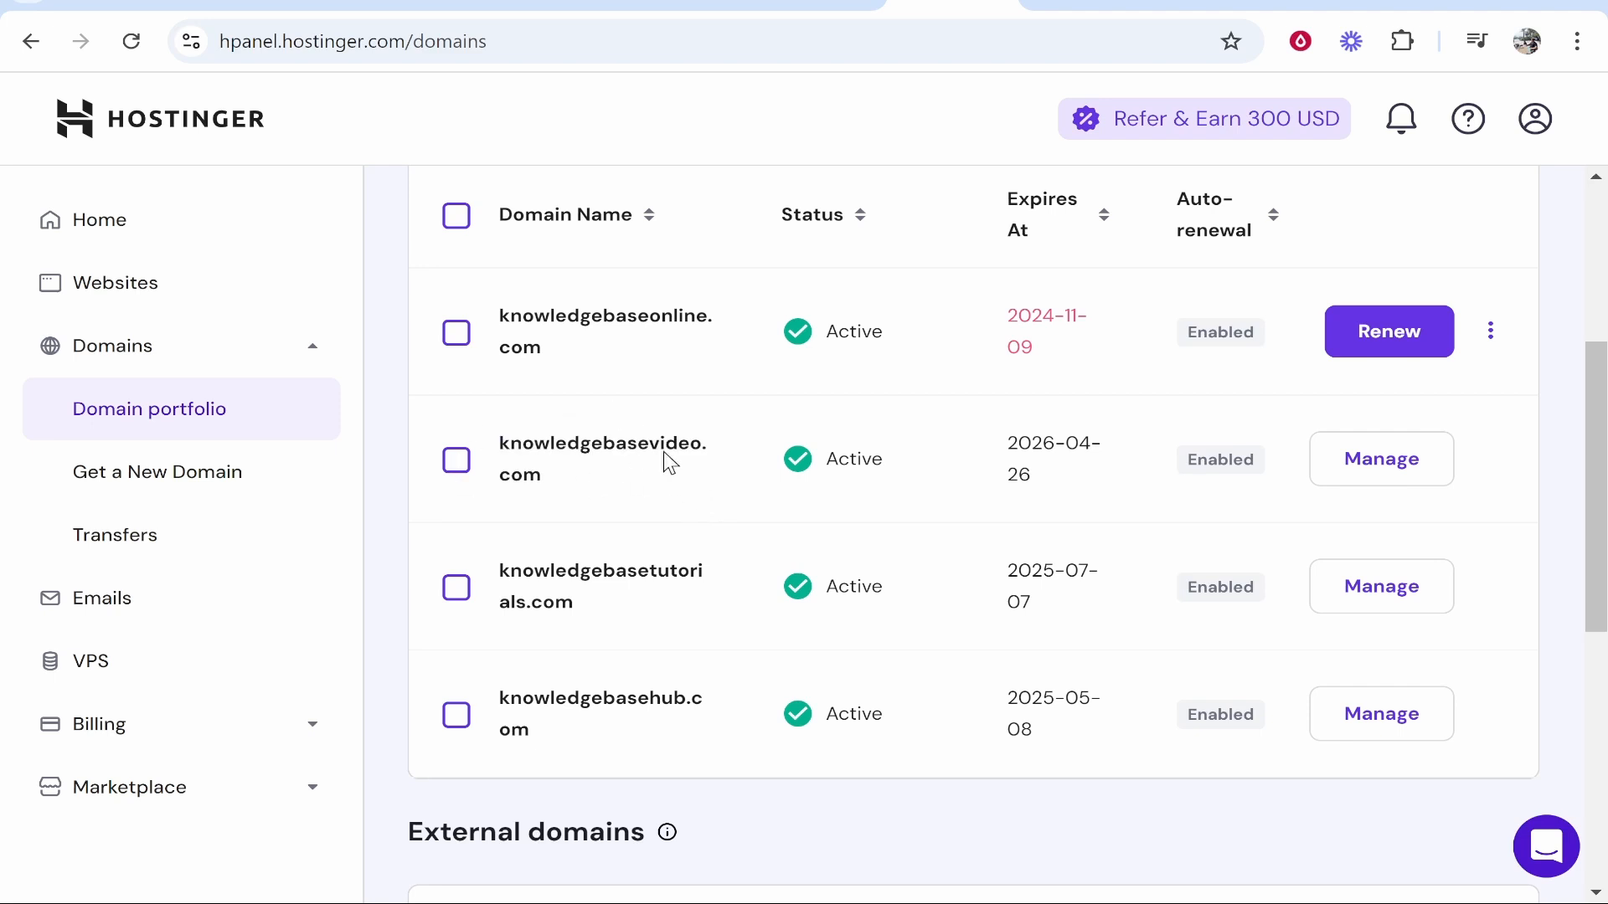
{"action": "left_click", "coordinate": [1370, 460]}
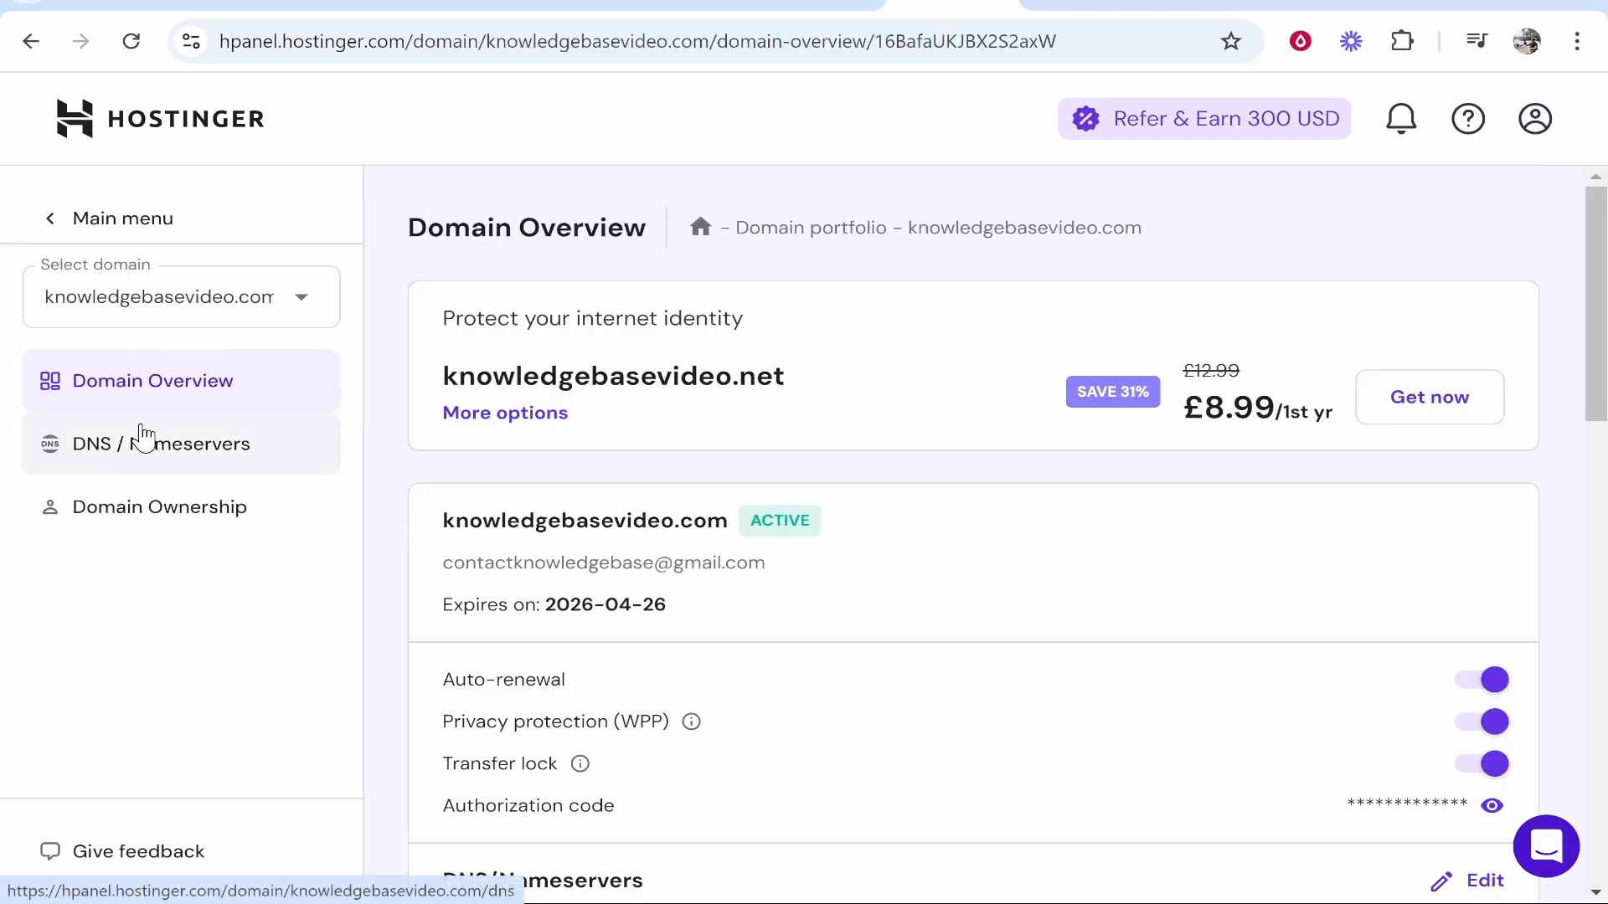
{"action": "left_click", "coordinate": [113, 460]}
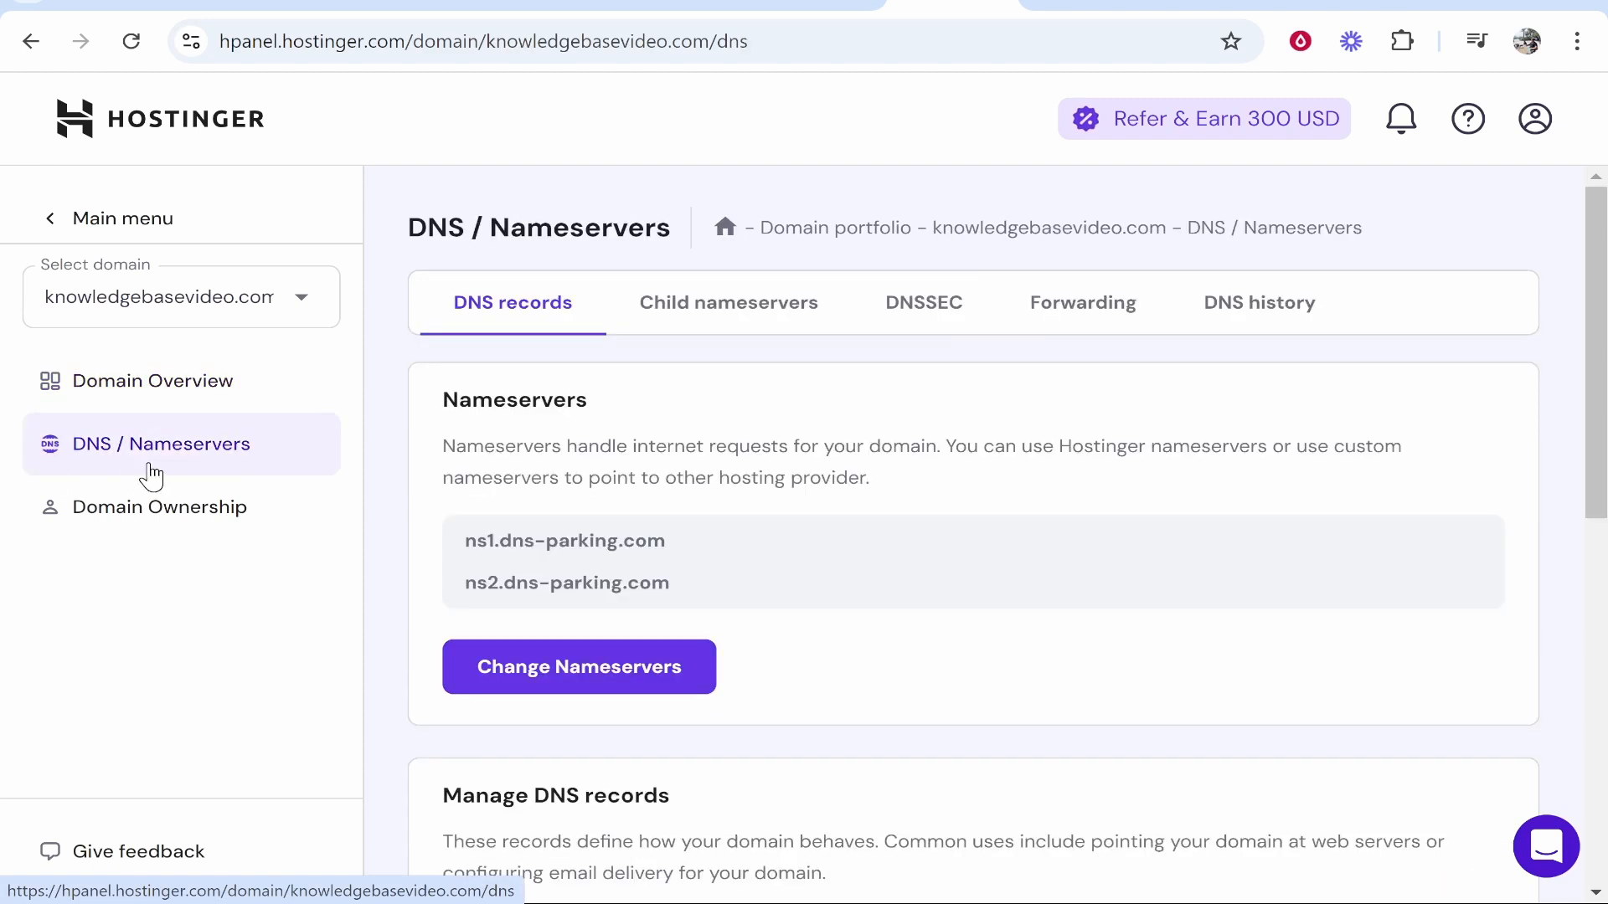
{"action": "scroll", "coordinate": [969, 444], "scroll_direction": "down", "scroll_amount": 6}
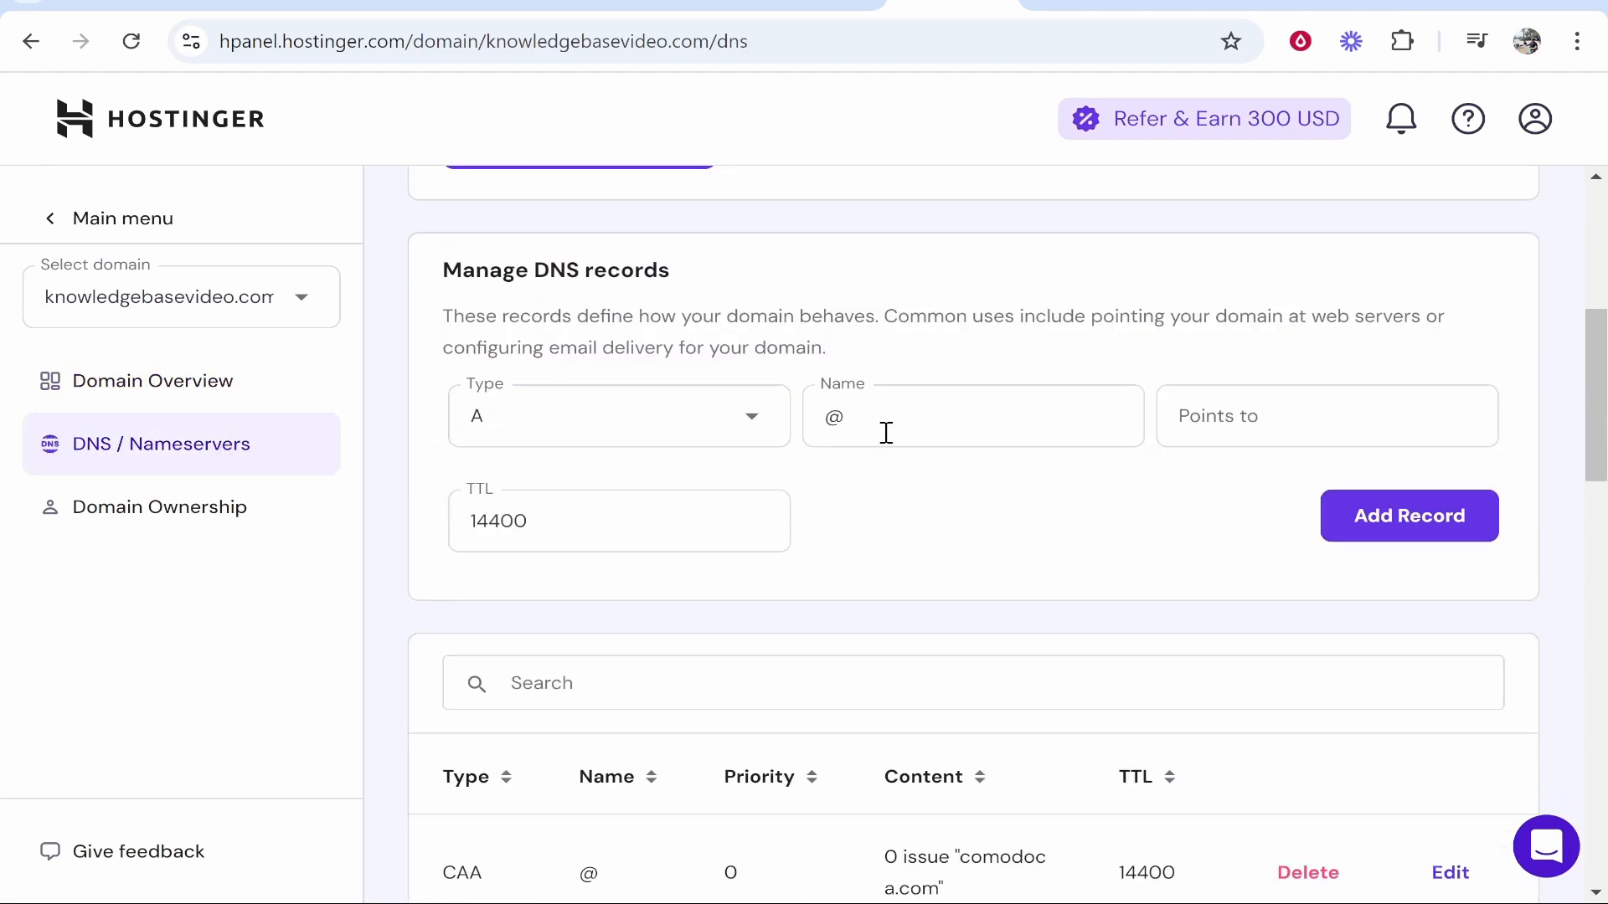
{"action": "left_click_drag", "start_coordinate": [717, 274], "coordinate": [438, 280]}
{"action": "left_click", "coordinate": [471, 270]}
- Examine the types and names of the domain's existing DNS records
{"action": "scroll", "coordinate": [957, 502], "scroll_direction": "down", "scroll_amount": 6}
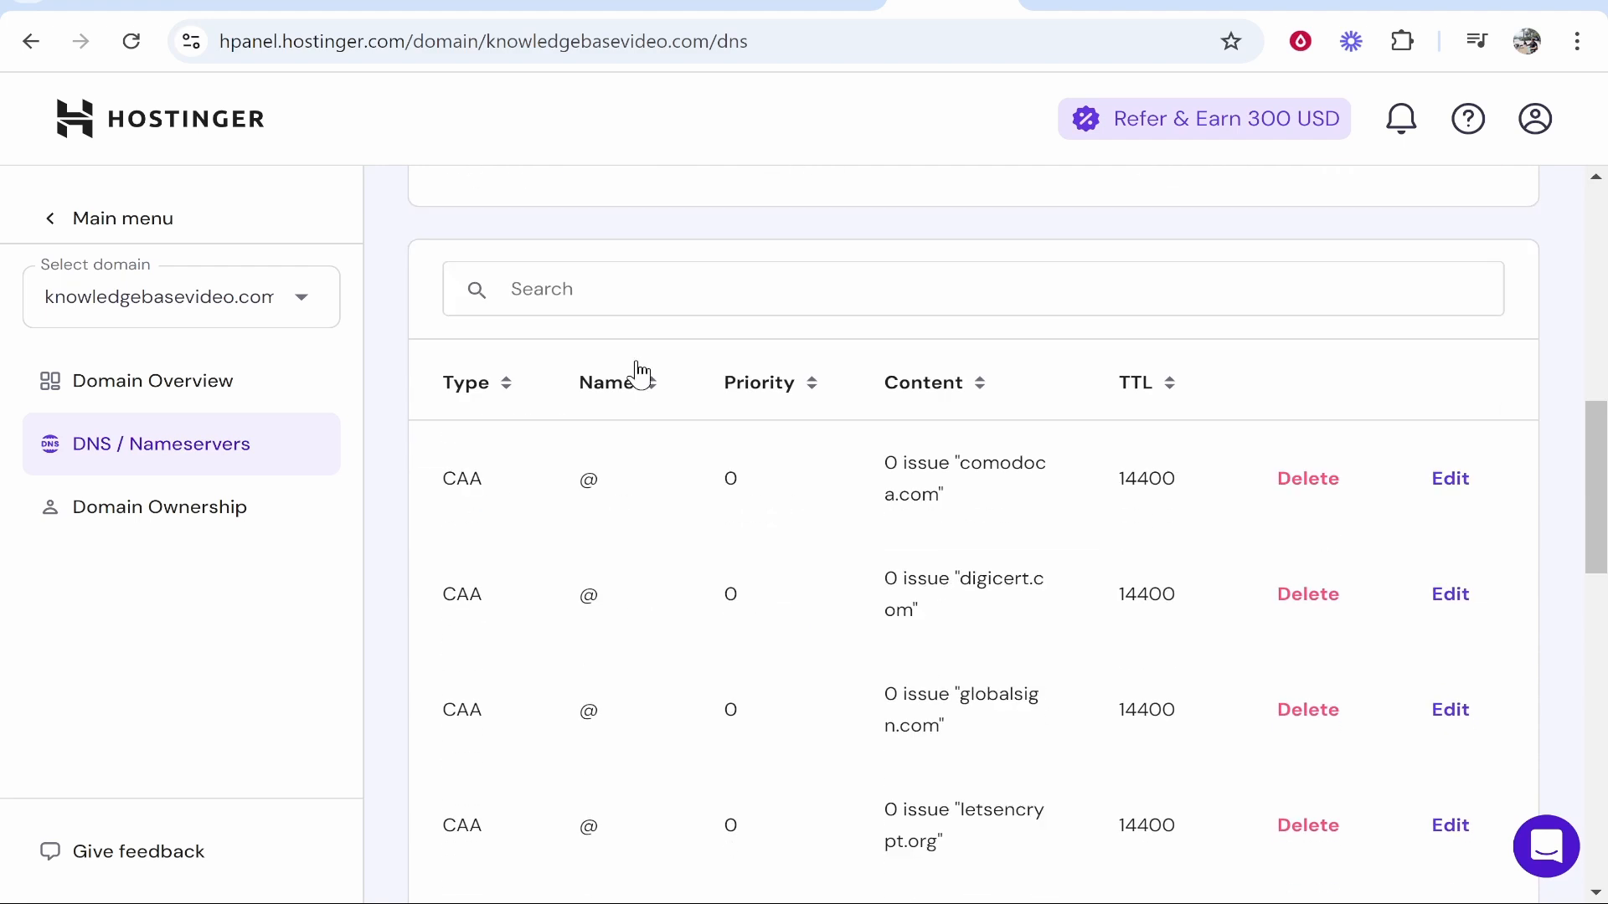
{"action": "scroll", "coordinate": [502, 280], "scroll_direction": "down", "scroll_amount": 10}
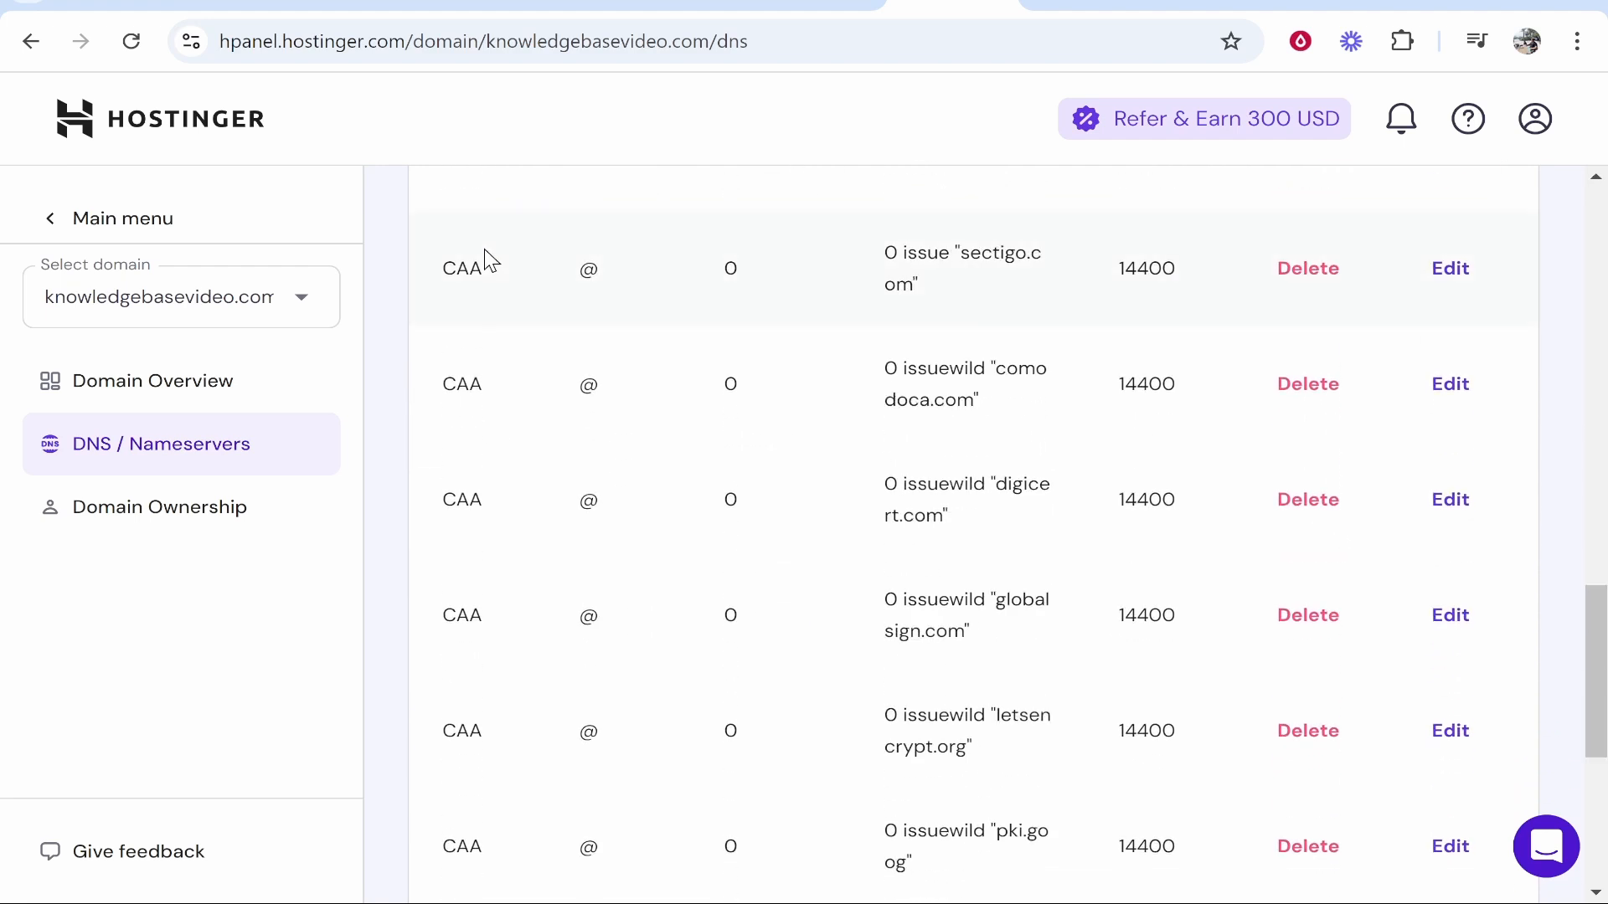
{"action": "scroll", "coordinate": [479, 273], "scroll_direction": "down", "scroll_amount": 3}
{"action": "scroll", "coordinate": [526, 564], "scroll_direction": "up", "scroll_amount": 3}
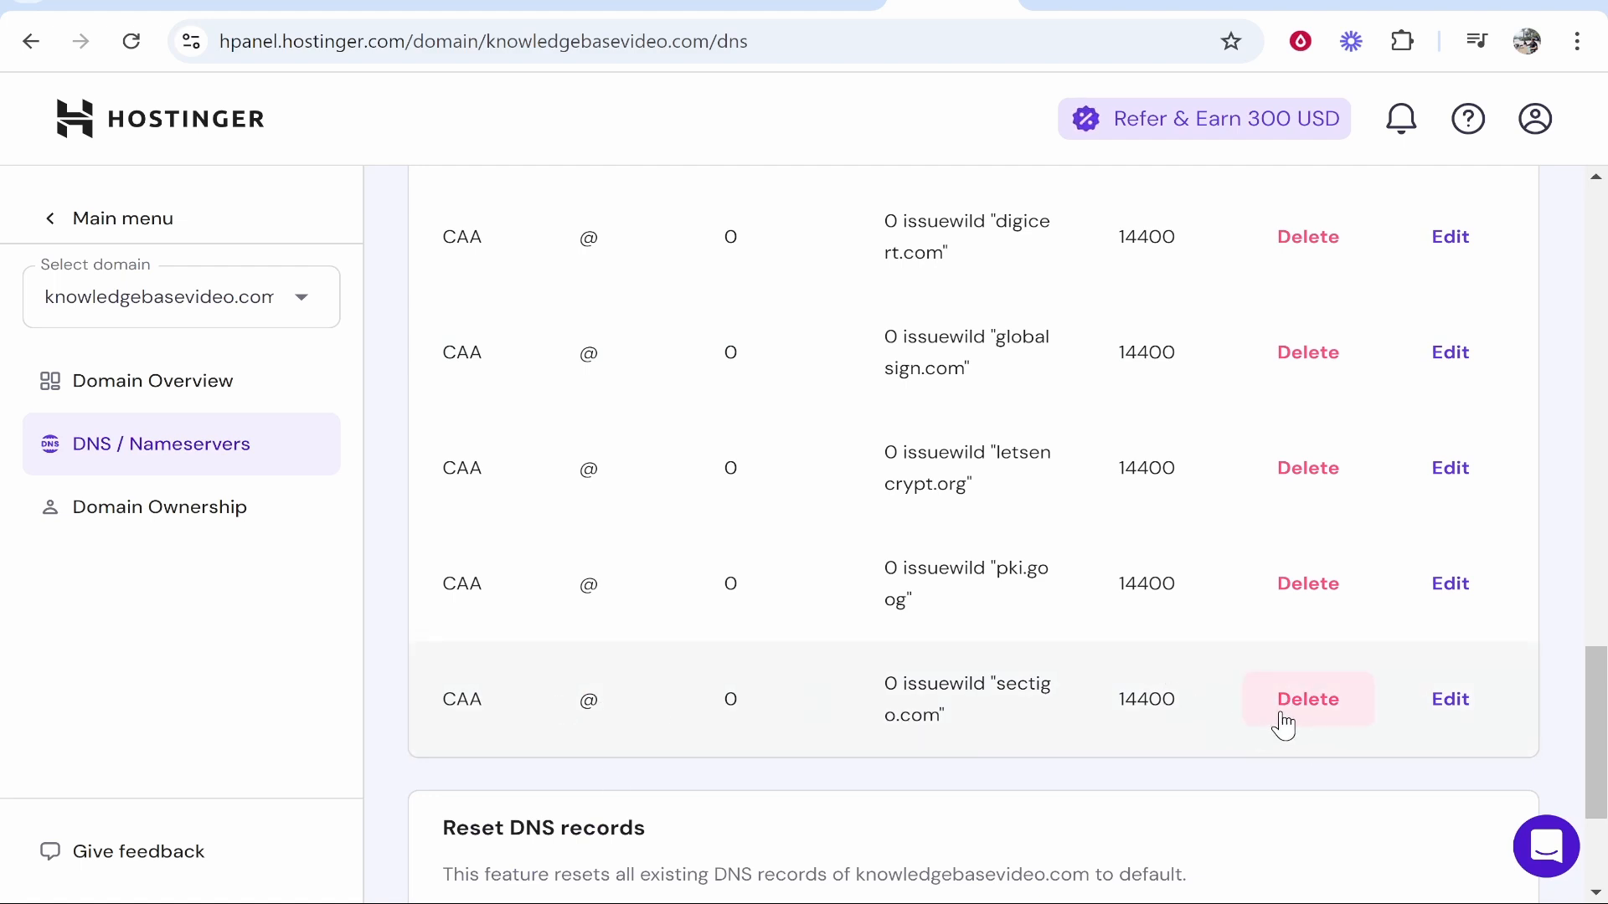
{"action": "scroll", "coordinate": [797, 682], "scroll_direction": "up", "scroll_amount": 8}
{"action": "scroll", "coordinate": [500, 617], "scroll_direction": "up", "scroll_amount": 4}
{"action": "scroll", "coordinate": [494, 624], "scroll_direction": "down", "scroll_amount": 9}
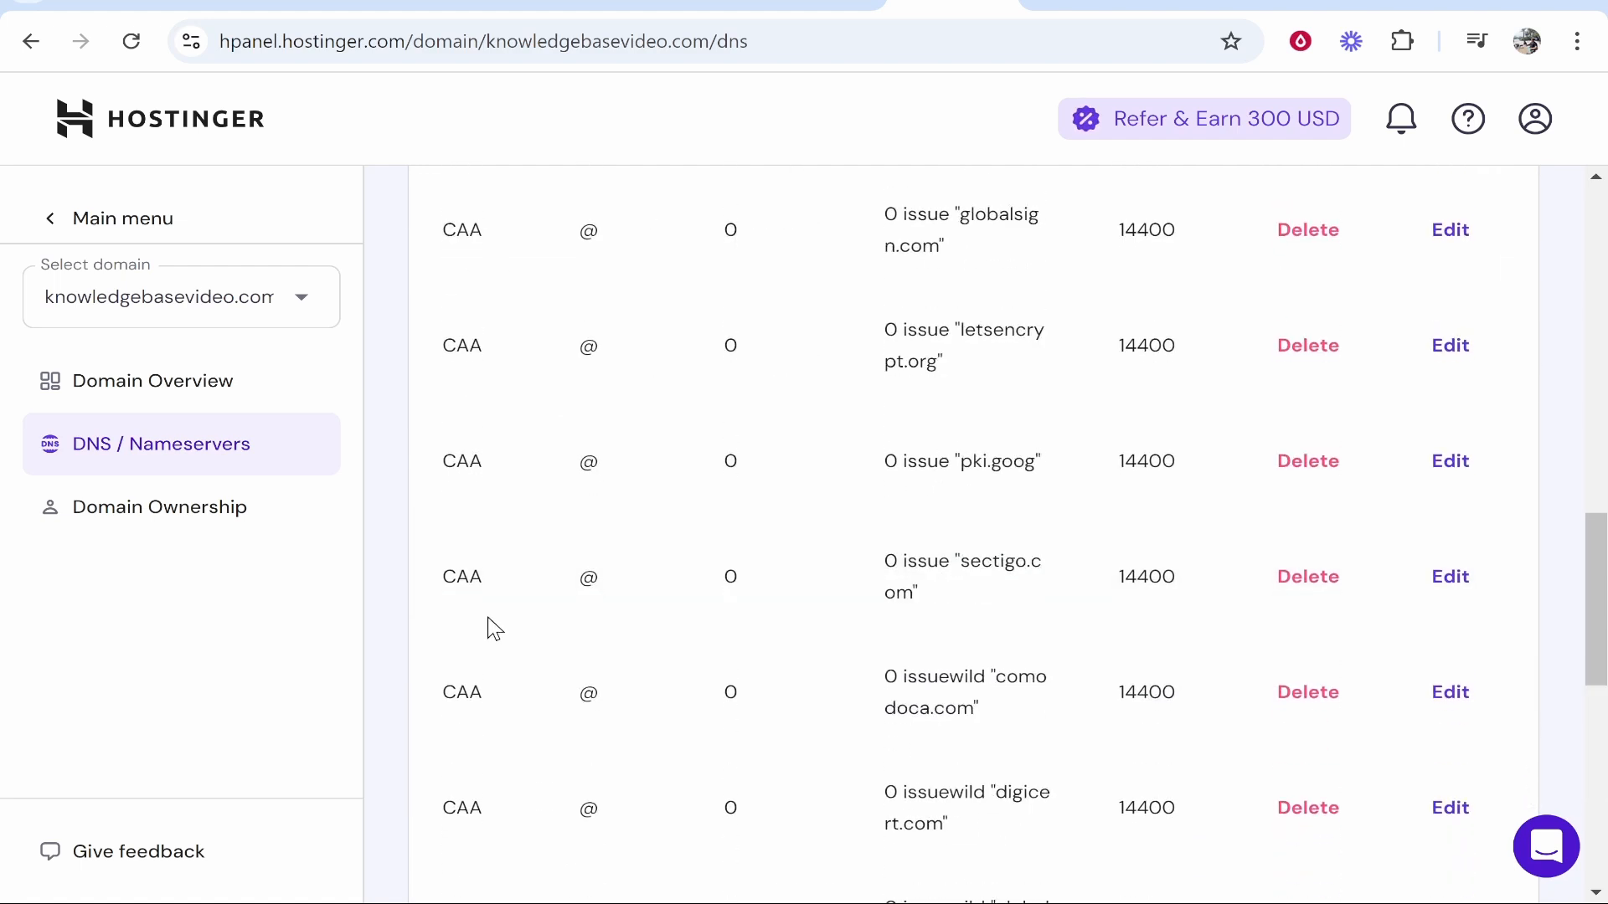
{"action": "scroll", "coordinate": [492, 631], "scroll_direction": "up", "scroll_amount": 4}
{"action": "scroll", "coordinate": [494, 679], "scroll_direction": "up", "scroll_amount": 7}
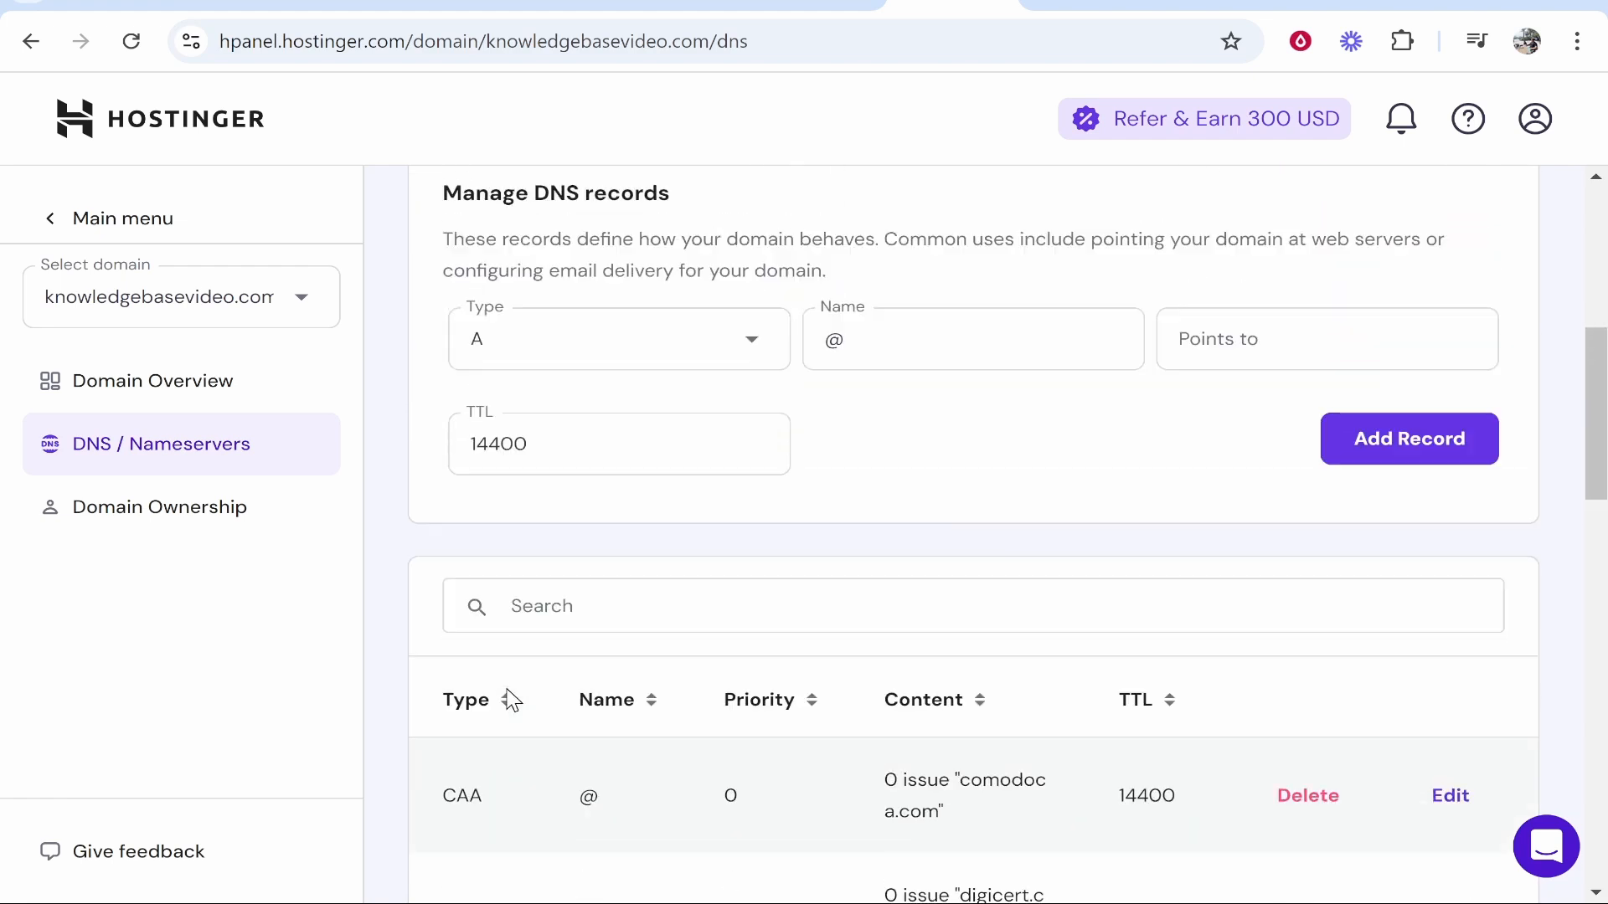
- Set the new DNS record's type to CNAME and its target to sites.framer.app
{"action": "left_click", "coordinate": [596, 426]}
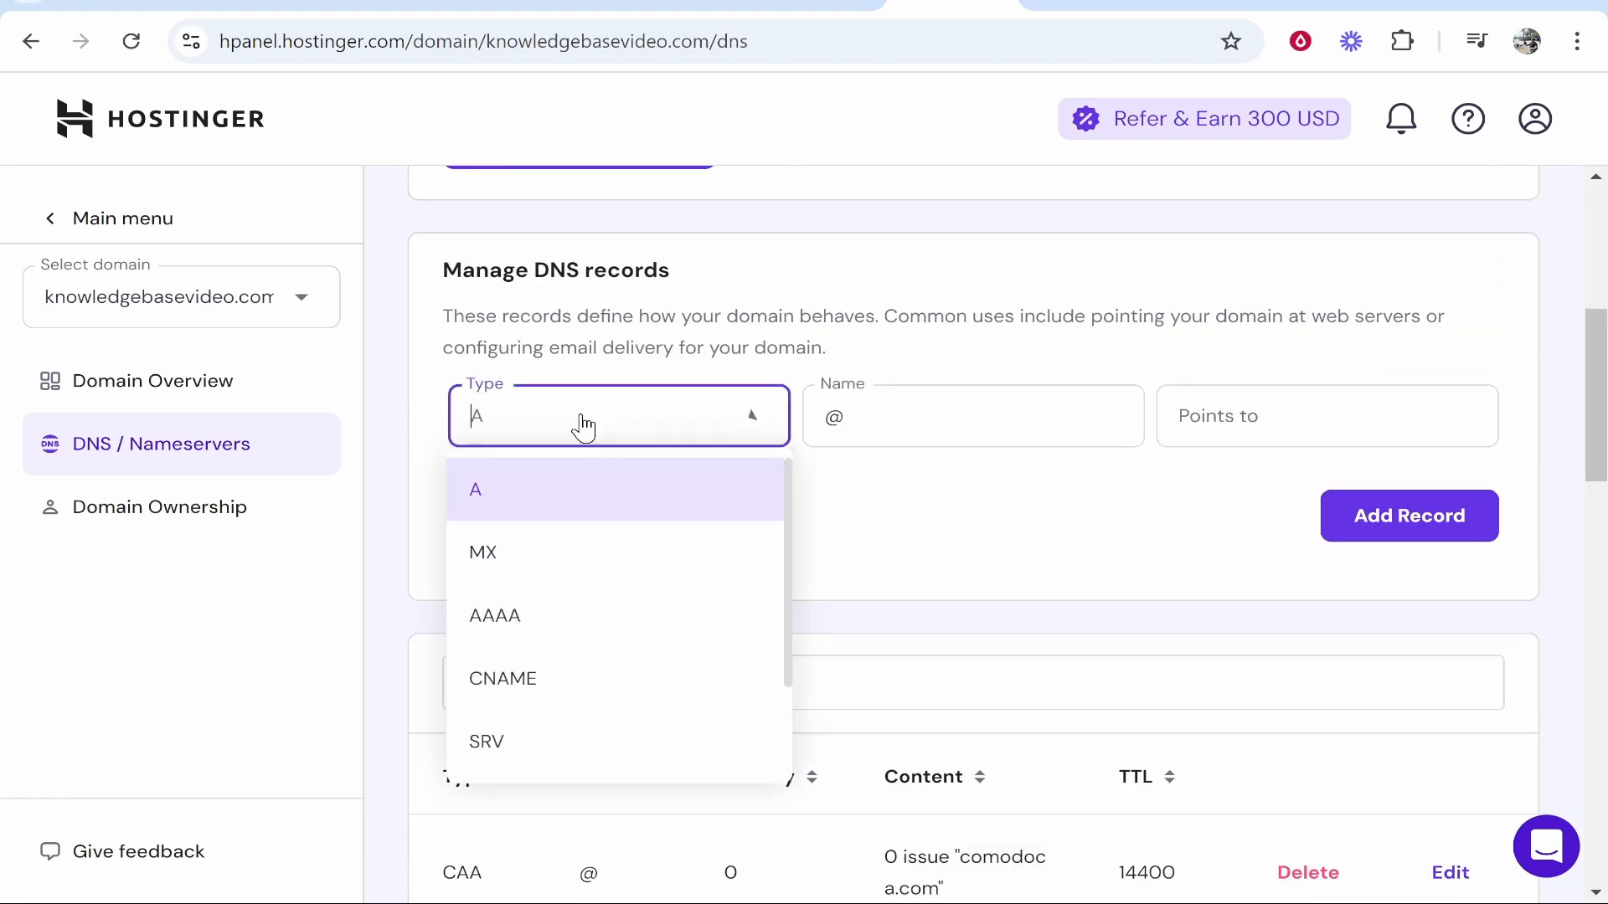
{"action": "left_click", "coordinate": [496, 691]}
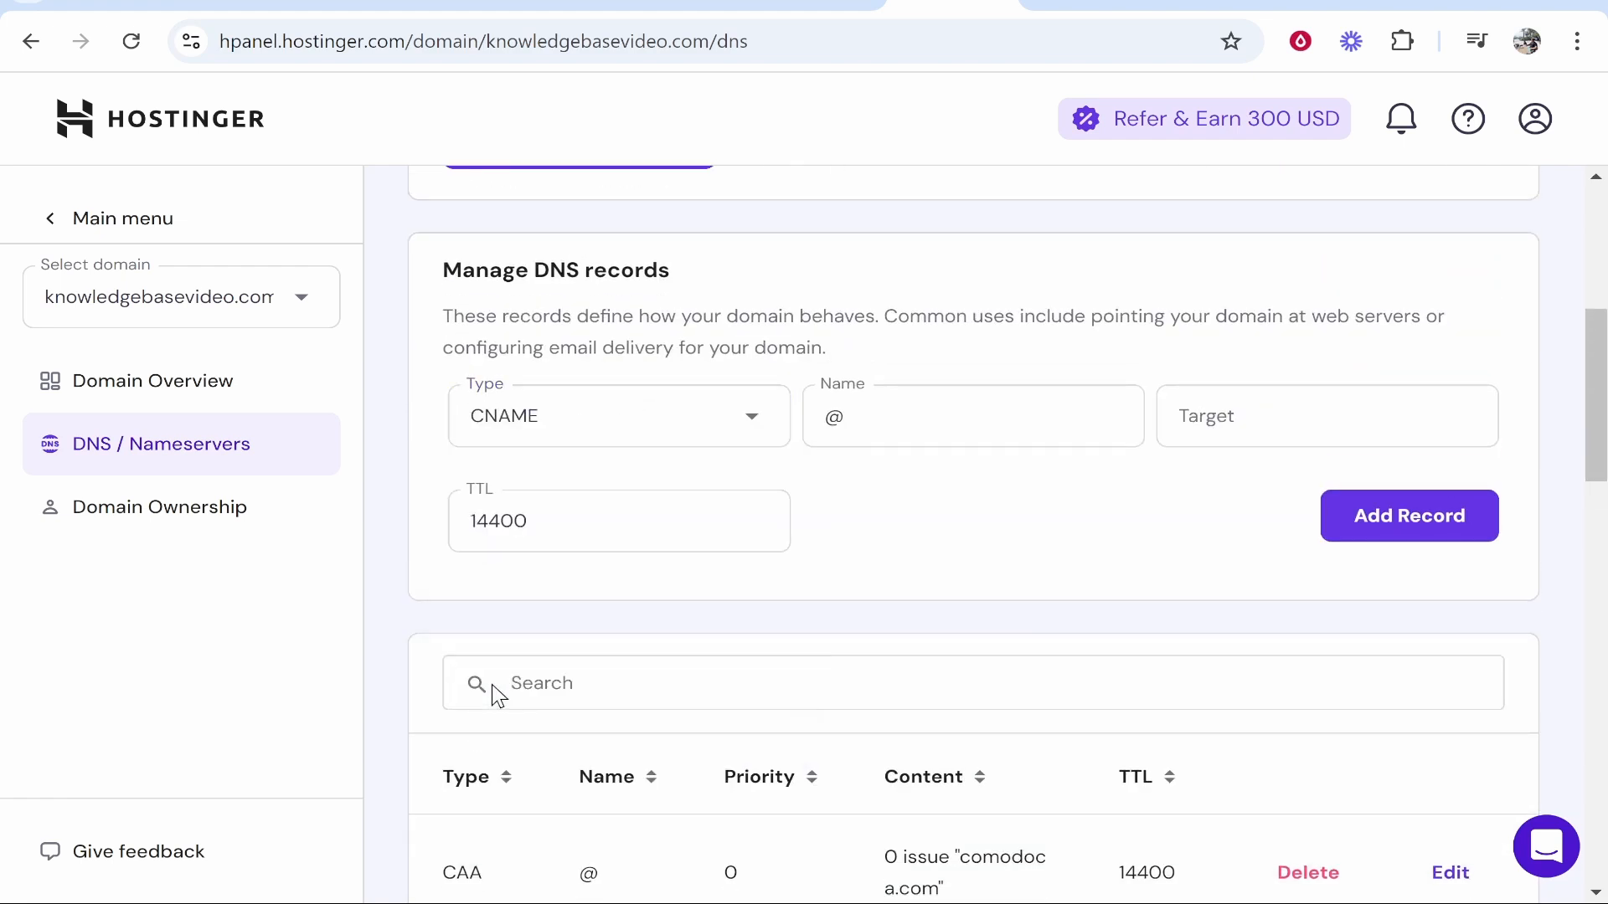
{"action": "left_click", "coordinate": [1381, 427]}
{"action": "key", "text": "ctrl+v"}
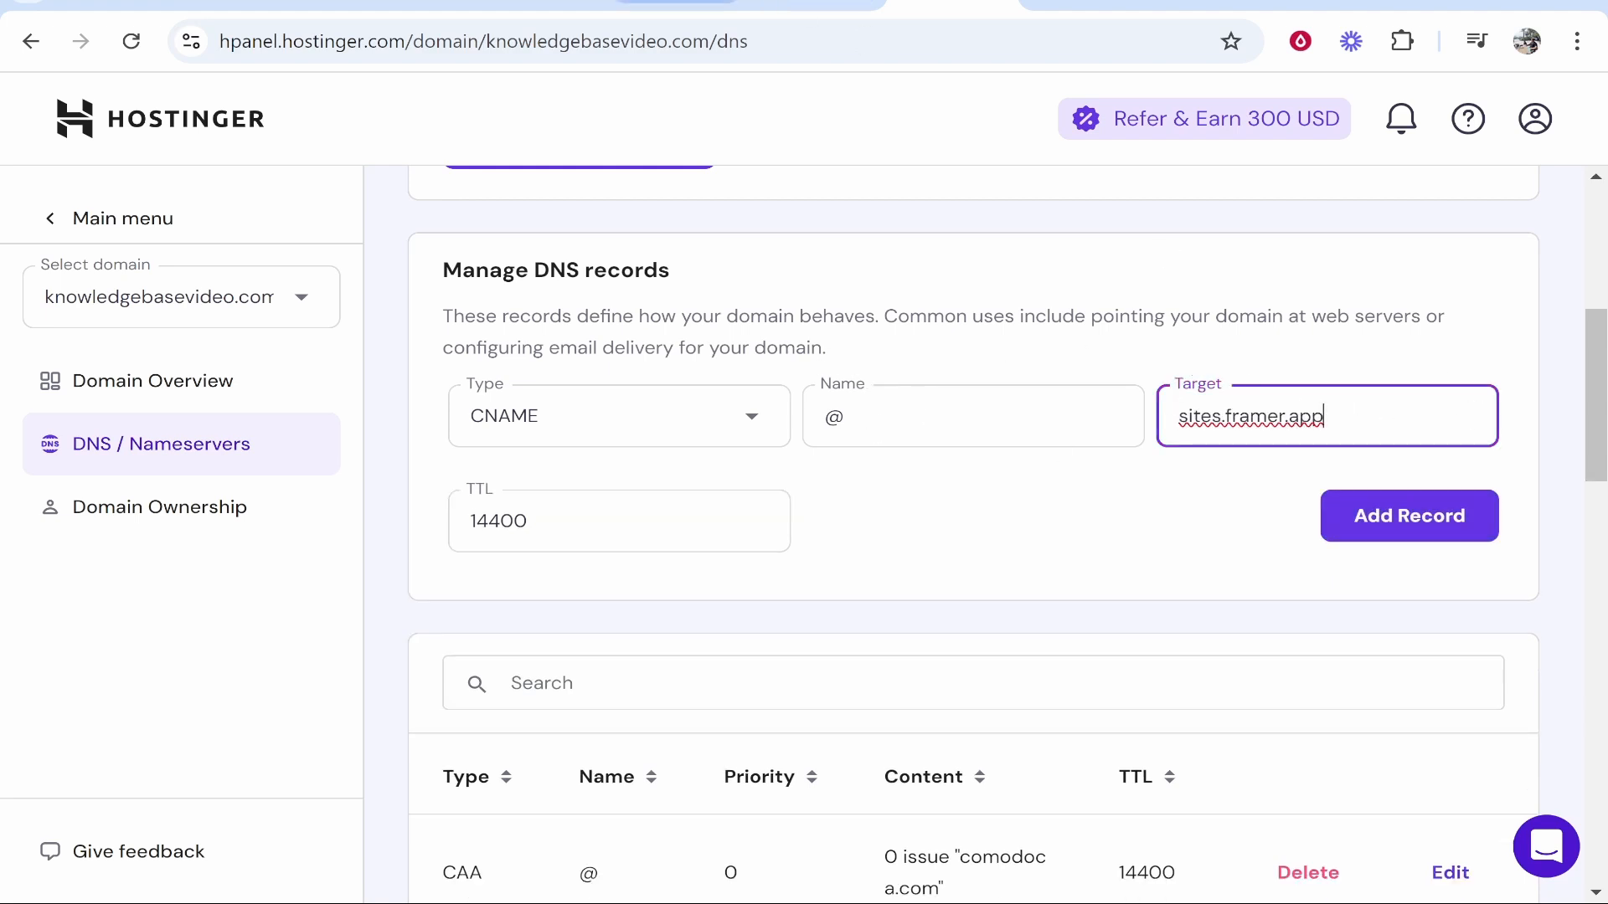
- Check the required CNAME record name in Framer, and set the new record's name to www in Hostinger
{"action": "left_click", "coordinate": [676, 1]}
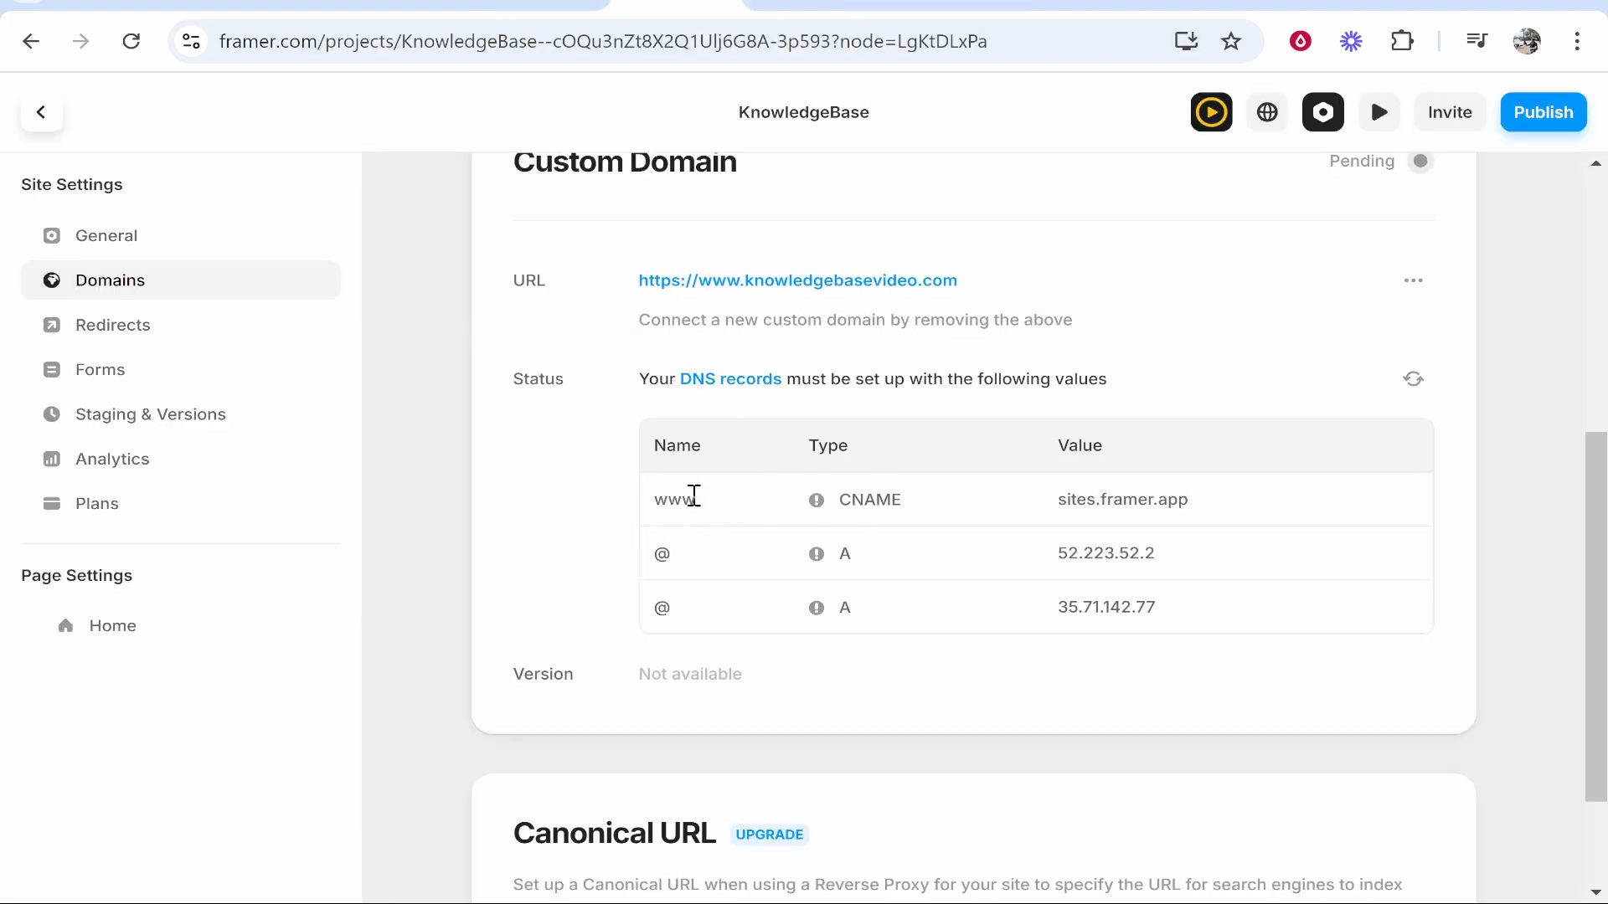
{"action": "left_click_drag", "start_coordinate": [694, 496], "coordinate": [639, 517]}
{"action": "left_click", "coordinate": [674, 496]}
{"action": "left_click", "coordinate": [1088, 2]}
{"action": "left_click", "coordinate": [952, 2]}
{"action": "double_click", "coordinate": [976, 427]}
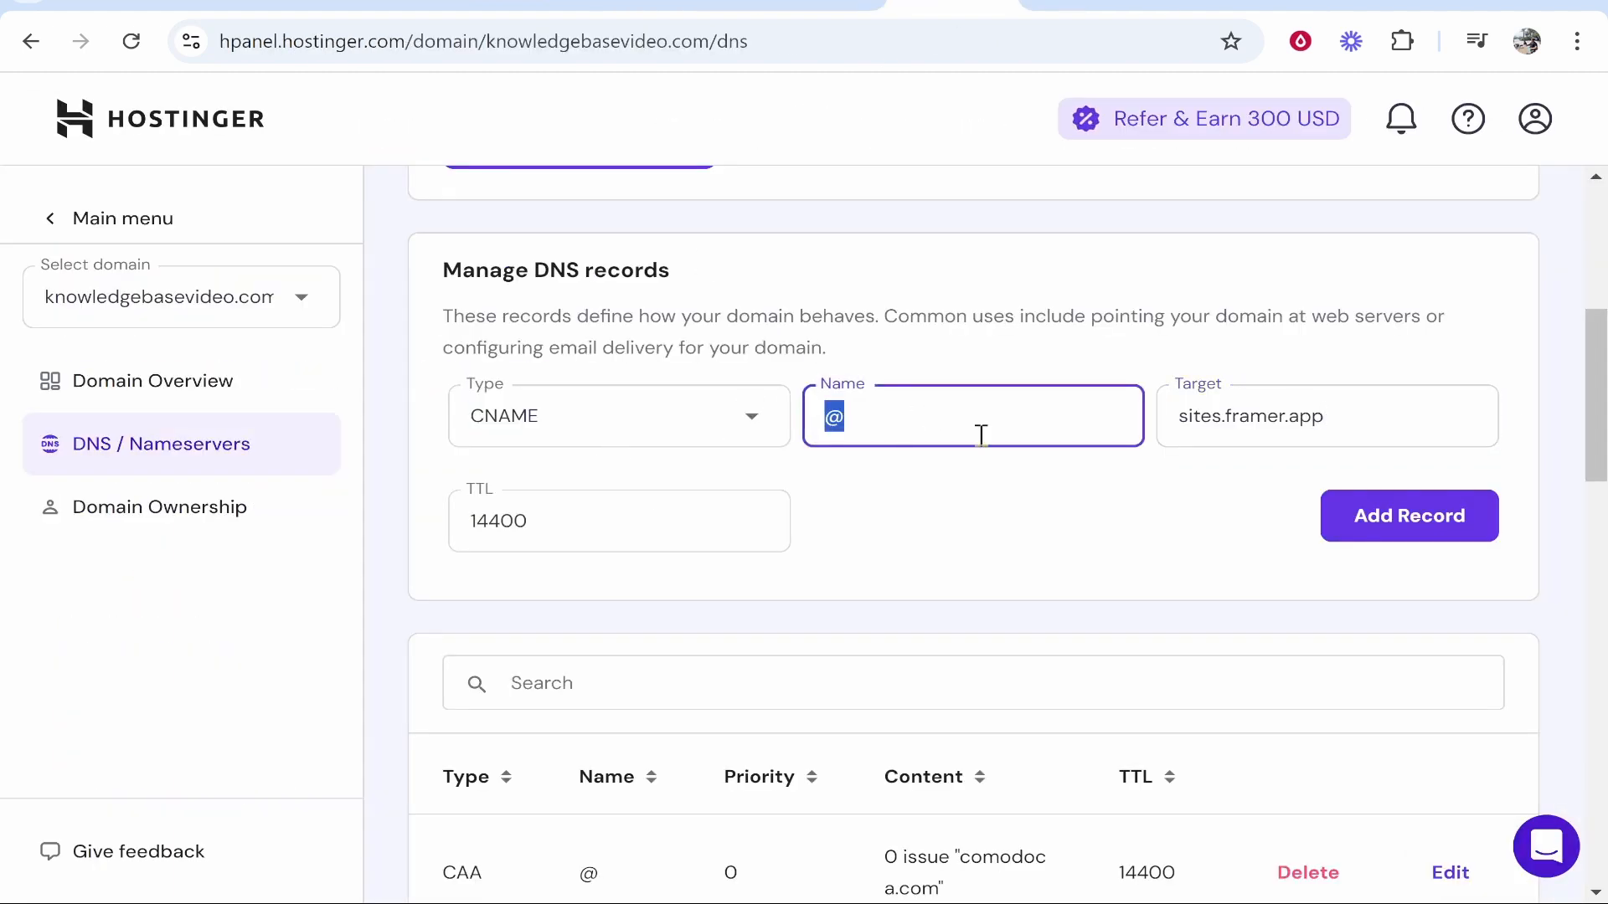
{"action": "type", "text": "www"}
{"action": "left_click", "coordinate": [903, 467]}
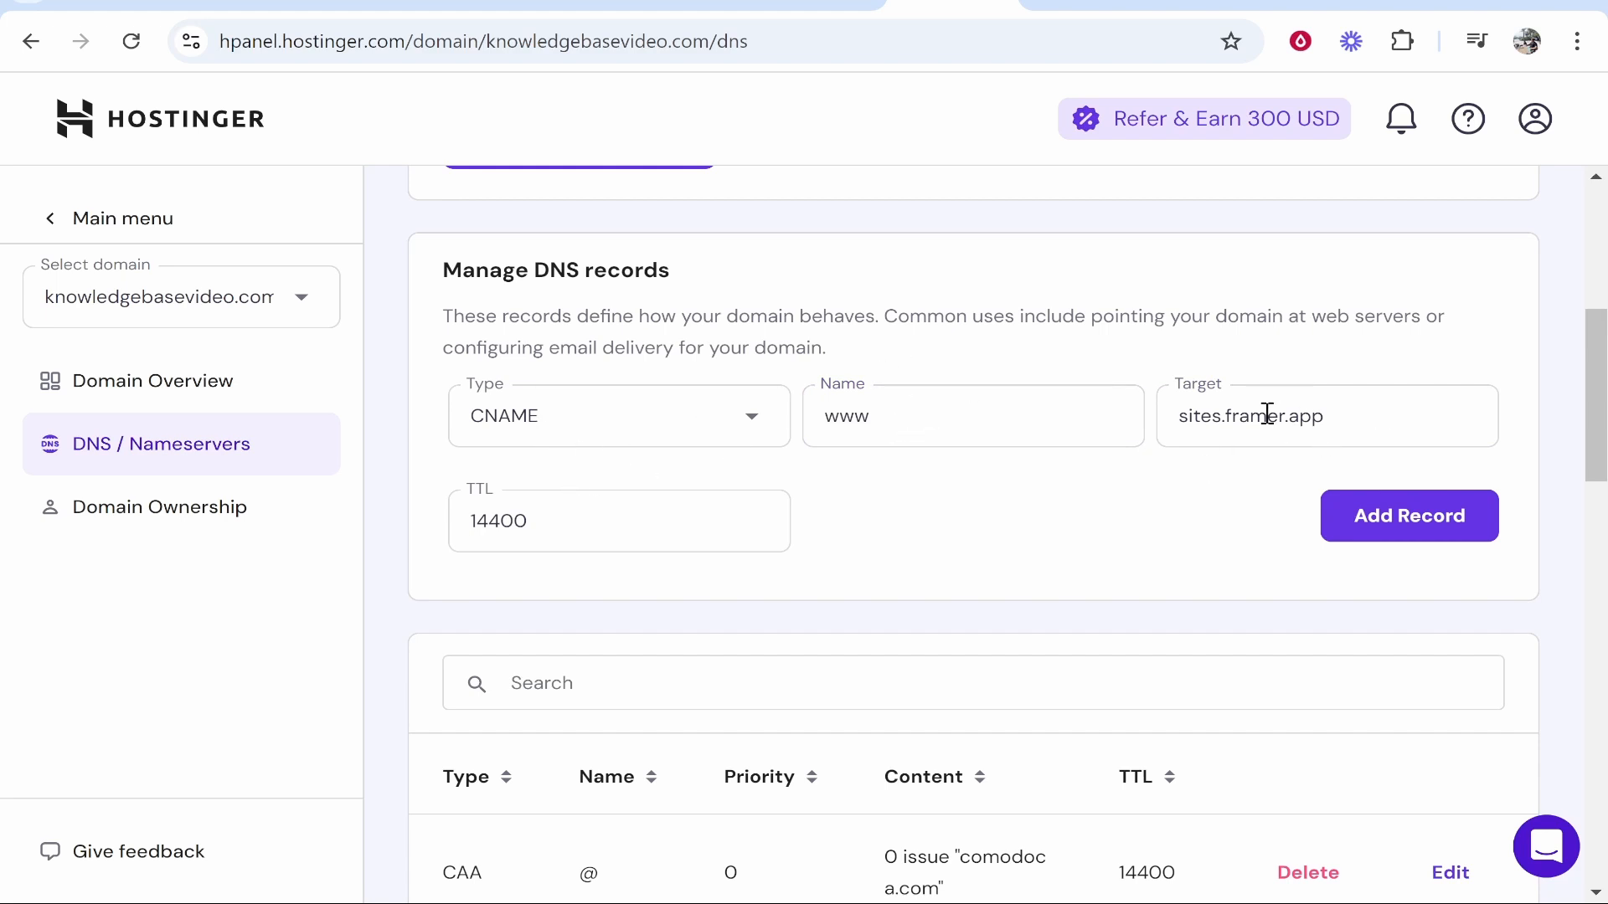
- Compare the new CNAME entry with the values required in Framer, and add the record in Hostinger
{"action": "left_click", "coordinate": [628, 4]}
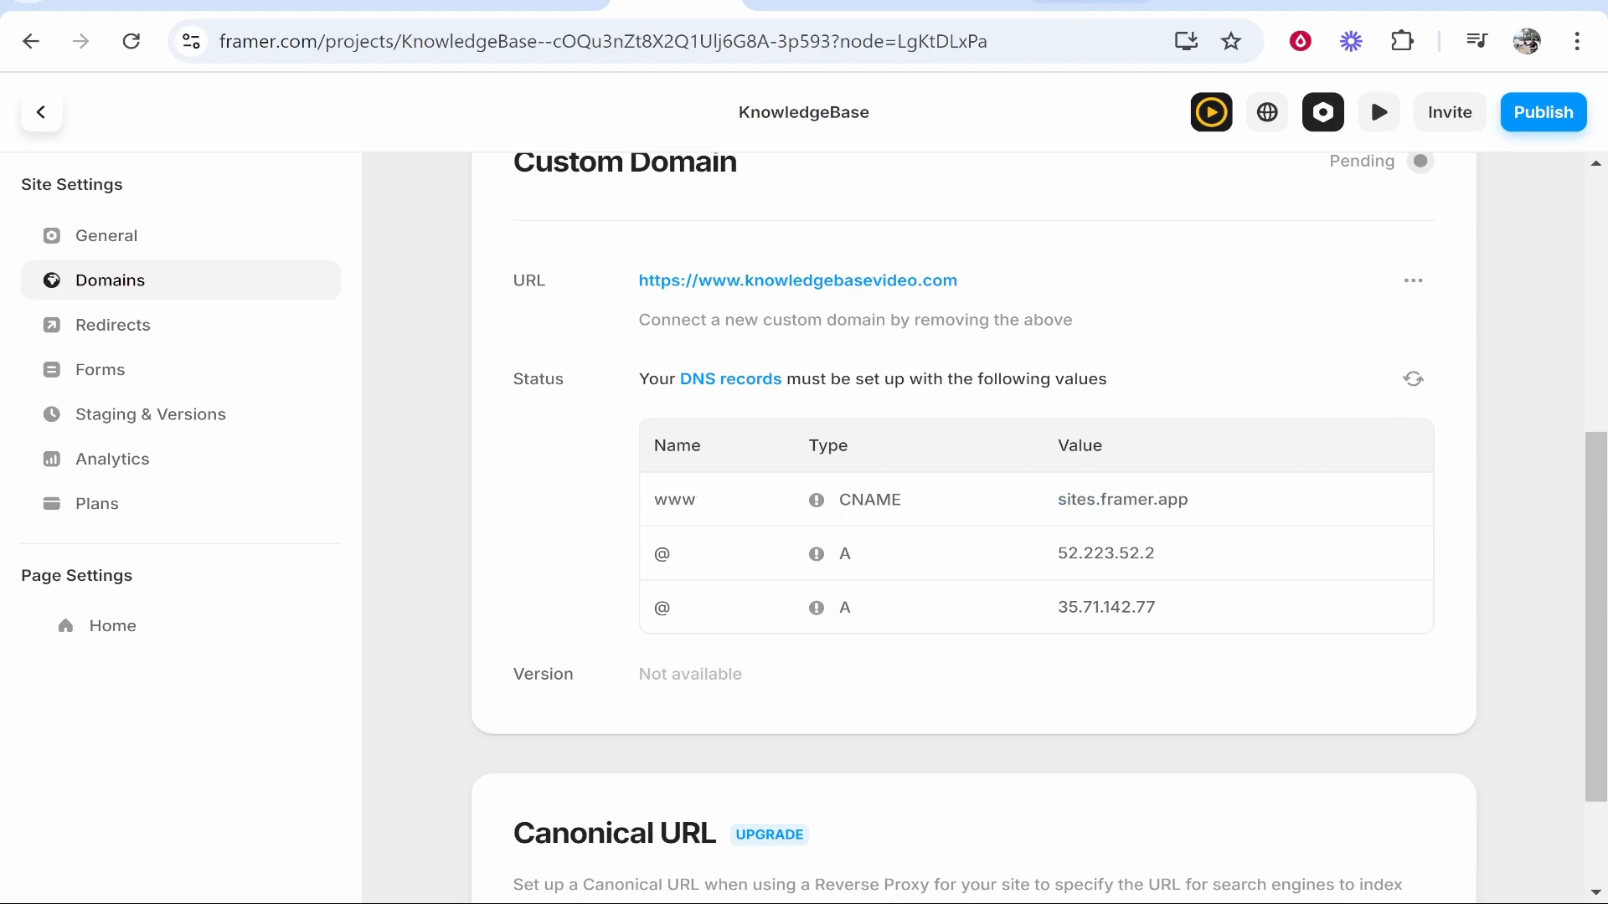
{"action": "left_click", "coordinate": [953, 4]}
{"action": "left_click", "coordinate": [1398, 526]}
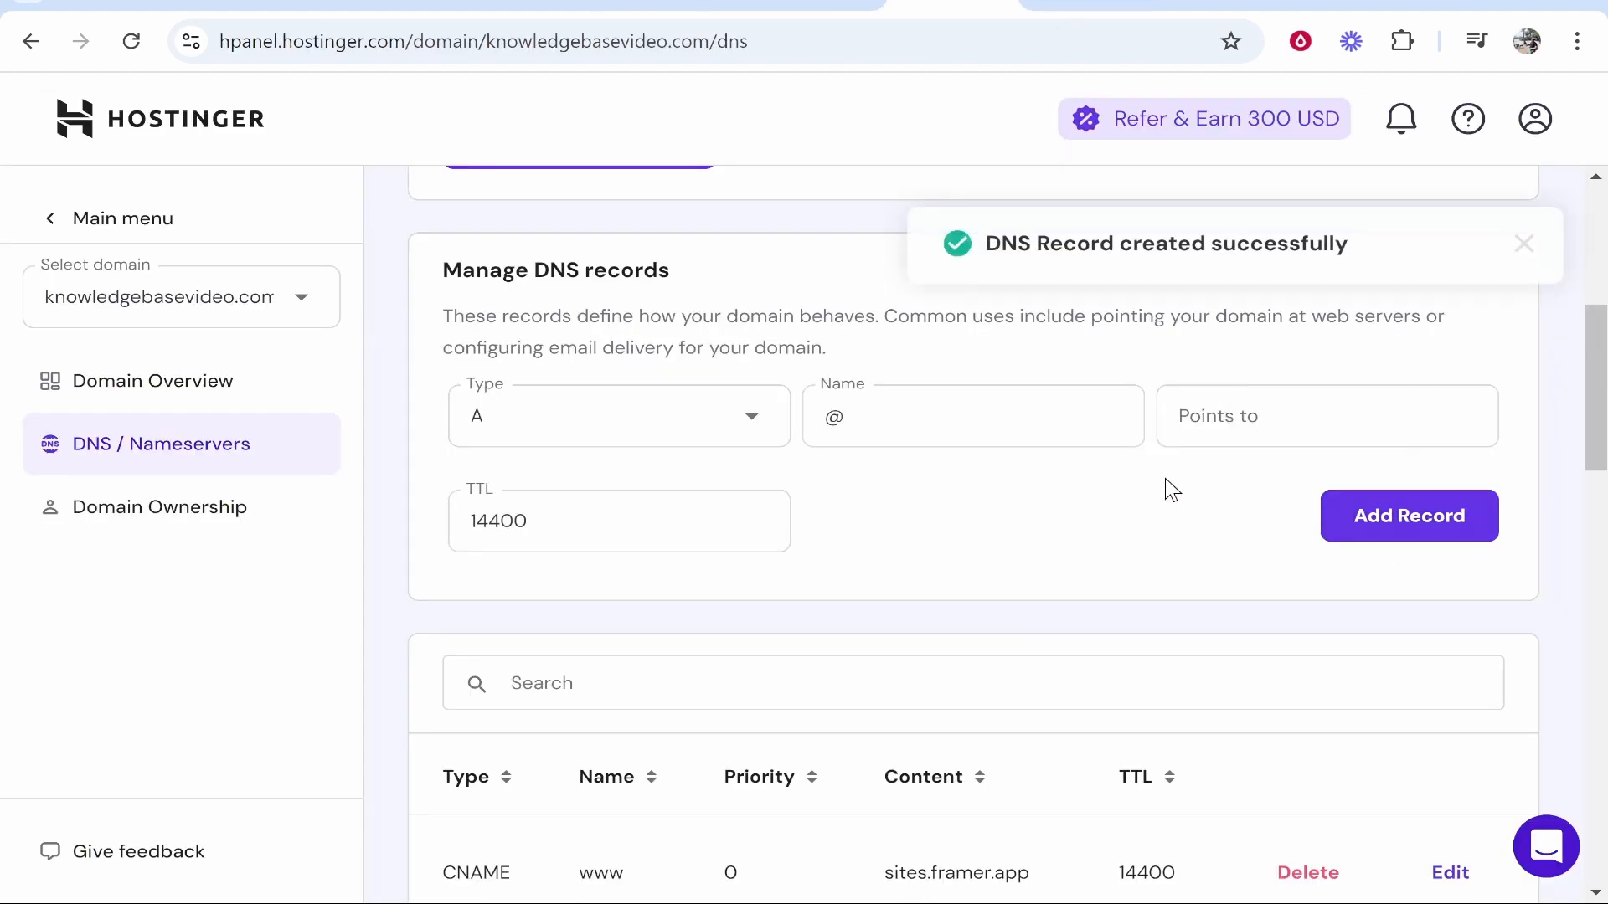
- Copy the first A record value from Framer and add an A record in Hostinger named @ pointing to 52.223.52.2
{"action": "left_click", "coordinate": [708, 4]}
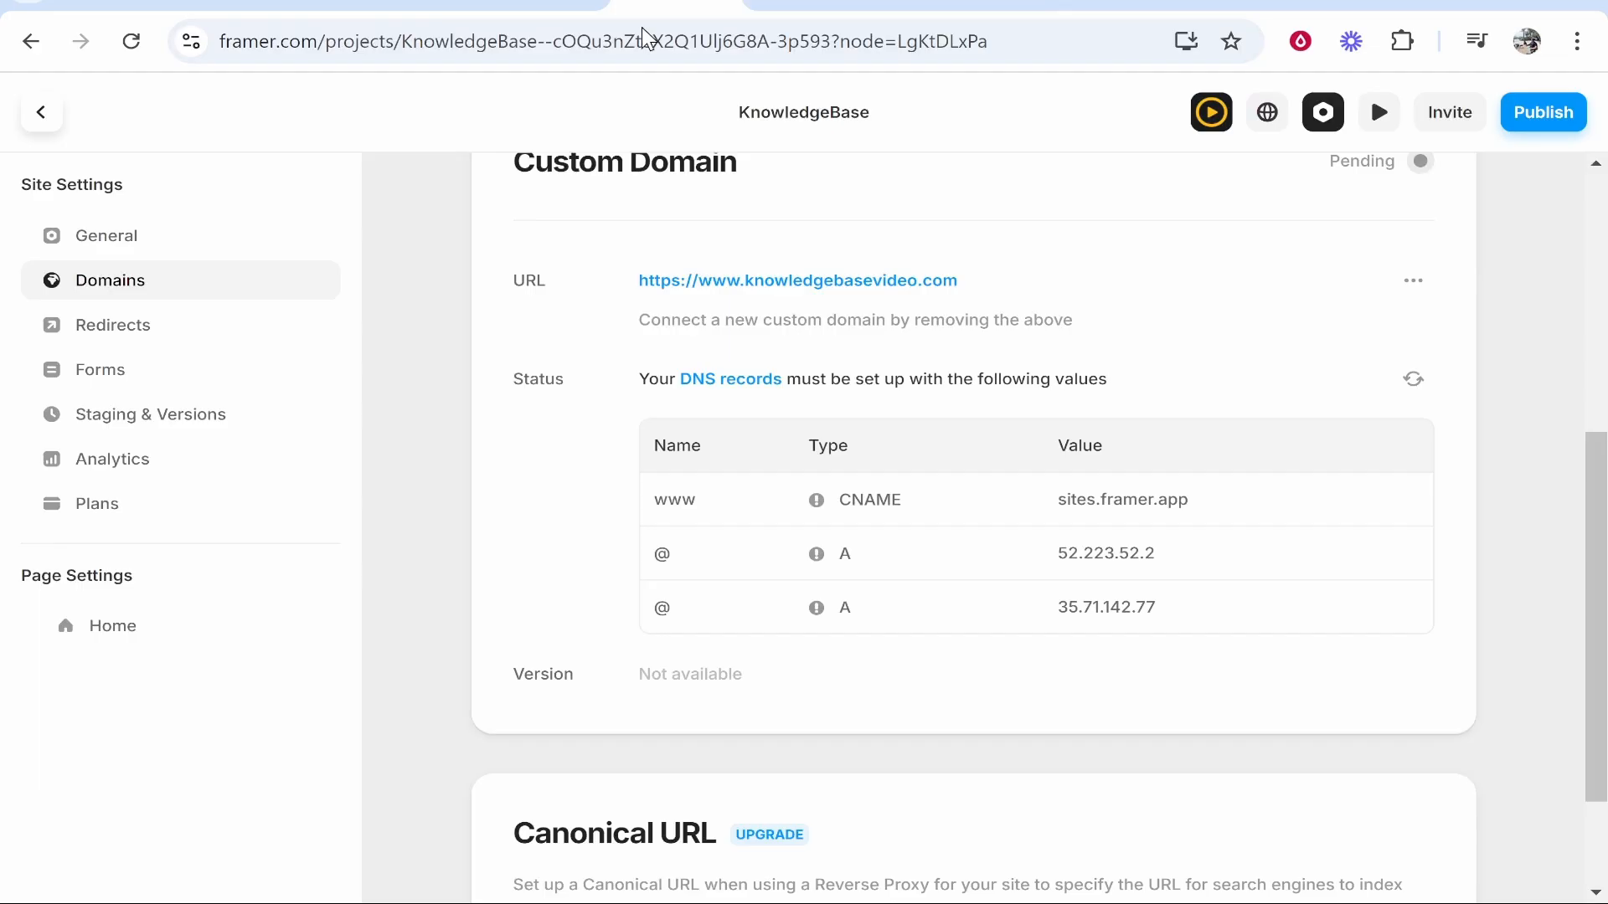
{"action": "left_click", "coordinate": [1072, 555]}
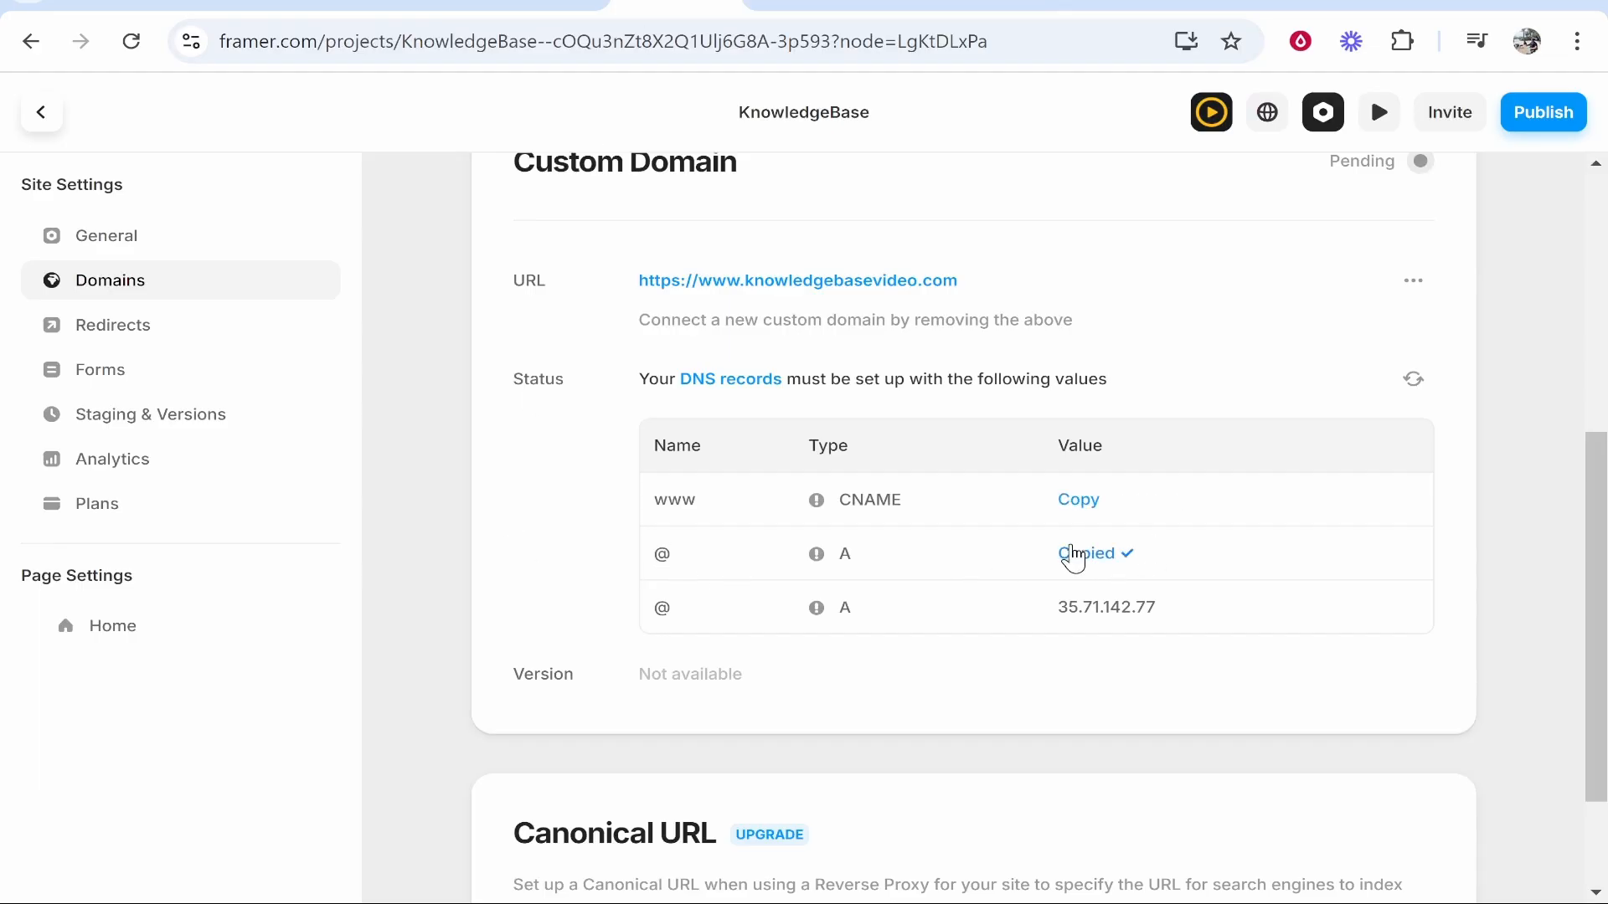
{"action": "left_click", "coordinate": [951, 5]}
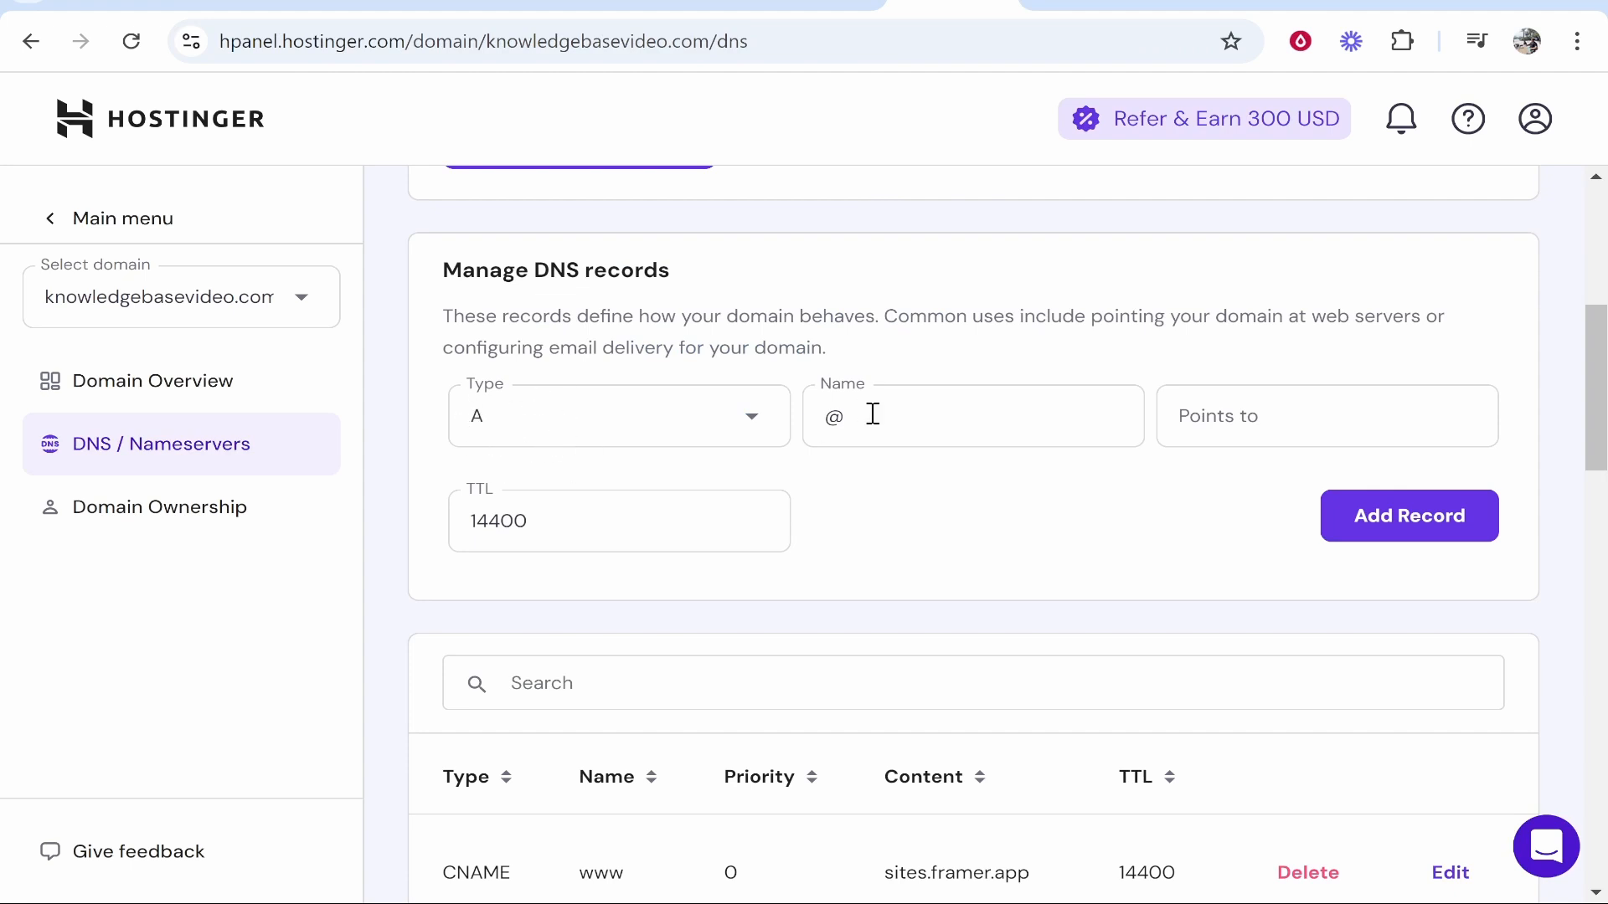
{"action": "left_click", "coordinate": [1323, 423]}
{"action": "type", "text": "52.223.52.2"}
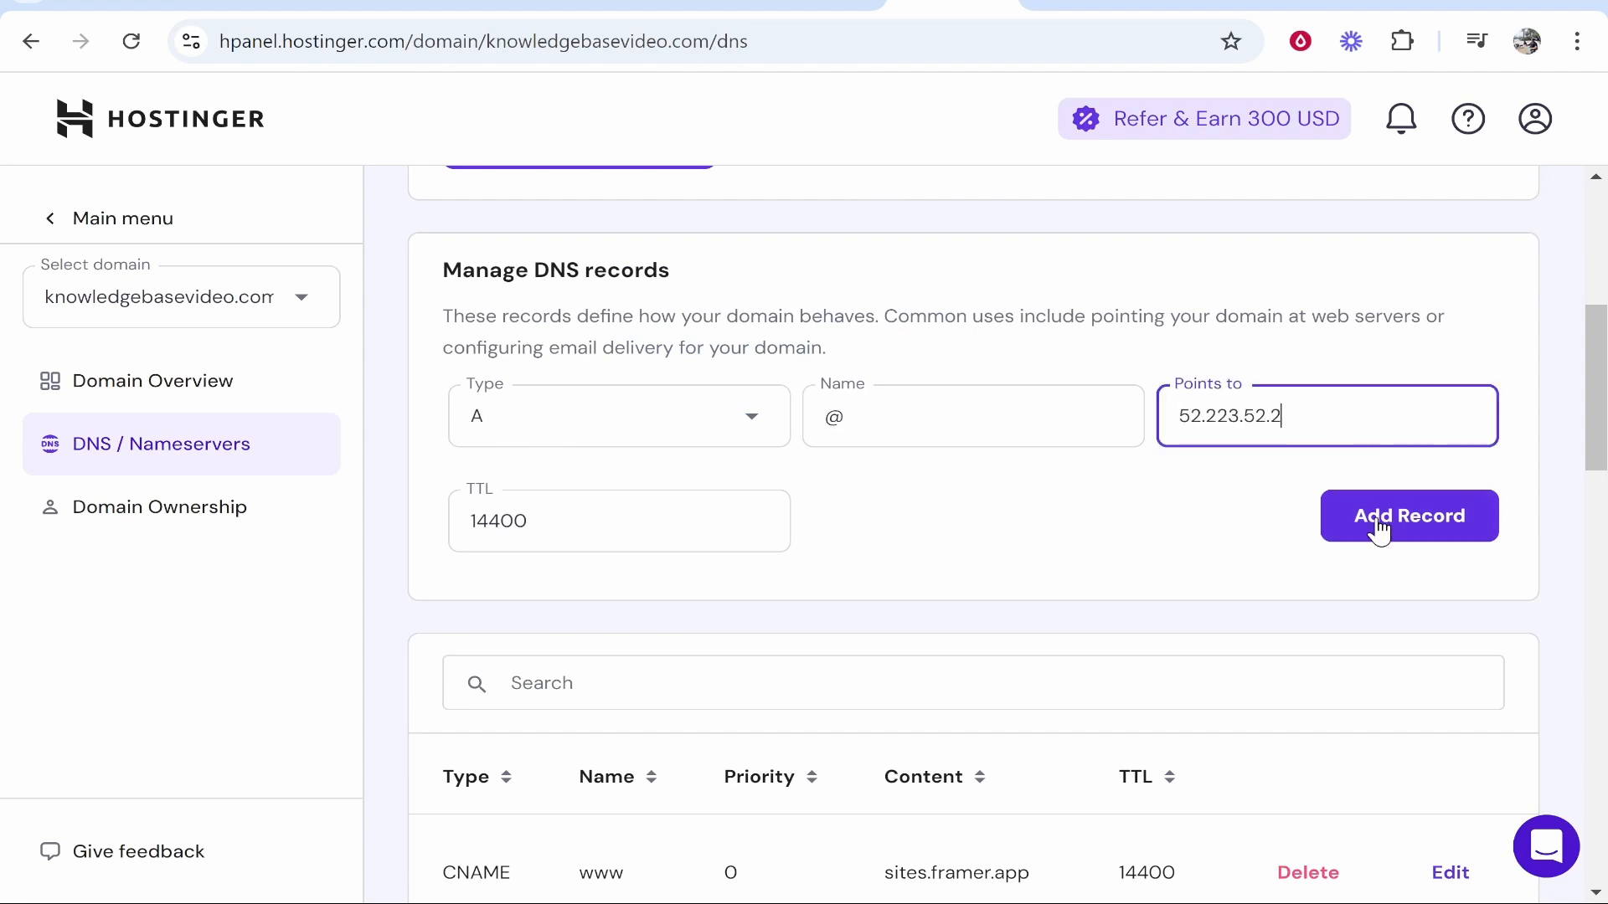
{"action": "left_click", "coordinate": [1378, 531]}
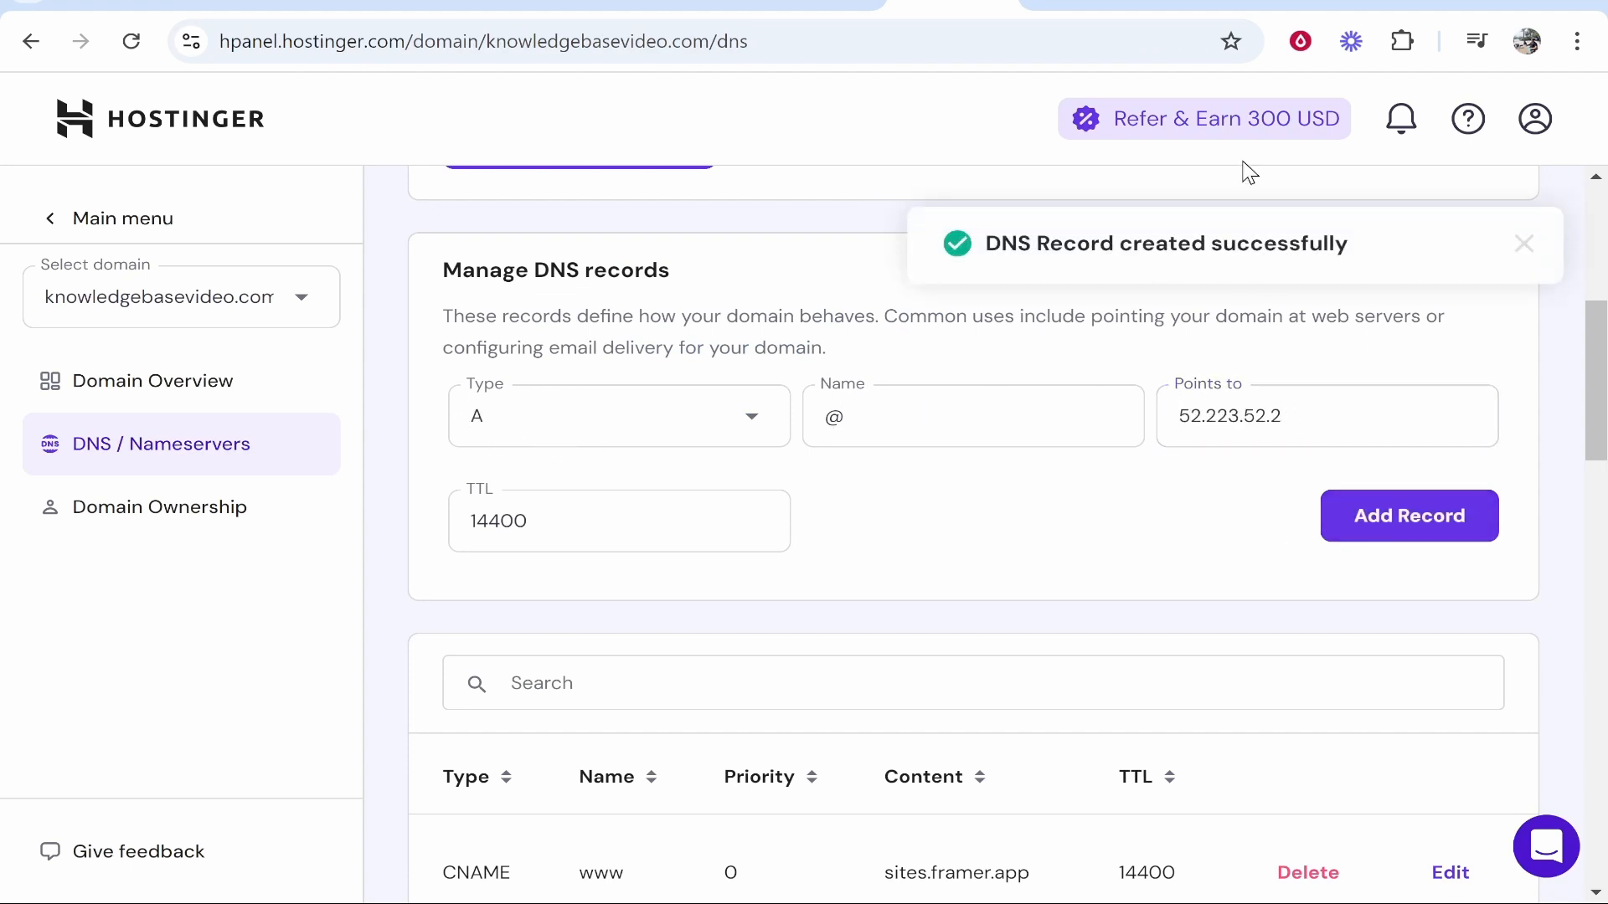
- Copy the second A record value from Framer and add an additional A record in Hostinger named @ pointing to 35.71.142.77
{"action": "left_click", "coordinate": [674, 4]}
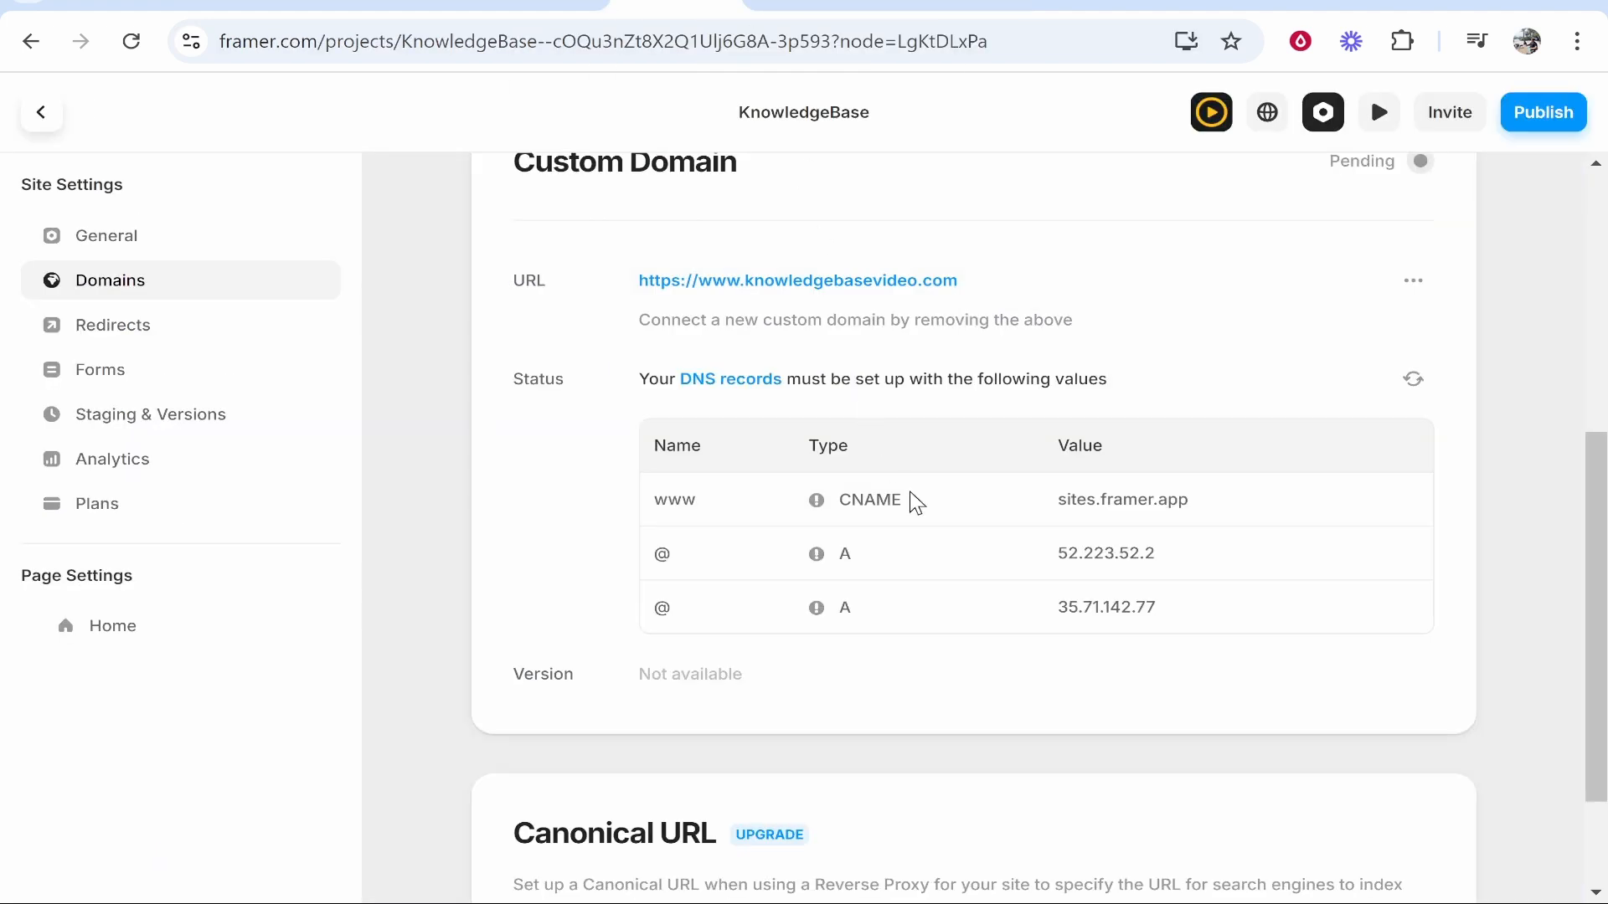
{"action": "left_click", "coordinate": [1141, 616]}
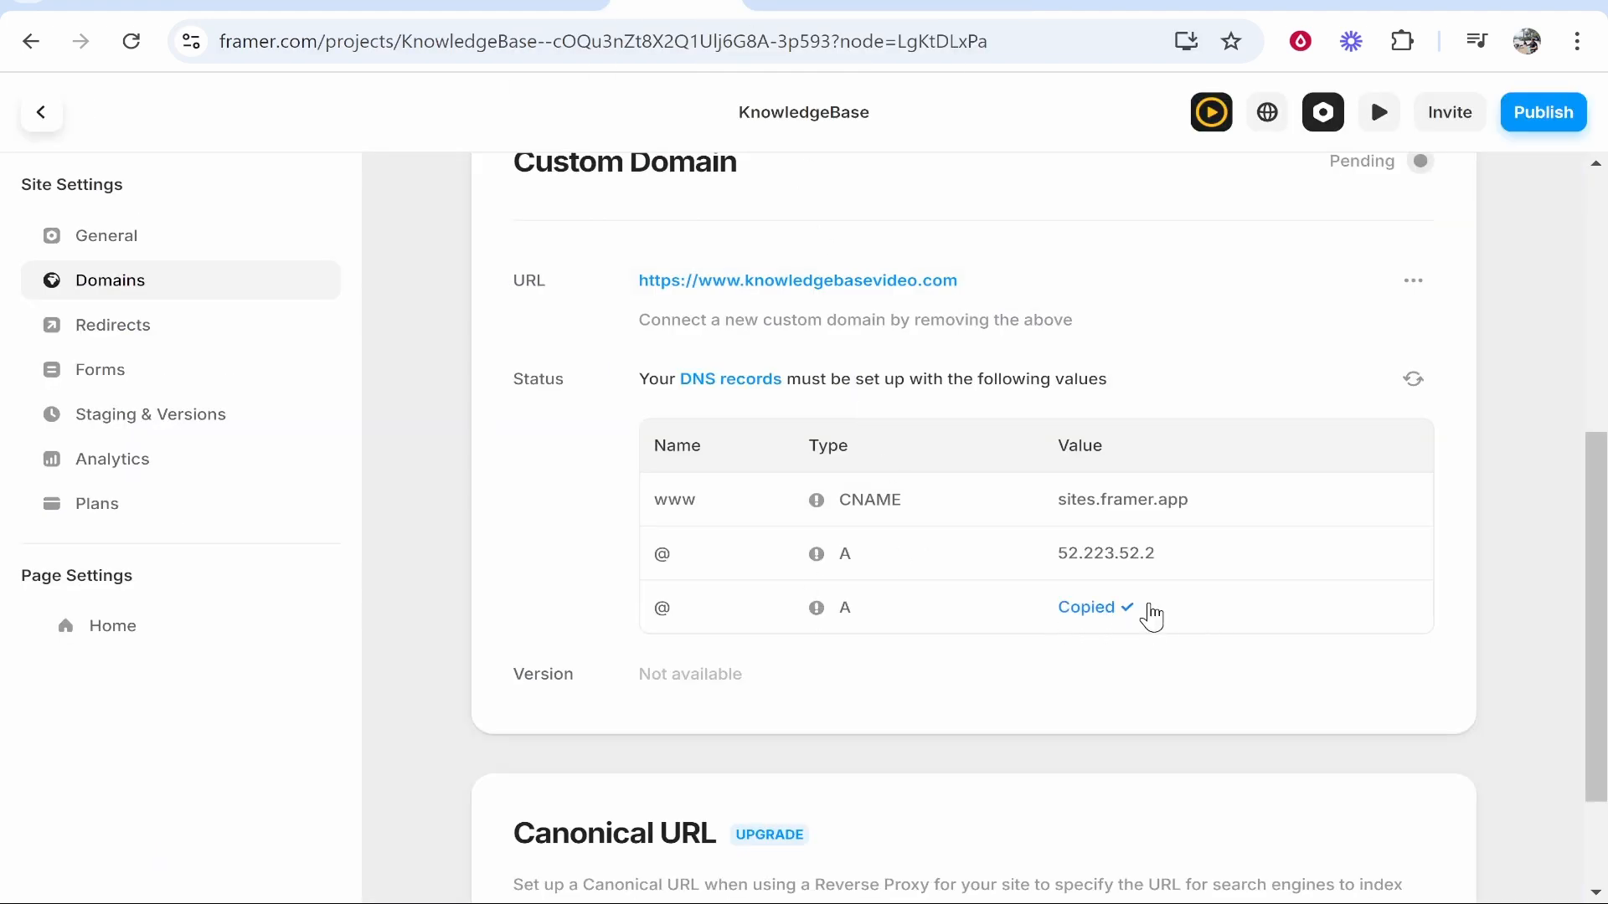
{"action": "left_click", "coordinate": [962, 6]}
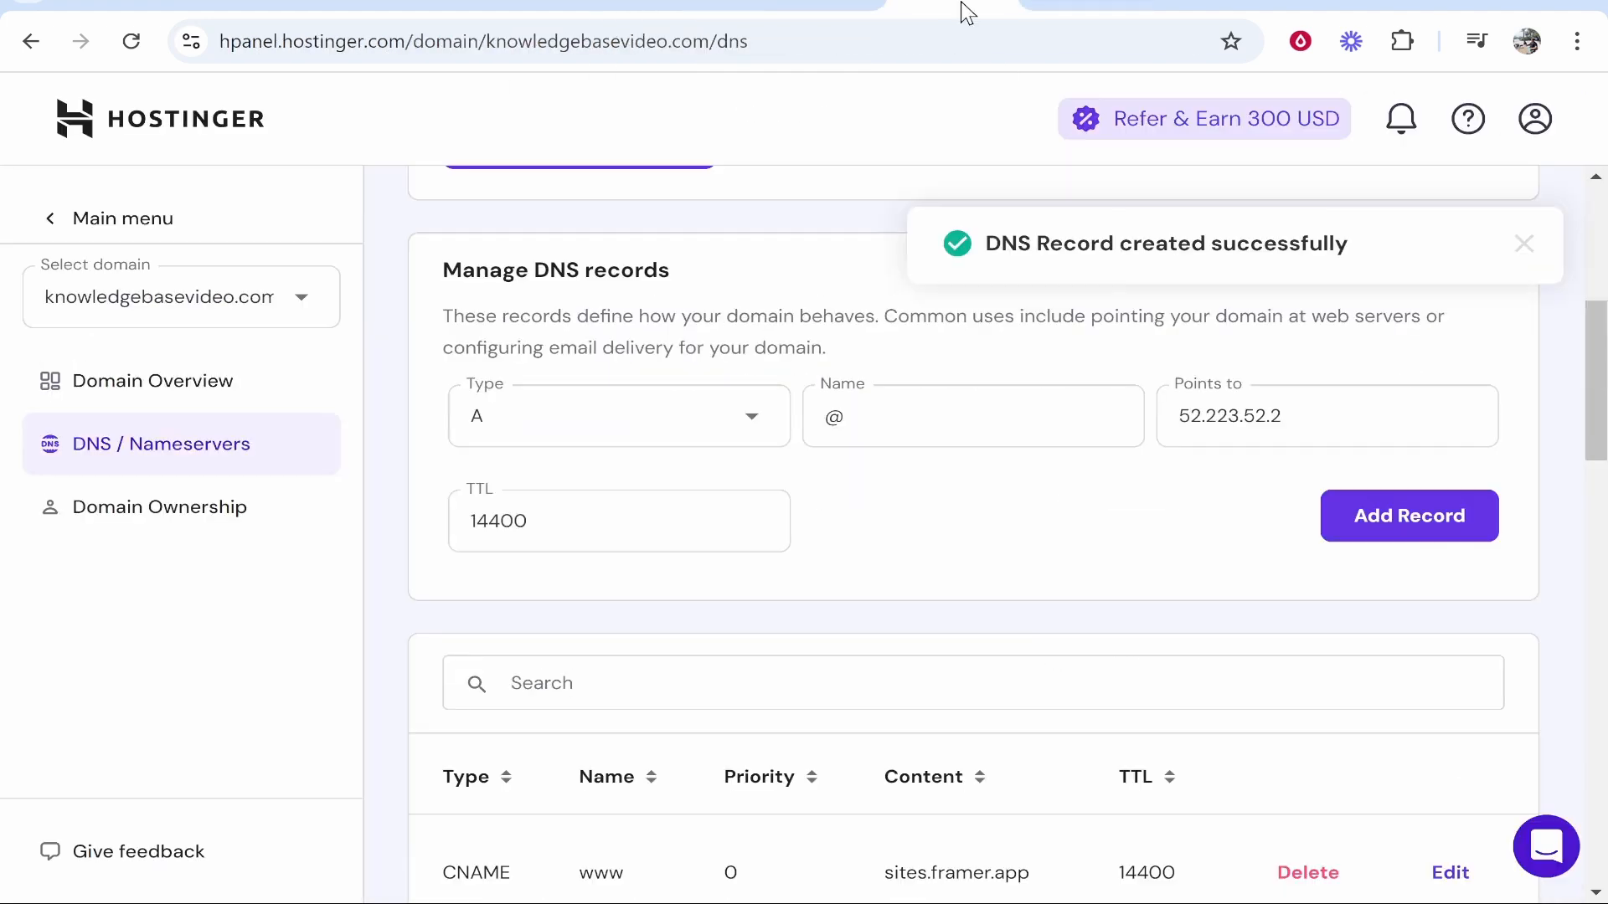
{"action": "triple_click", "coordinate": [1283, 408]}
{"action": "type", "text": "35.71.142.77"}
{"action": "left_click", "coordinate": [1446, 513]}
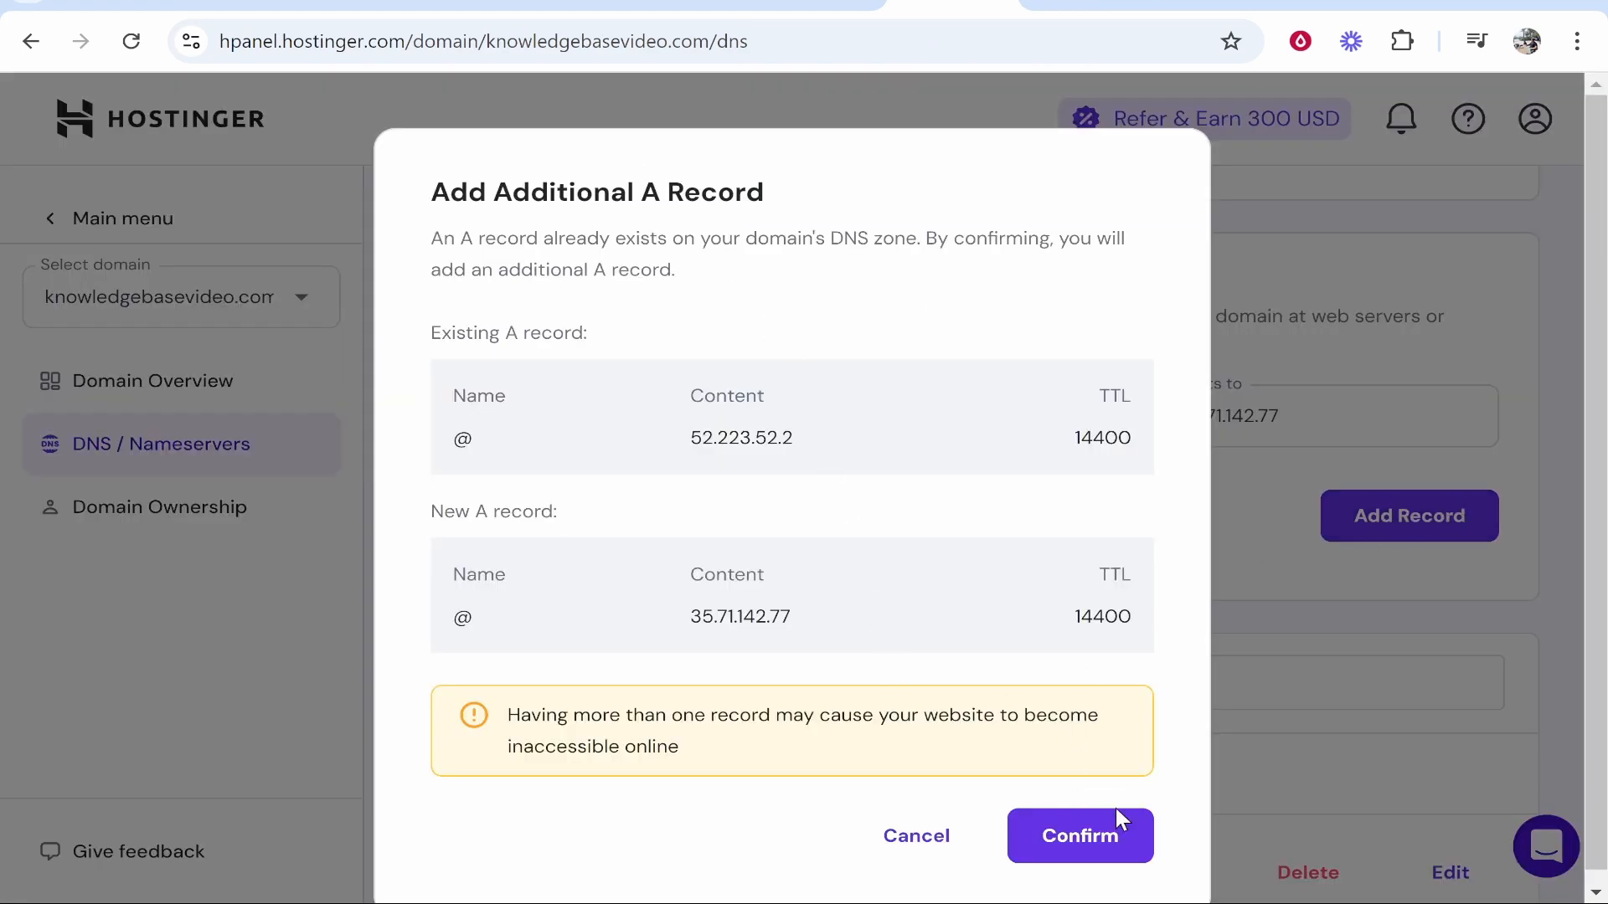
{"action": "left_click", "coordinate": [1076, 838]}
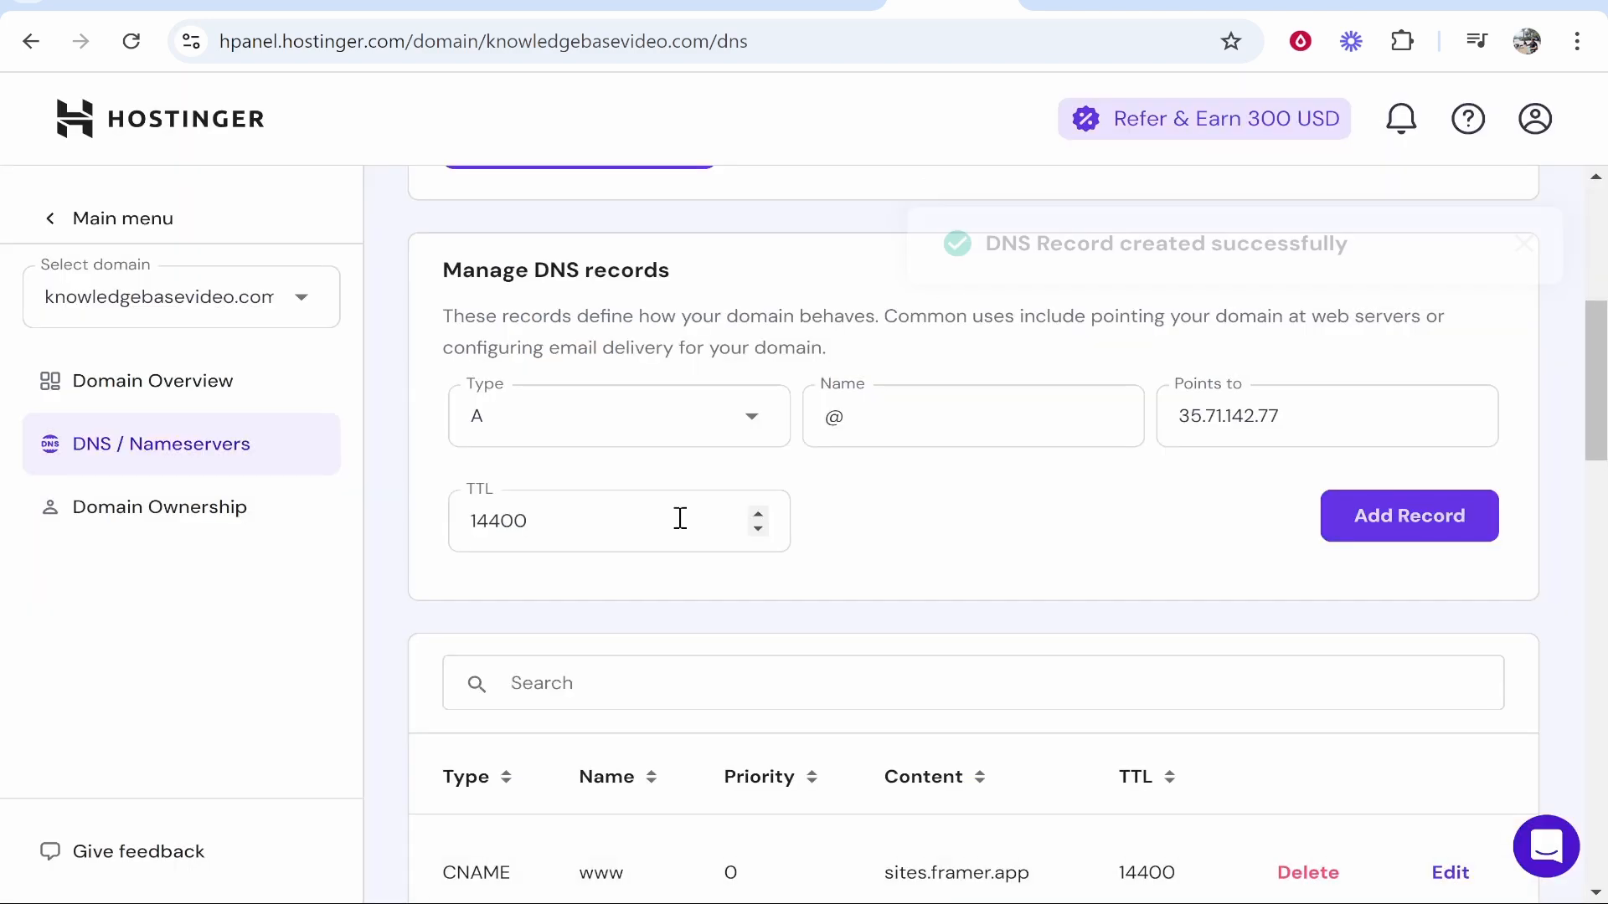
- Review the type, name and content of the added CNAME and A records in the domain's DNS record list
{"action": "scroll", "coordinate": [686, 526], "scroll_direction": "down", "scroll_amount": 1}
{"action": "scroll", "coordinate": [686, 526], "scroll_direction": "down", "scroll_amount": 2}
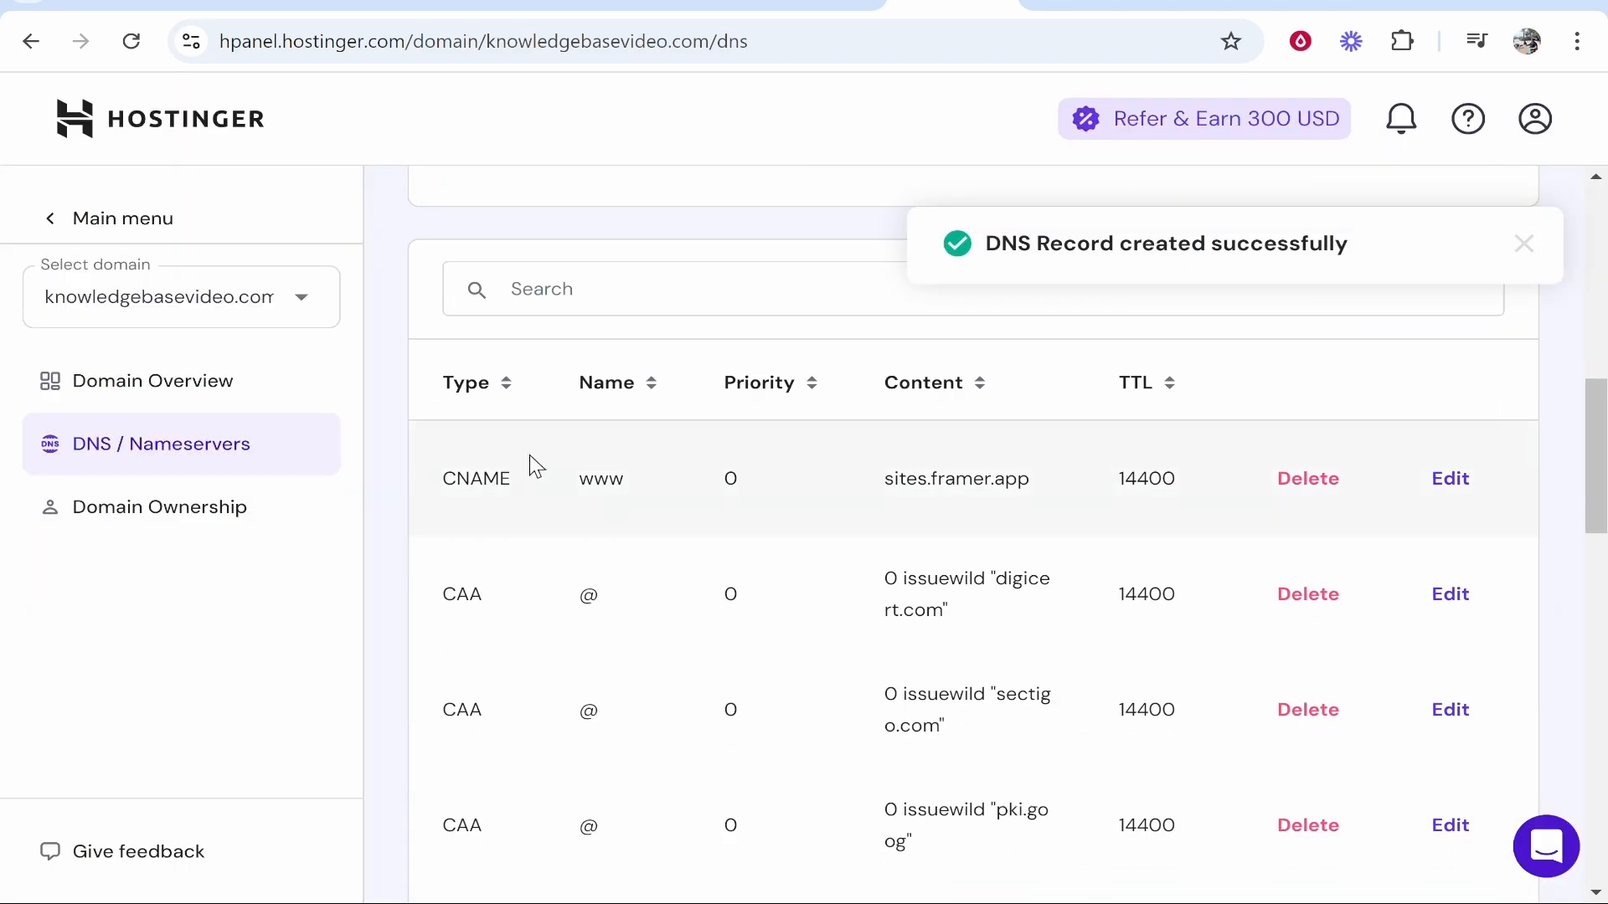
{"action": "double_click", "coordinate": [494, 479]}
{"action": "left_click", "coordinate": [581, 469]}
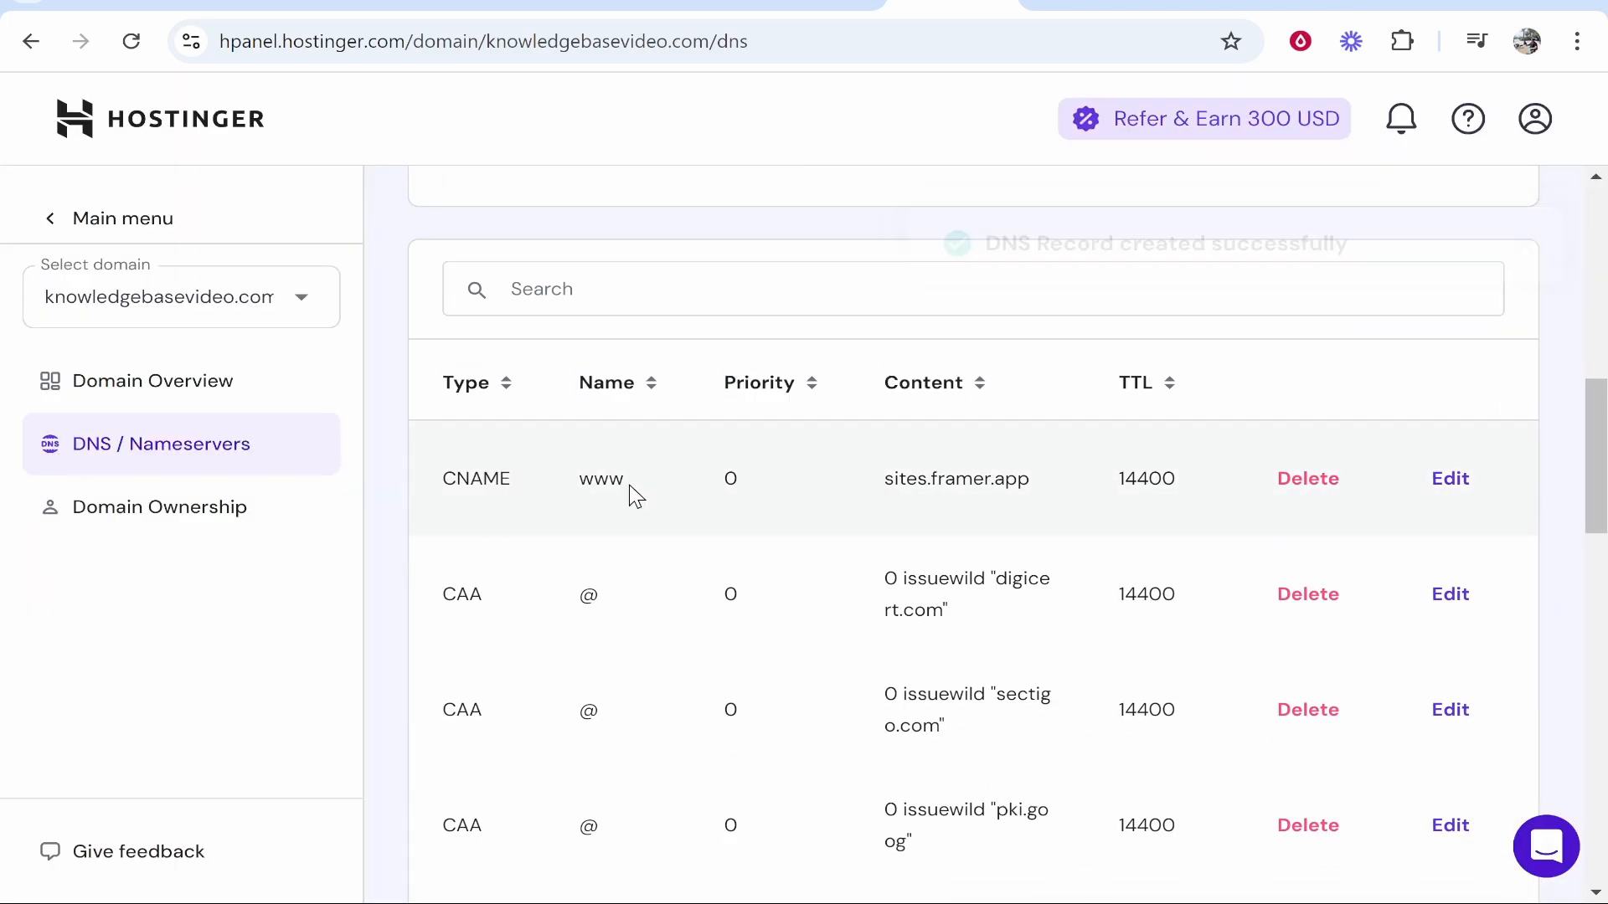
{"action": "left_click_drag", "start_coordinate": [891, 493], "coordinate": [1023, 494]}
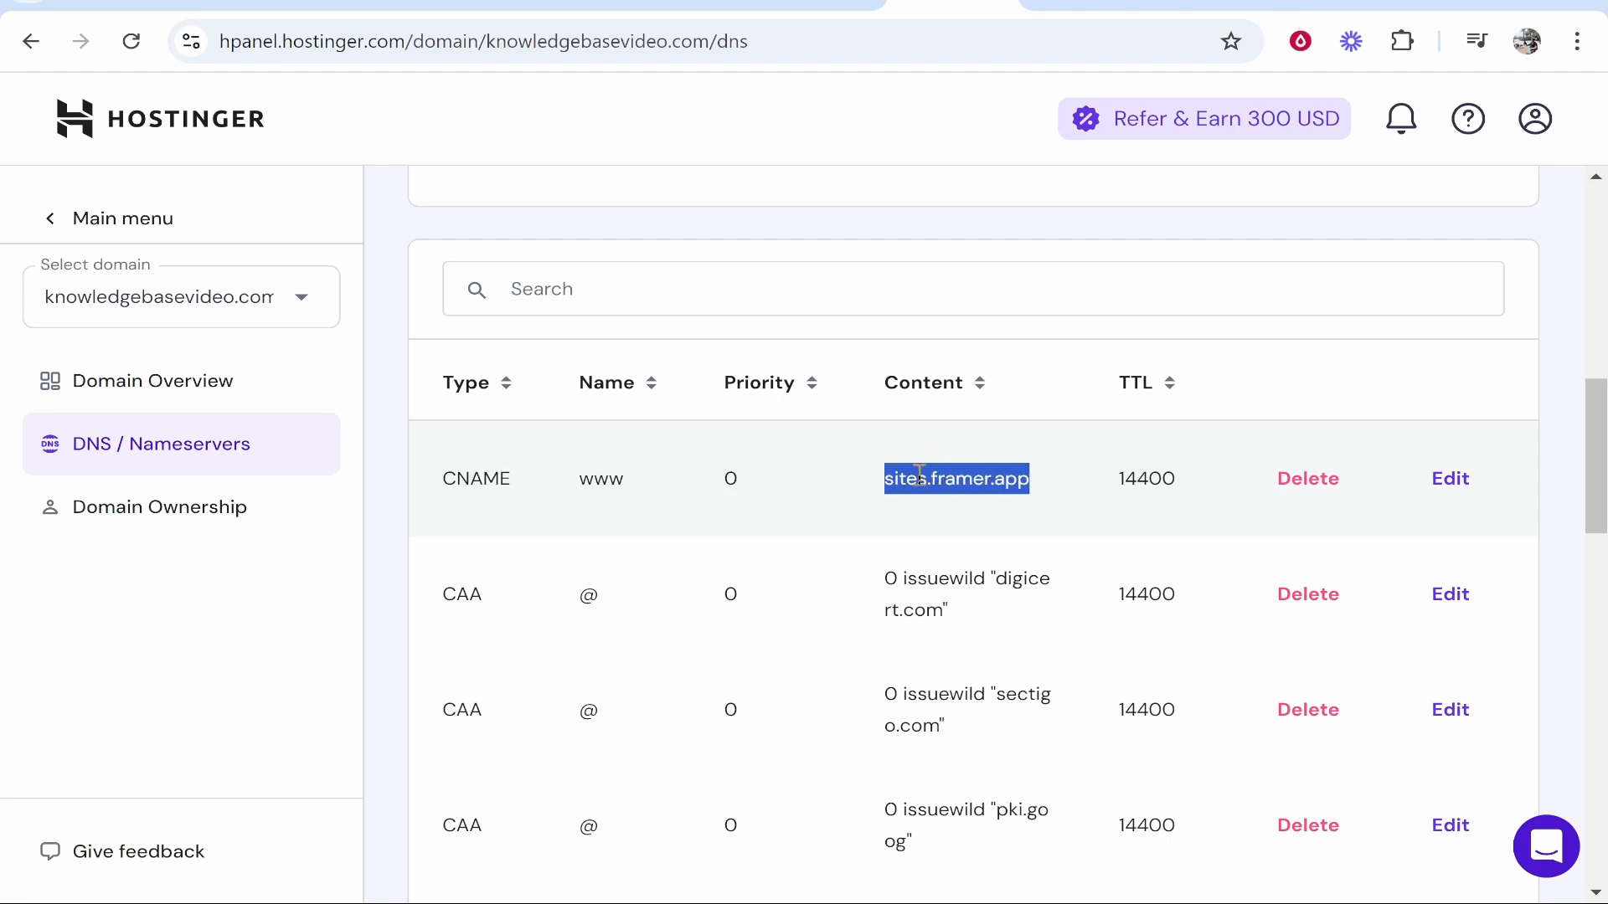
{"action": "scroll", "coordinate": [916, 474], "scroll_direction": "down", "scroll_amount": 8}
{"action": "scroll", "coordinate": [920, 486], "scroll_direction": "down", "scroll_amount": 4}
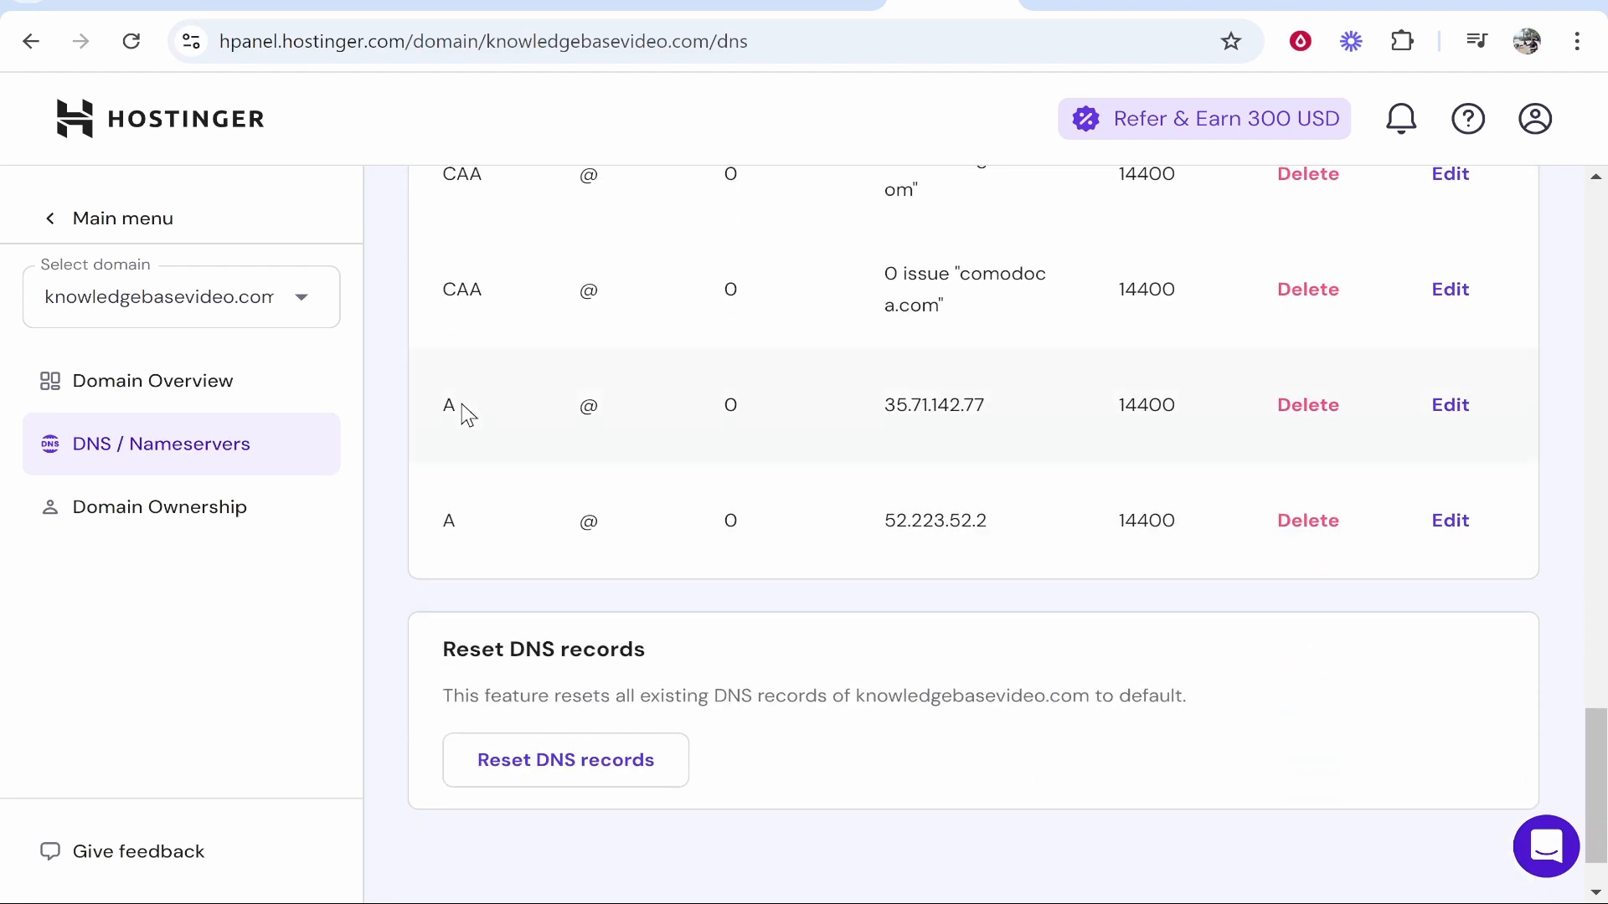
{"action": "left_click", "coordinate": [469, 510]}
{"action": "left_click_drag", "start_coordinate": [966, 405], "coordinate": [895, 405]}
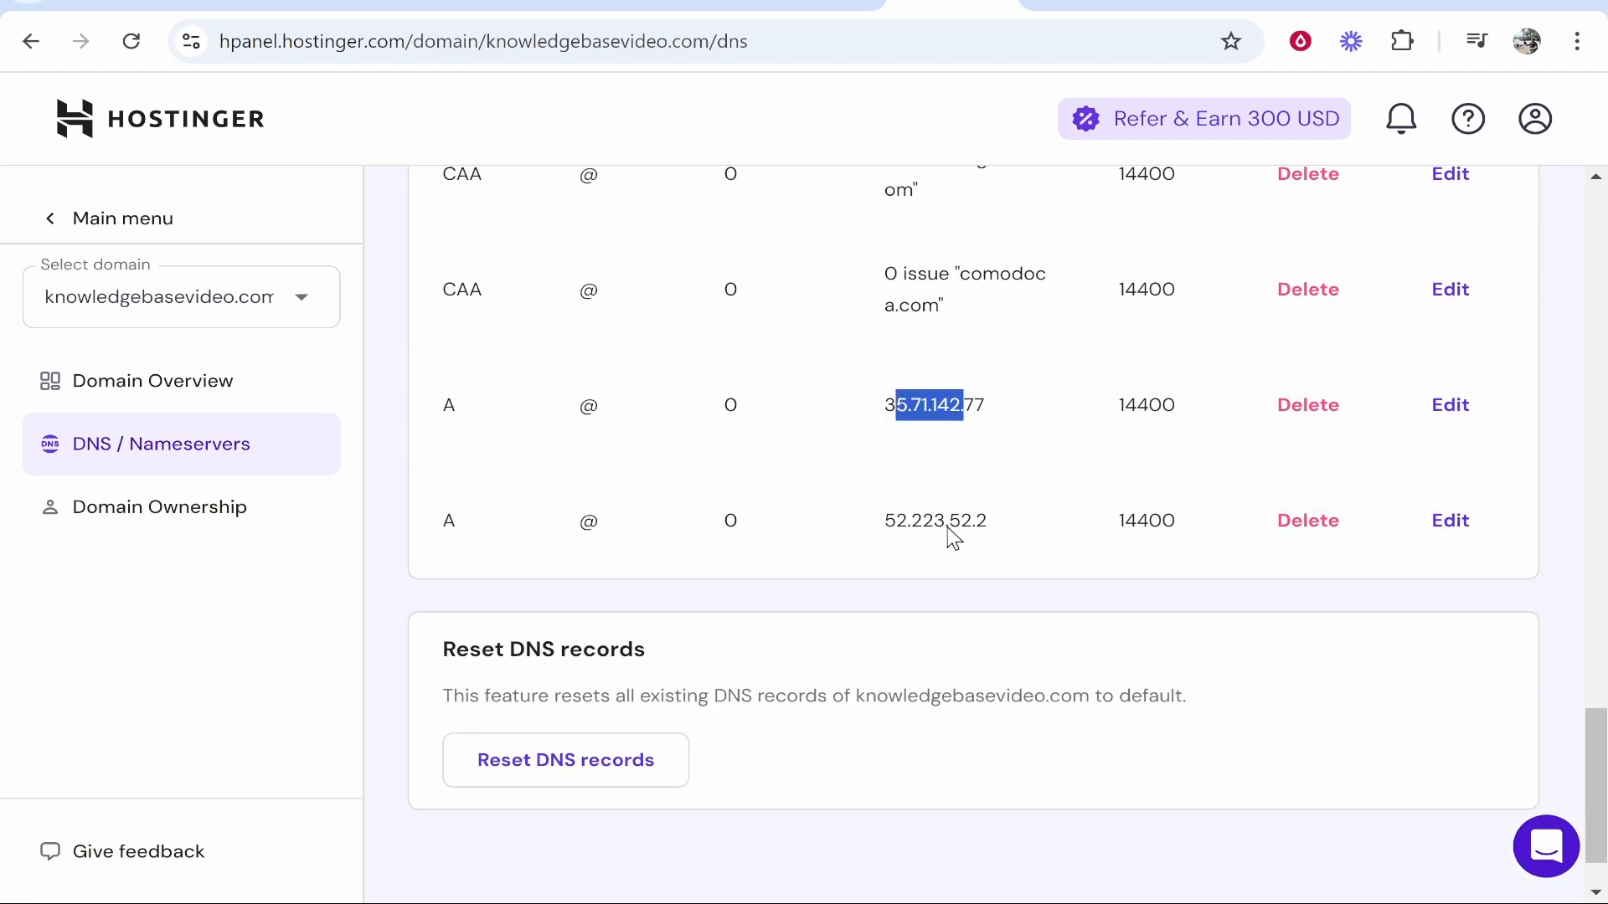
{"action": "left_click", "coordinate": [946, 525]}
- Reload the KnowledgeBase project in Framer, check the custom domain's status, and open the site from its custom domain URL
{"action": "left_click", "coordinate": [539, 2]}
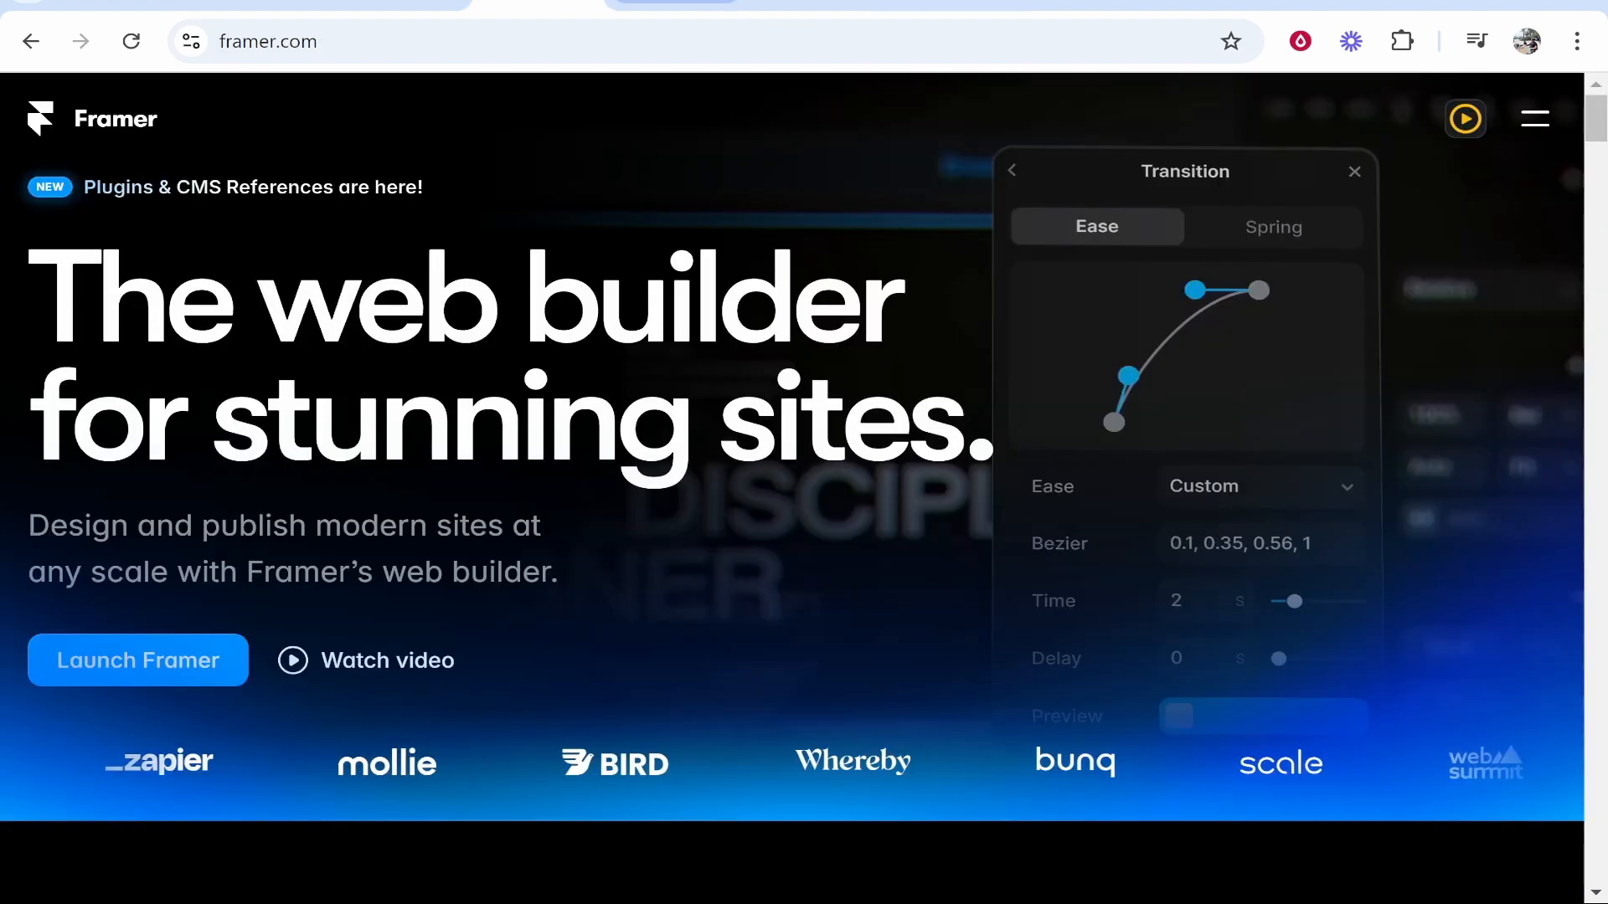
{"action": "left_click", "coordinate": [675, 2]}
{"action": "scroll", "coordinate": [1064, 421], "scroll_direction": "up", "scroll_amount": 1}
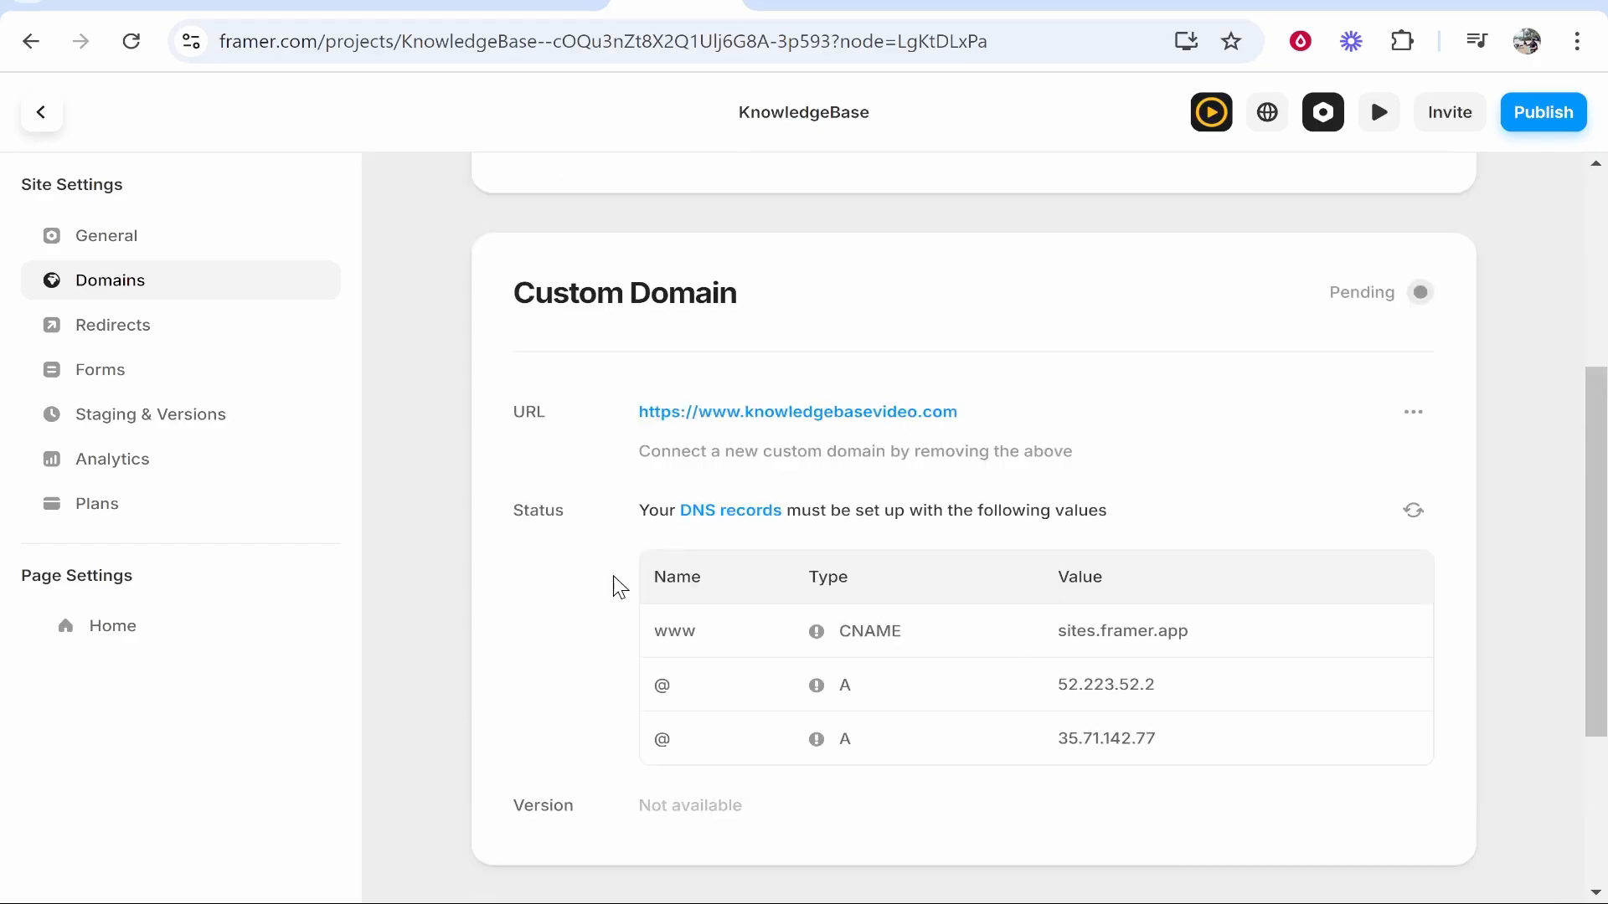
{"action": "left_click", "coordinate": [129, 46]}
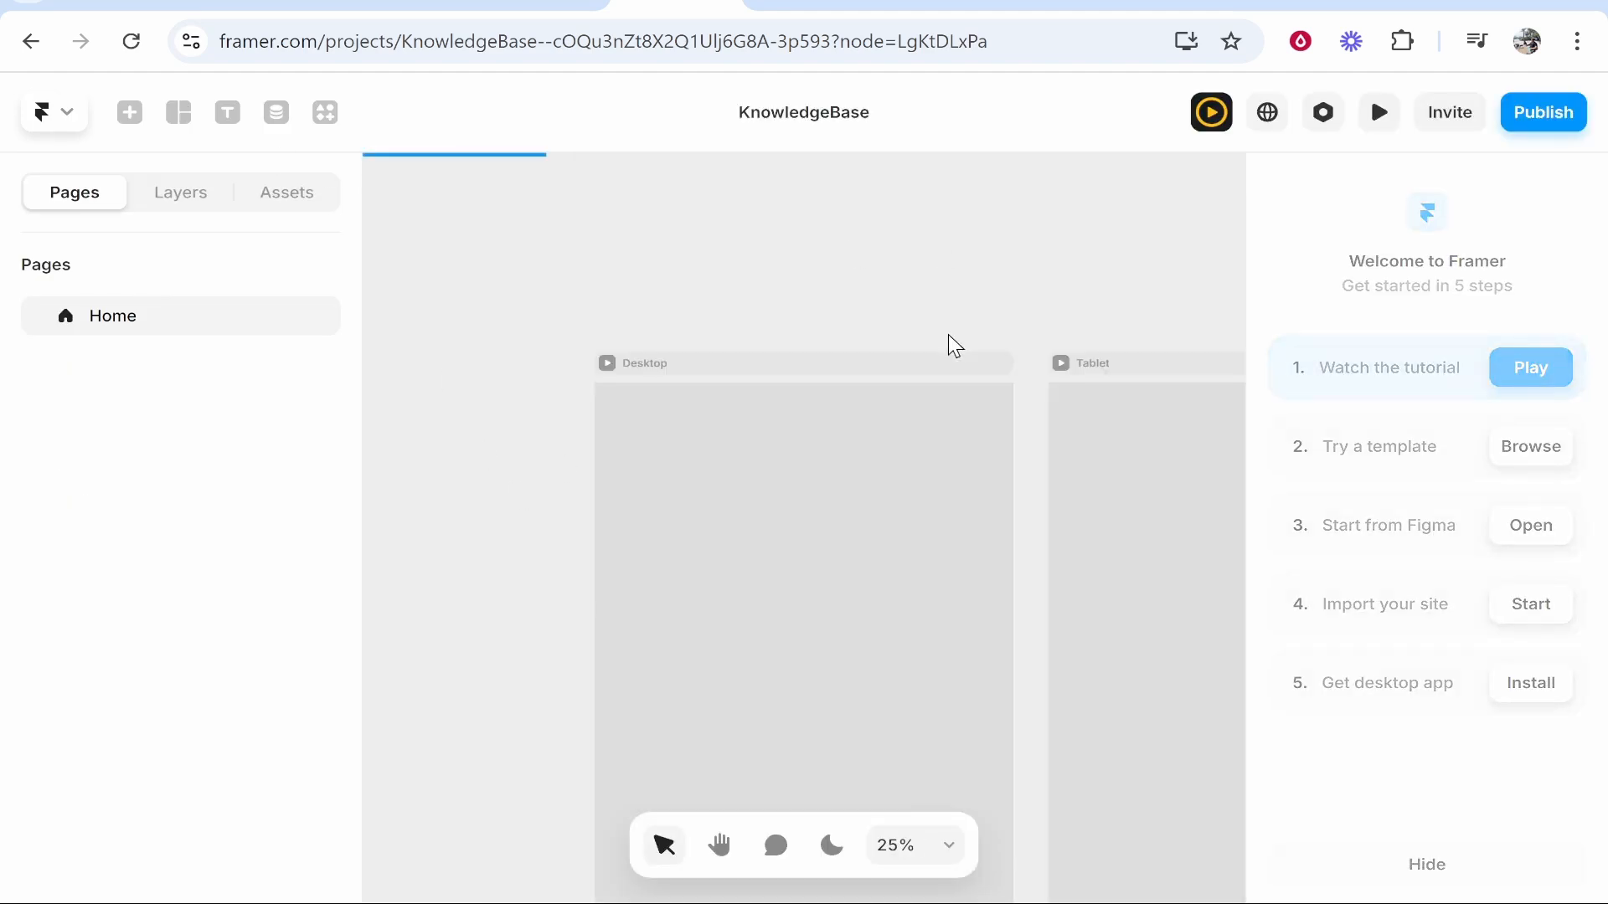
{"action": "scroll", "coordinate": [1343, 458], "scroll_direction": "down", "scroll_amount": 3}
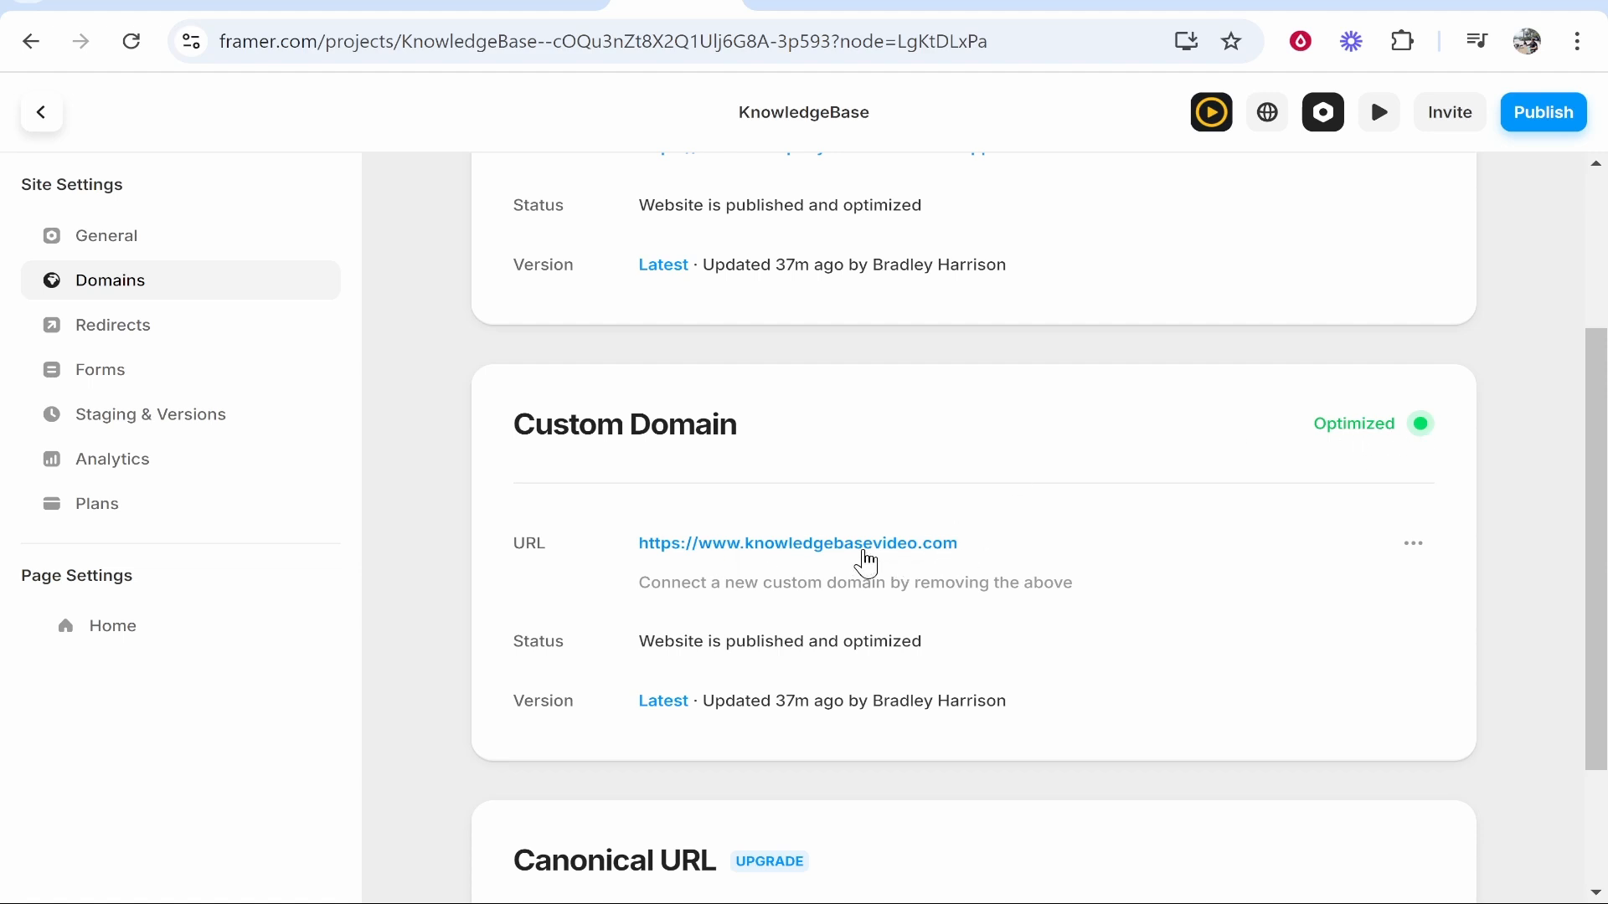
{"action": "left_click", "coordinate": [863, 550]}
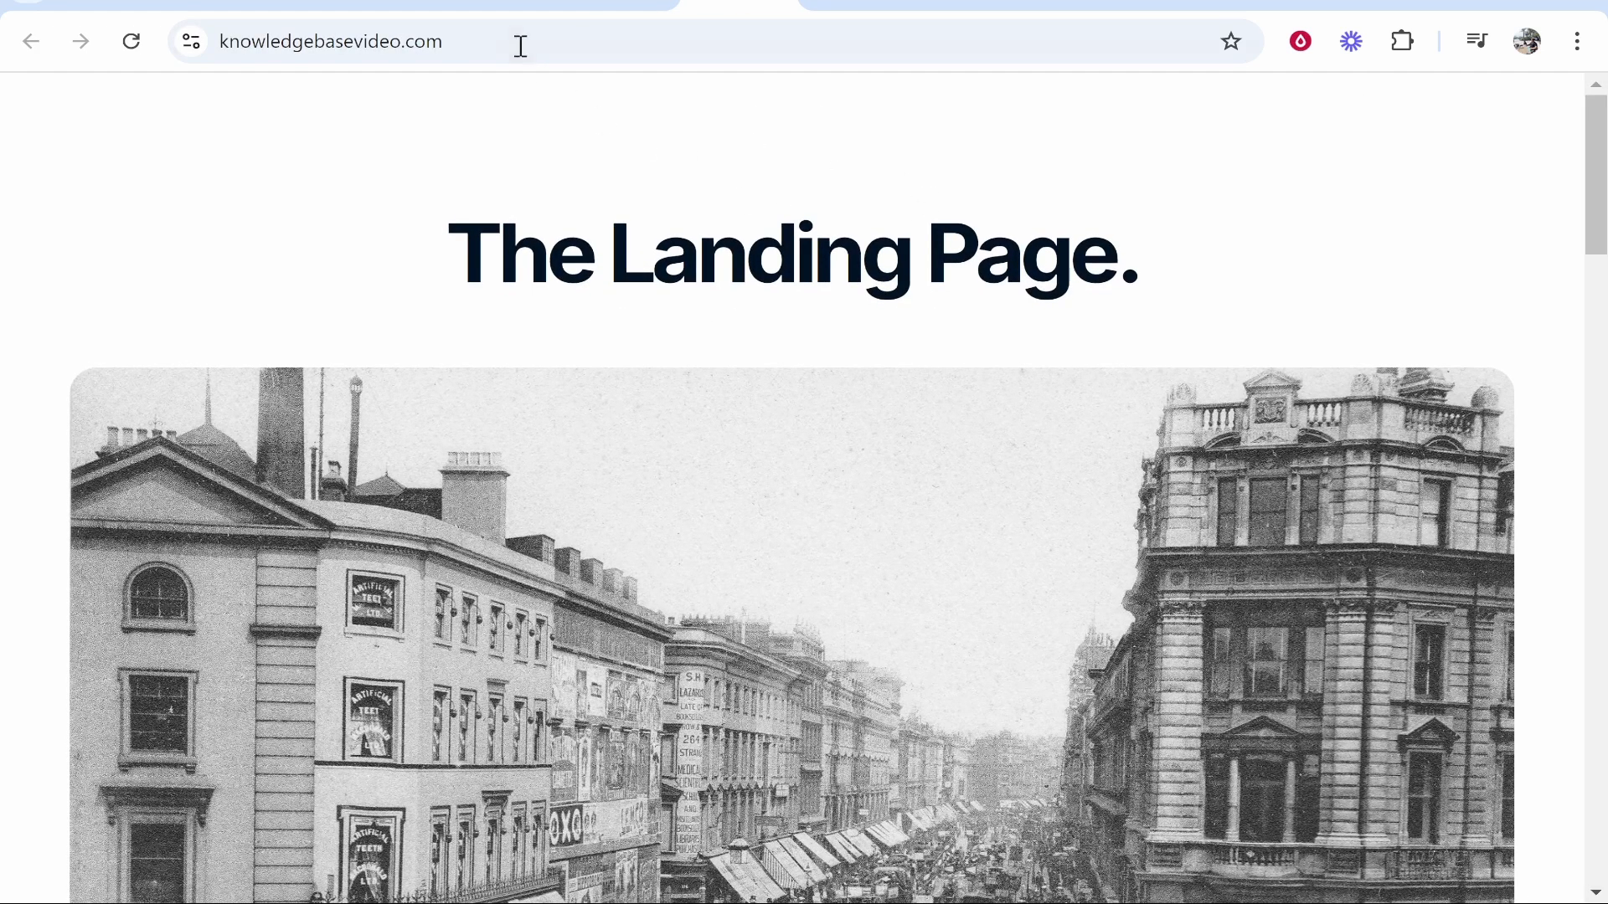
- Copy the live site's address, check the global propagation of its A records on DNSChecker, and return to Framer
{"action": "left_click", "coordinate": [521, 45]}
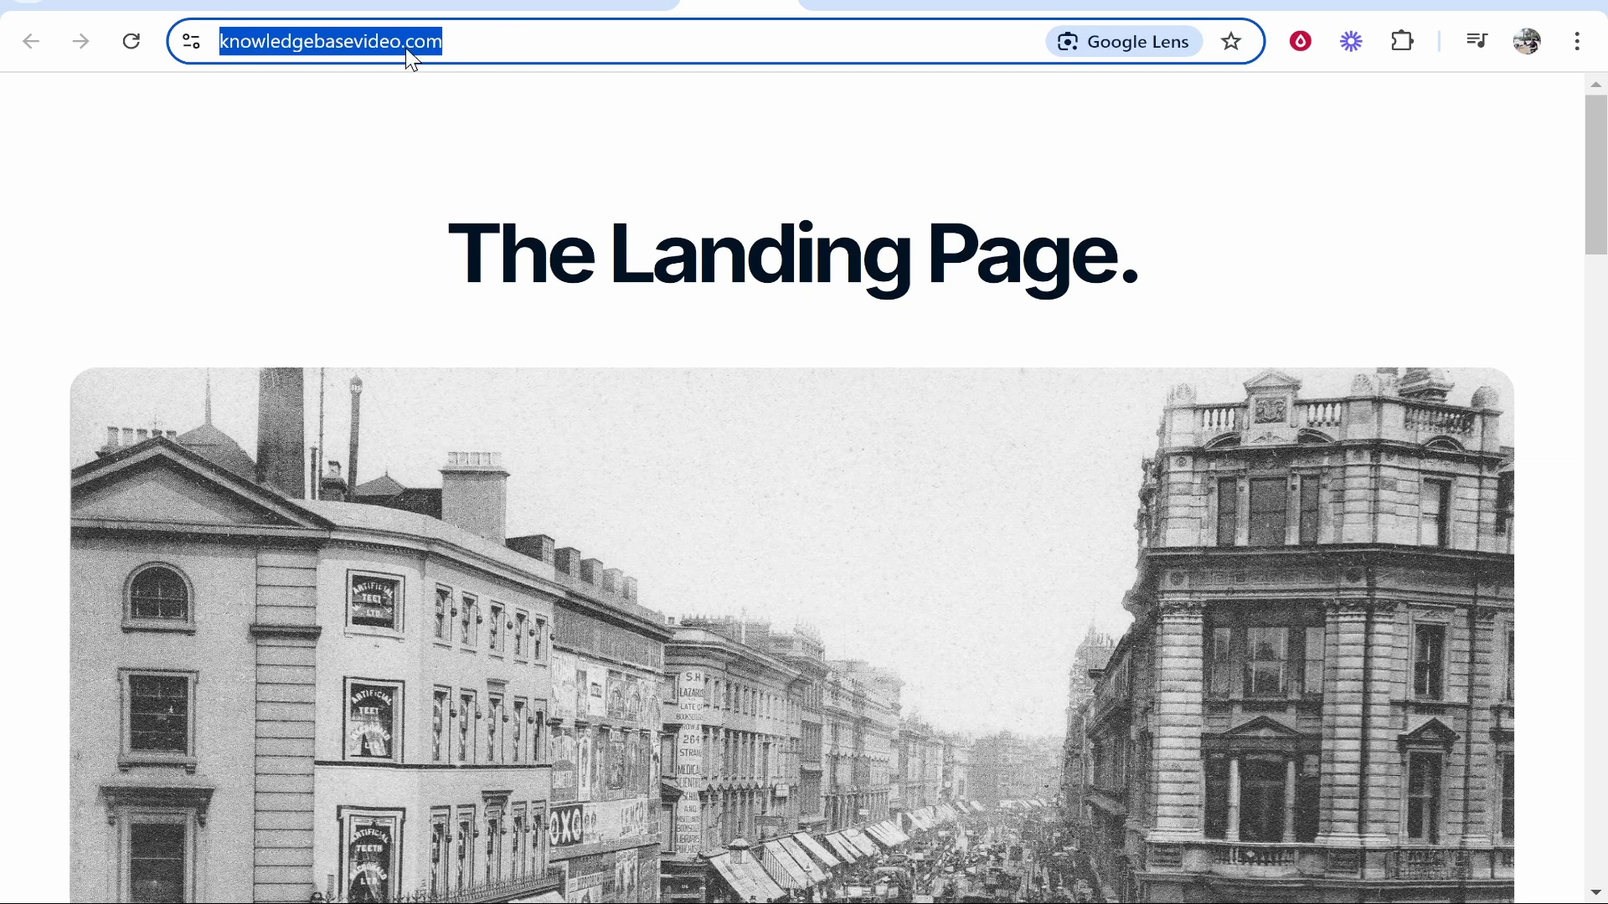
{"action": "right_click", "coordinate": [406, 47]}
{"action": "left_click", "coordinate": [529, 304]}
{"action": "left_click", "coordinate": [1236, 2]}
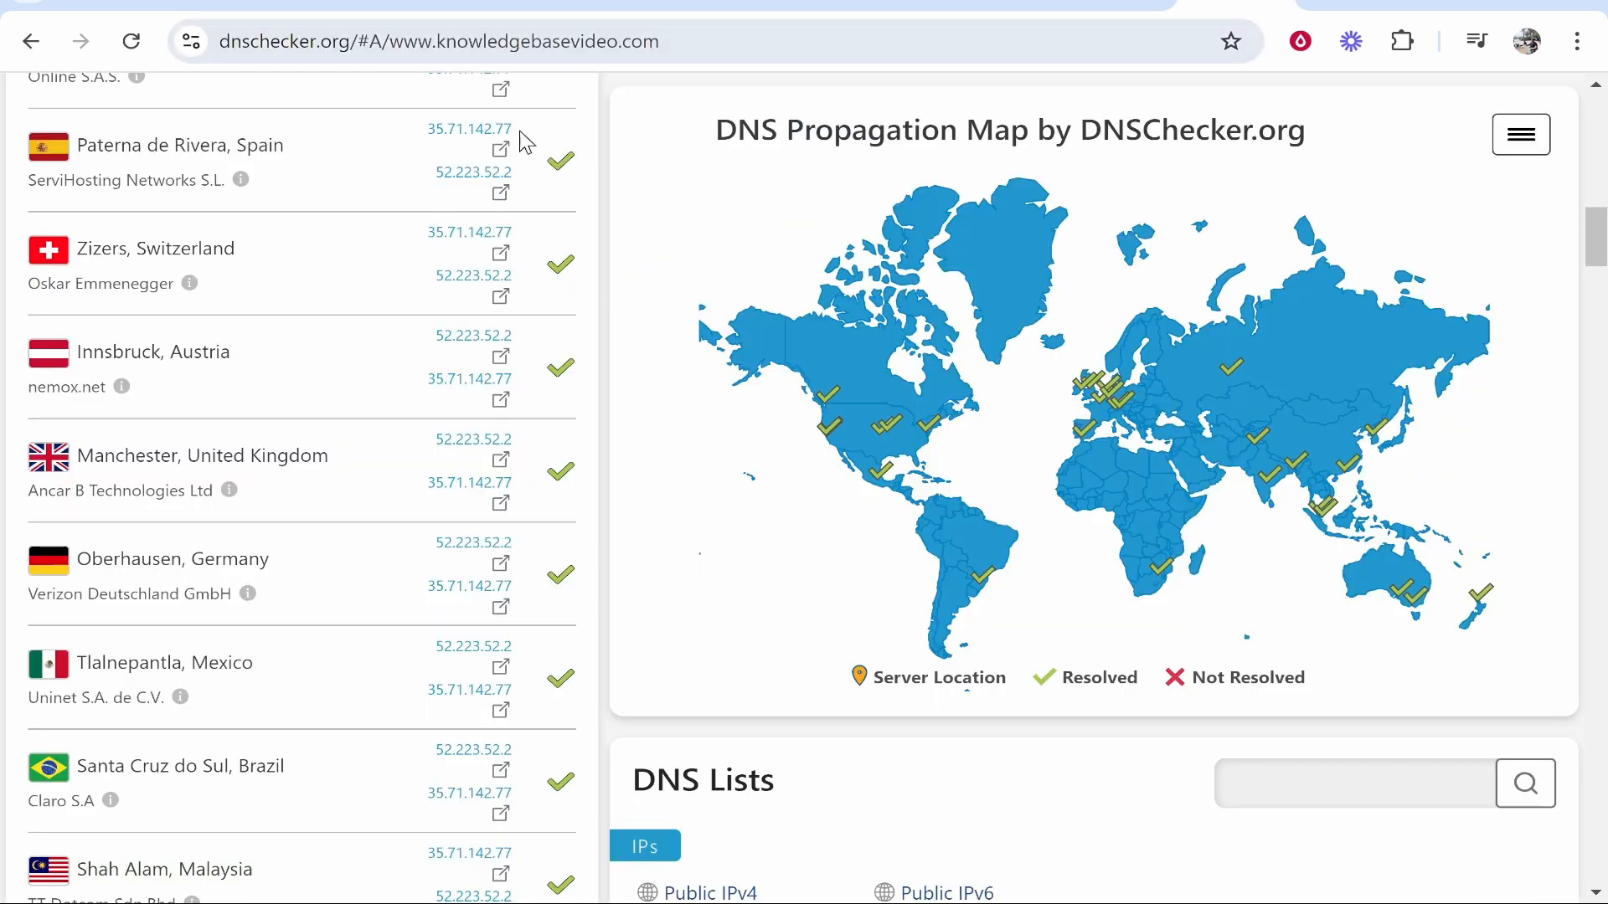
{"action": "scroll", "coordinate": [503, 149], "scroll_direction": "up", "scroll_amount": 10}
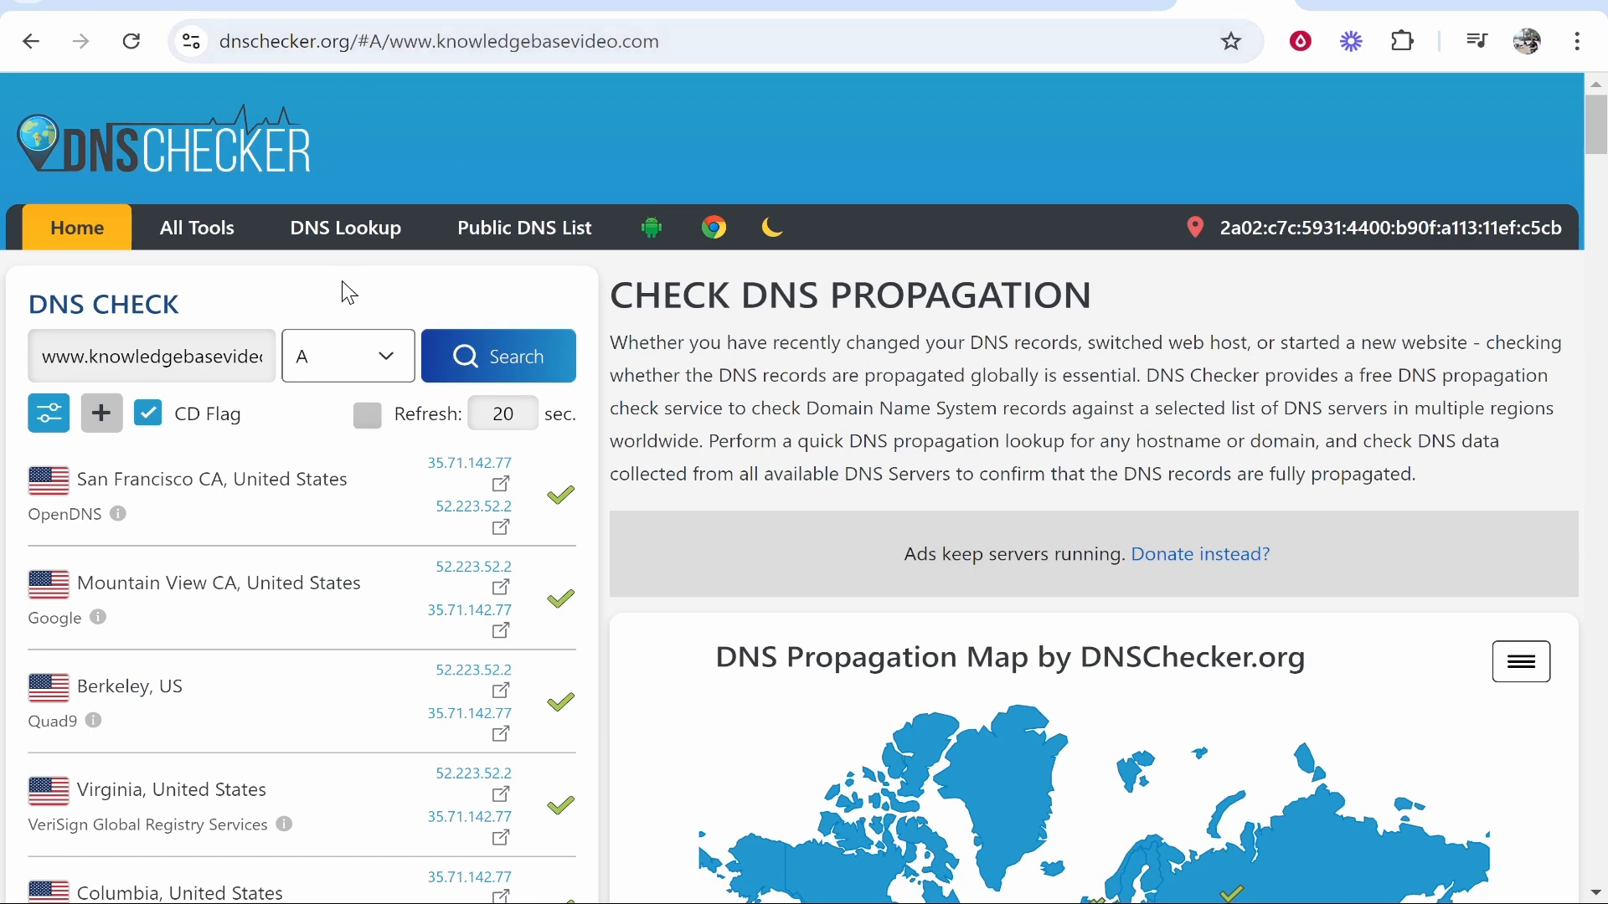
{"action": "triple_click", "coordinate": [221, 358]}
{"action": "key", "text": "ctrl+v"}
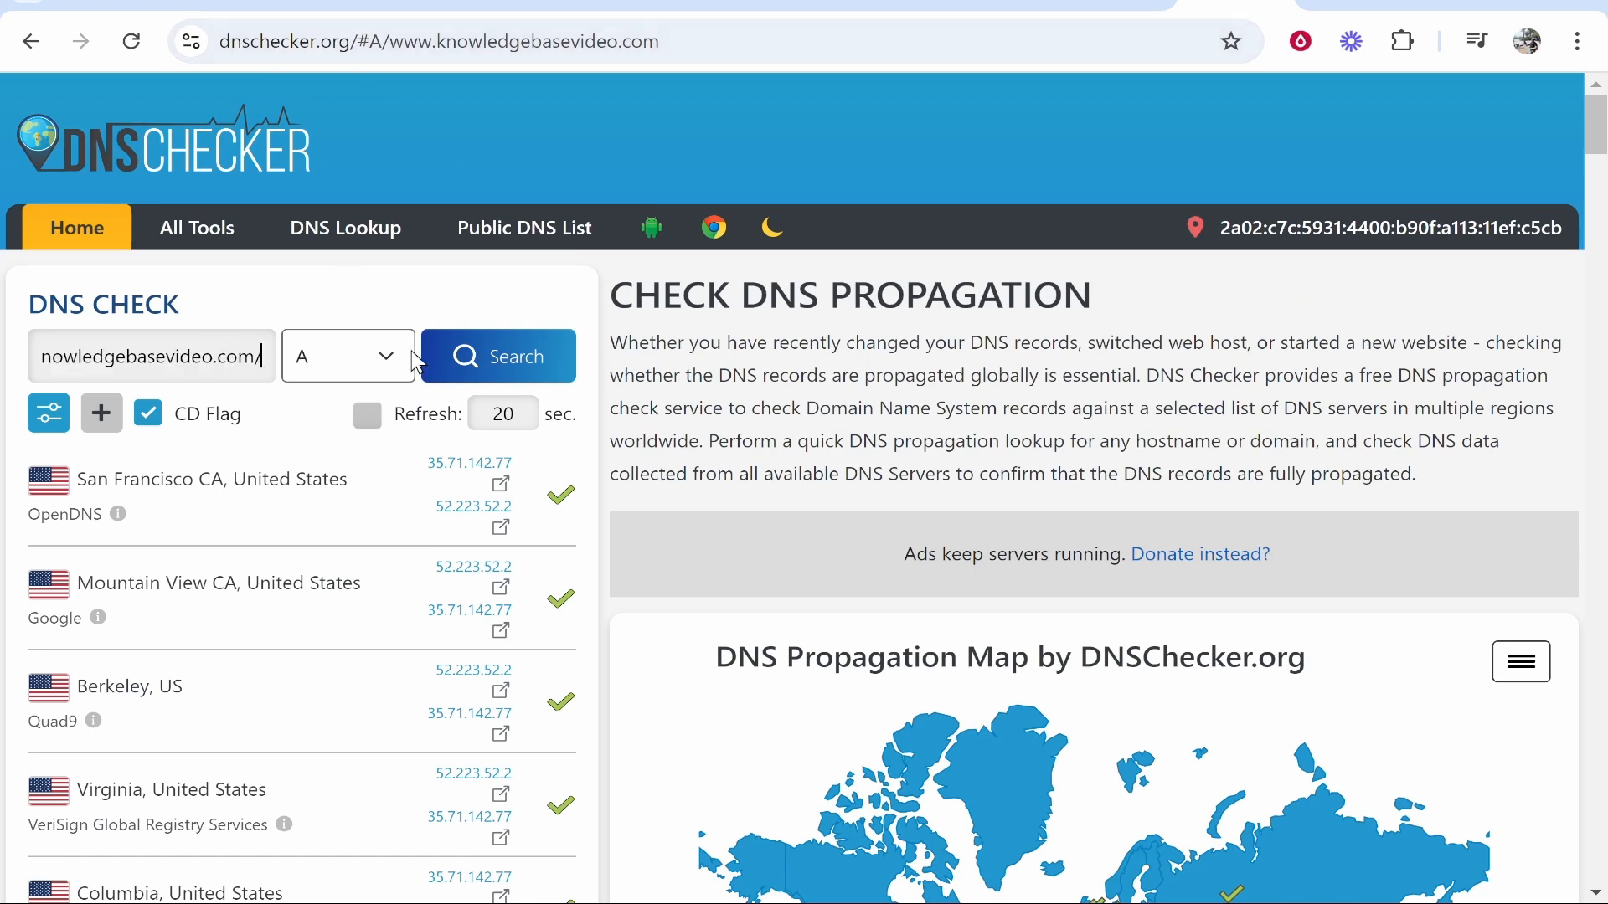
{"action": "left_click", "coordinate": [458, 360]}
{"action": "scroll", "coordinate": [551, 452], "scroll_direction": "down", "scroll_amount": 15}
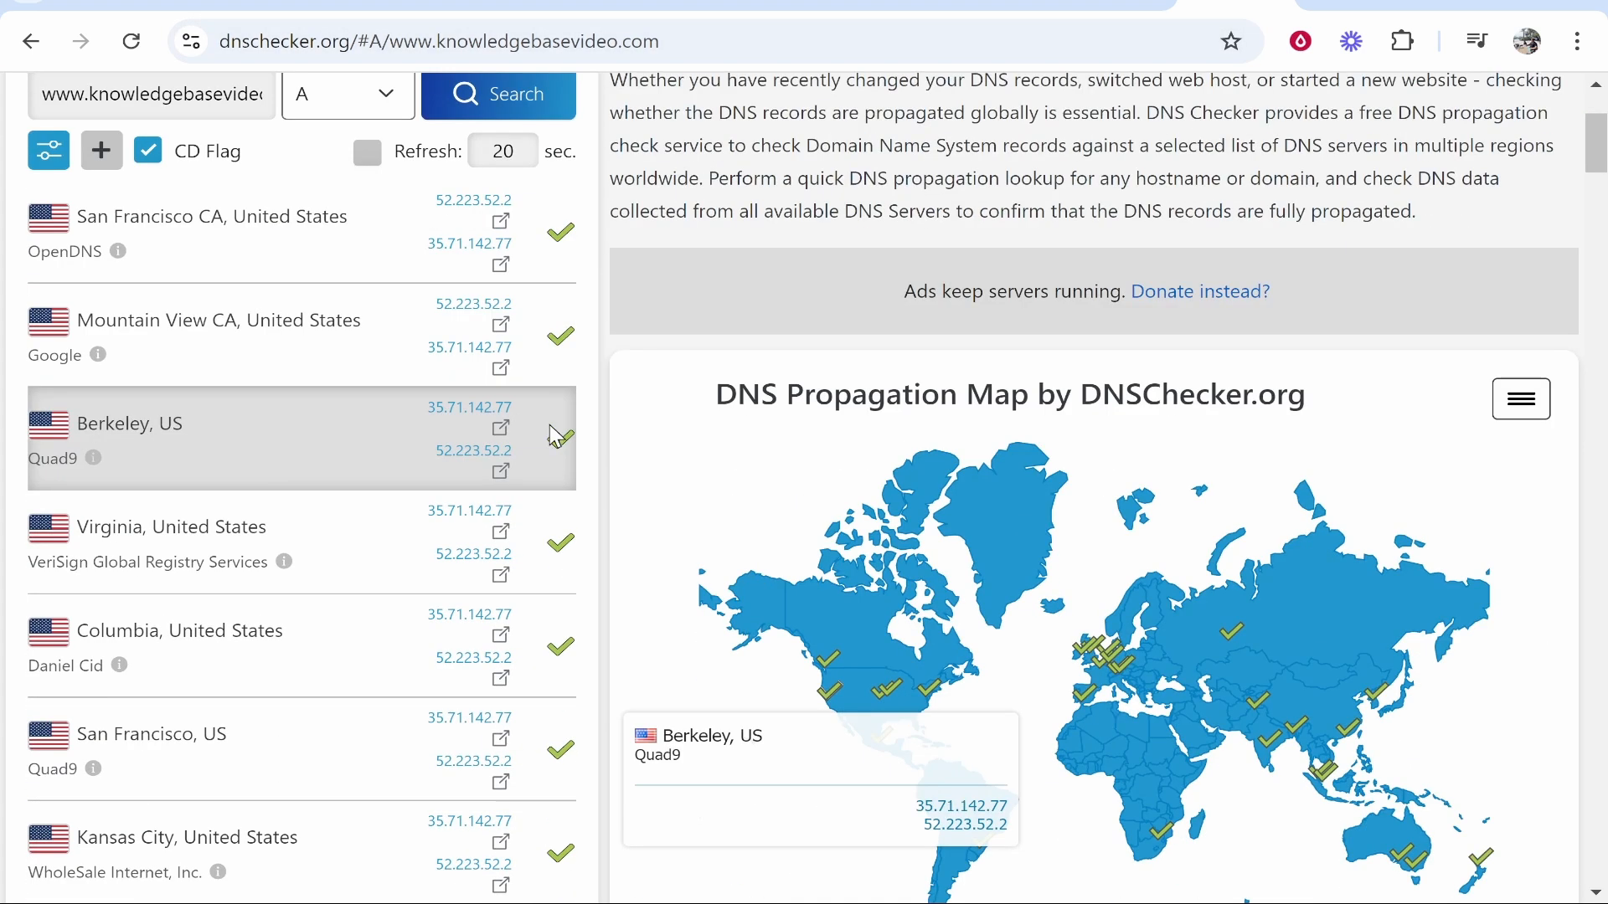
{"action": "scroll", "coordinate": [552, 389], "scroll_direction": "up", "scroll_amount": 10}
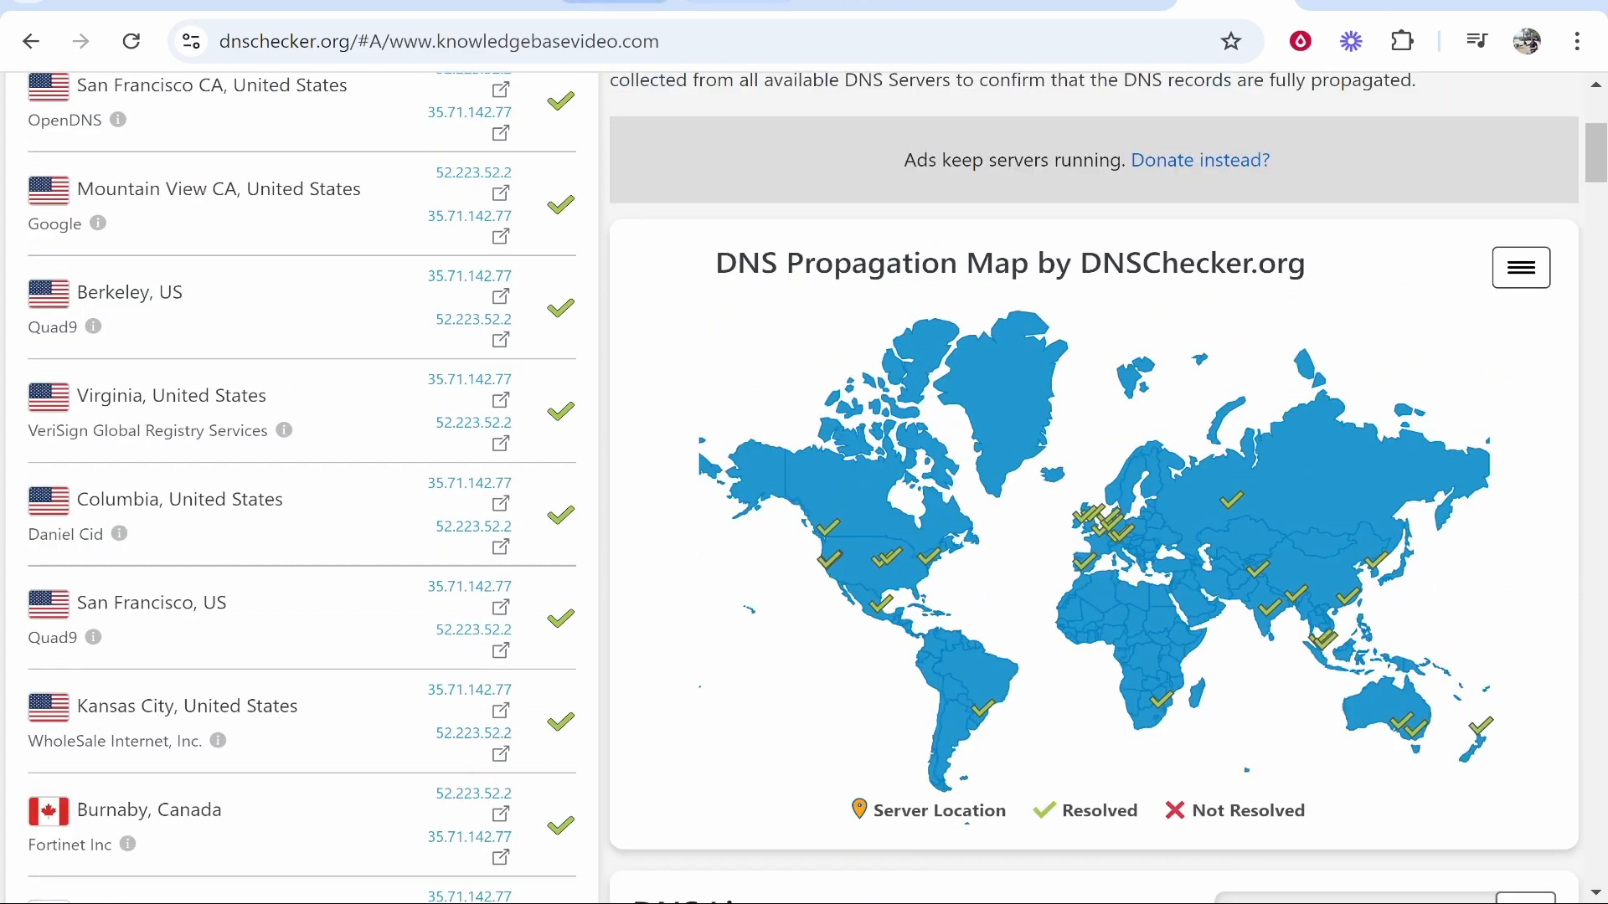
{"action": "left_click", "coordinate": [617, 2]}
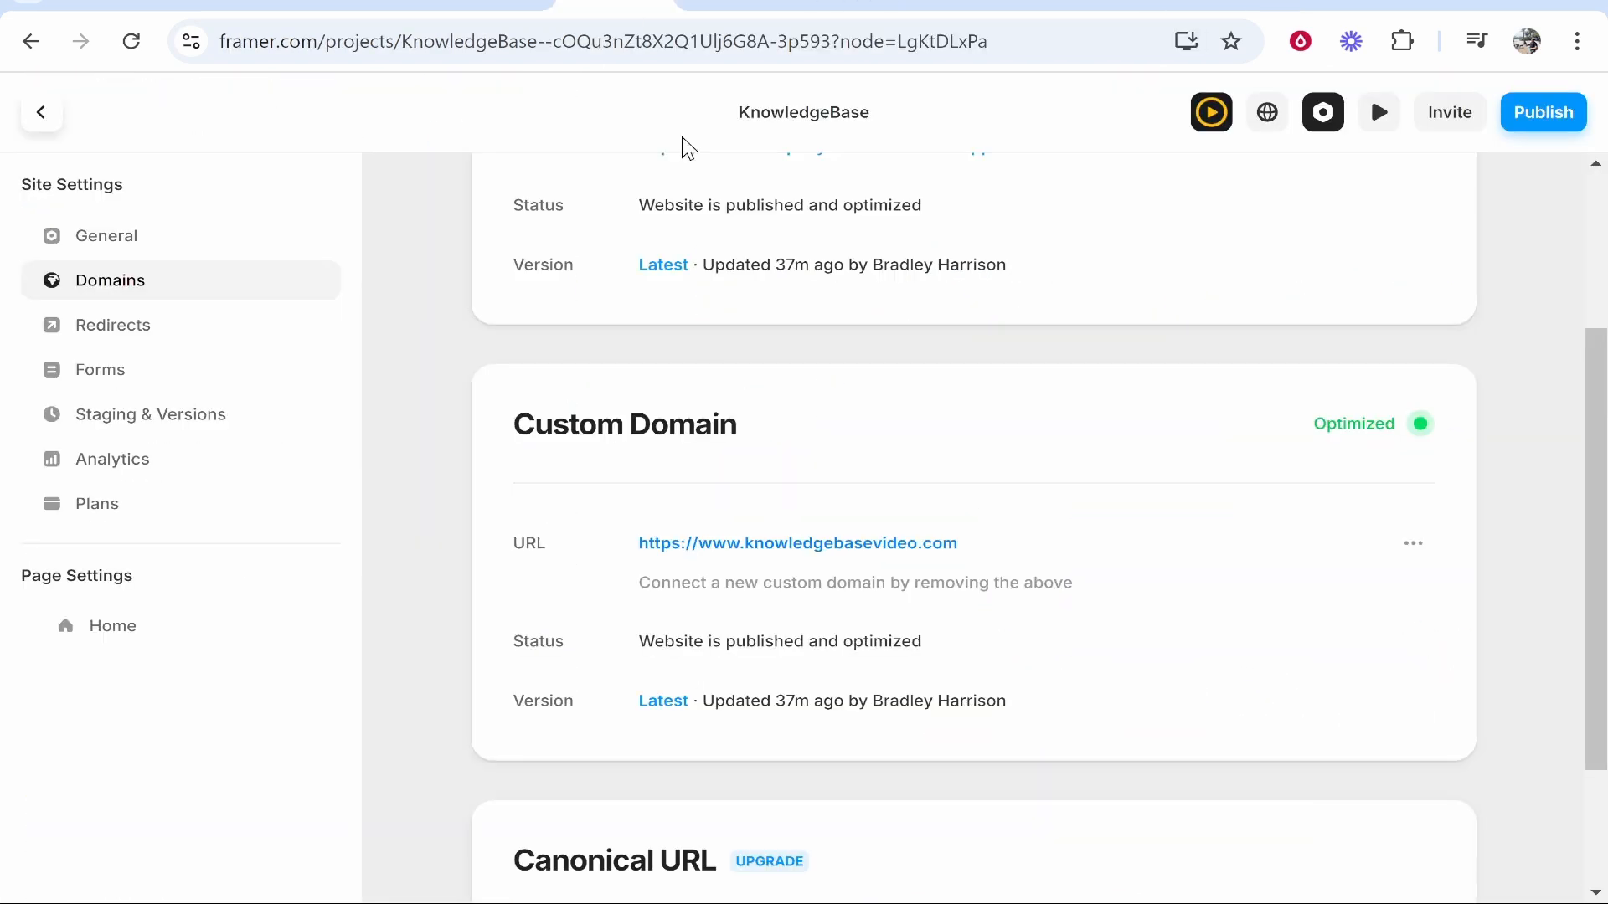